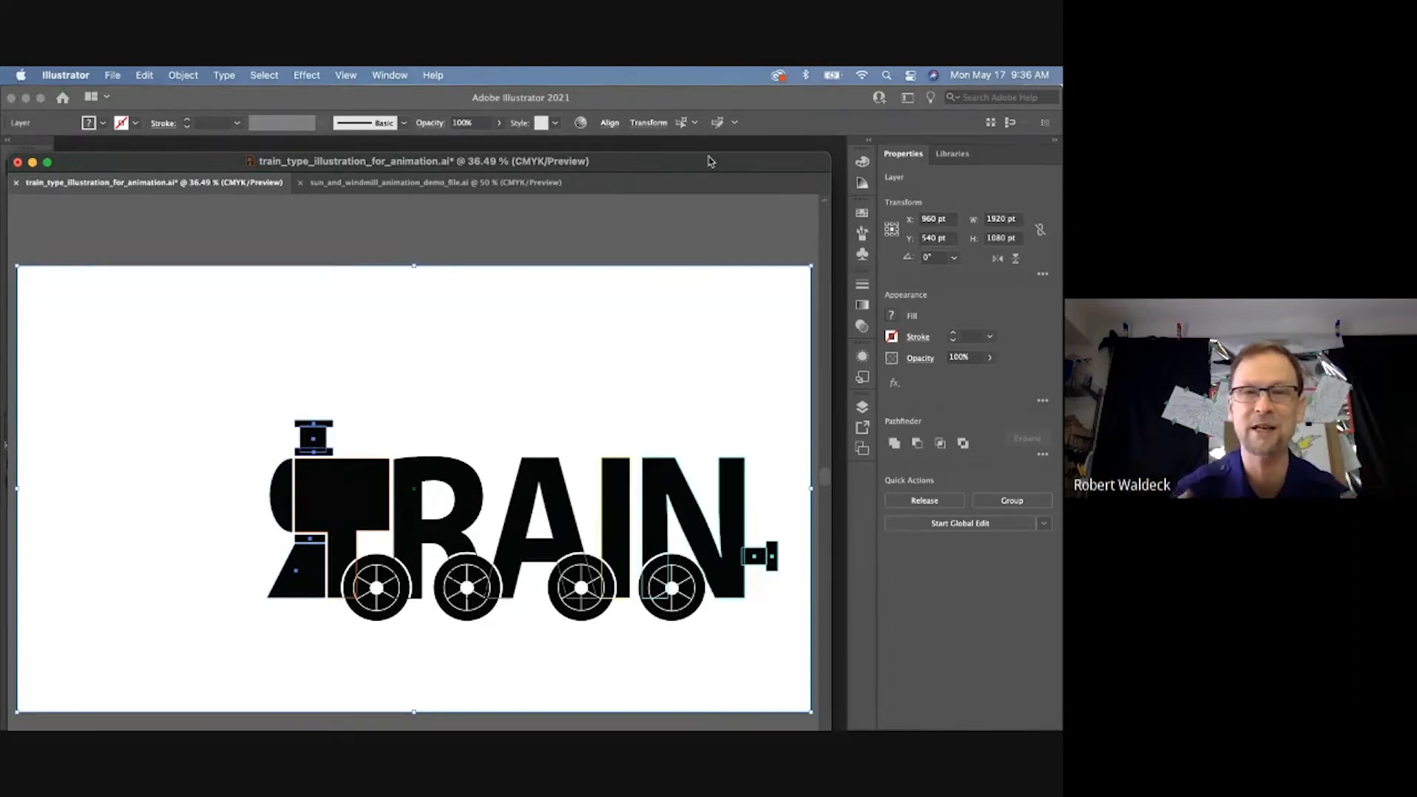
Create a new document from the Film & Video preset HDV/HDTV 1080, sized 1920 x 1080 px in RGB Color.
click(114, 74)
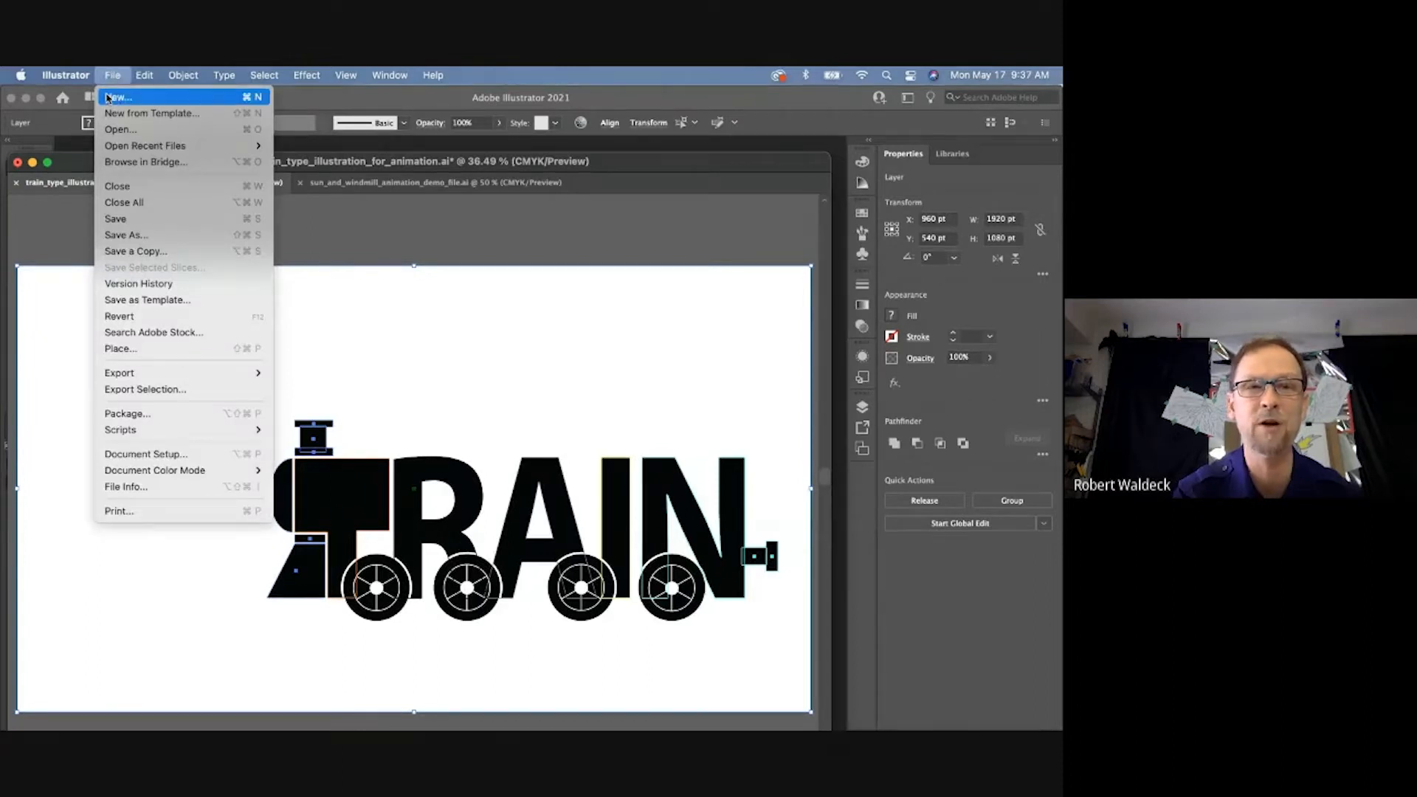
click(108, 97)
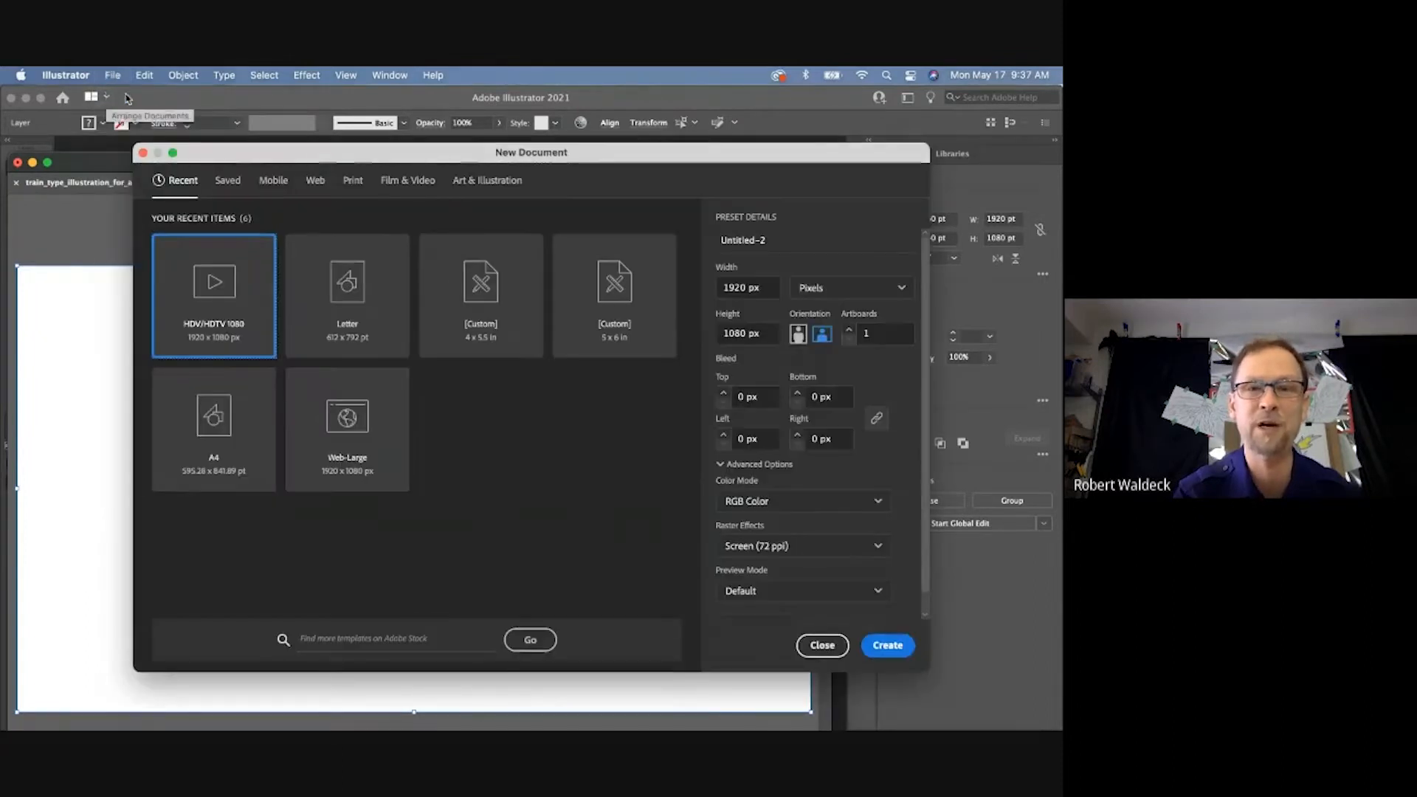
click(404, 185)
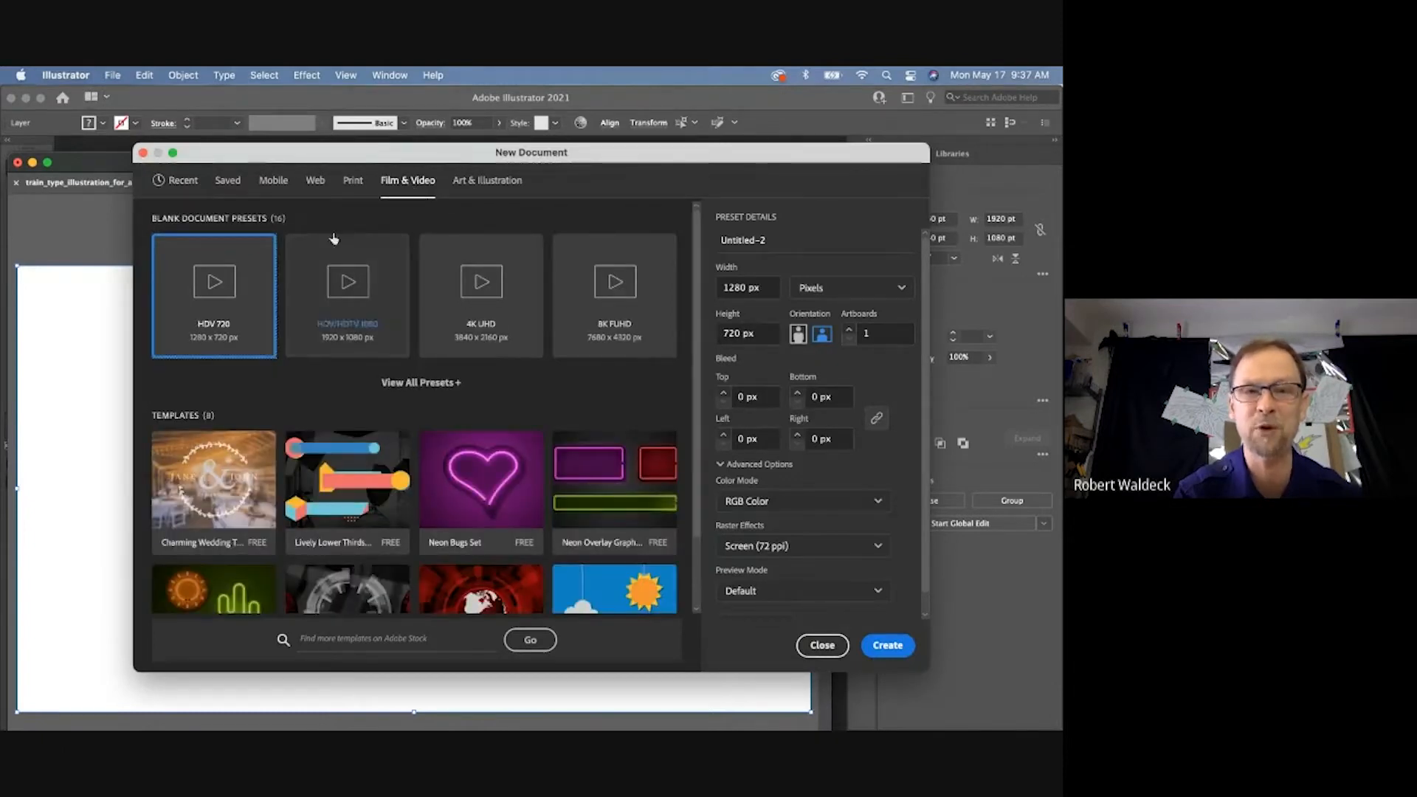
click(342, 314)
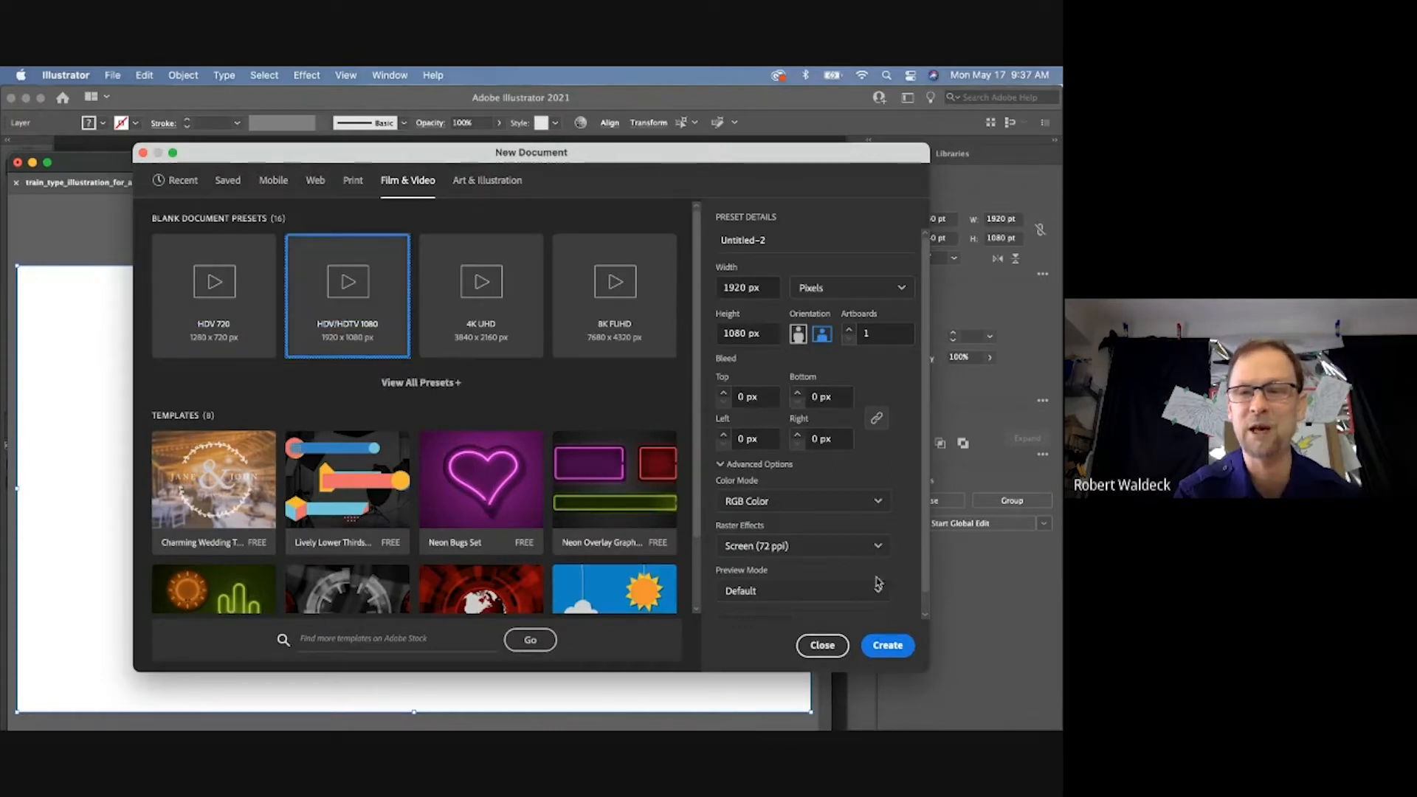
click(888, 645)
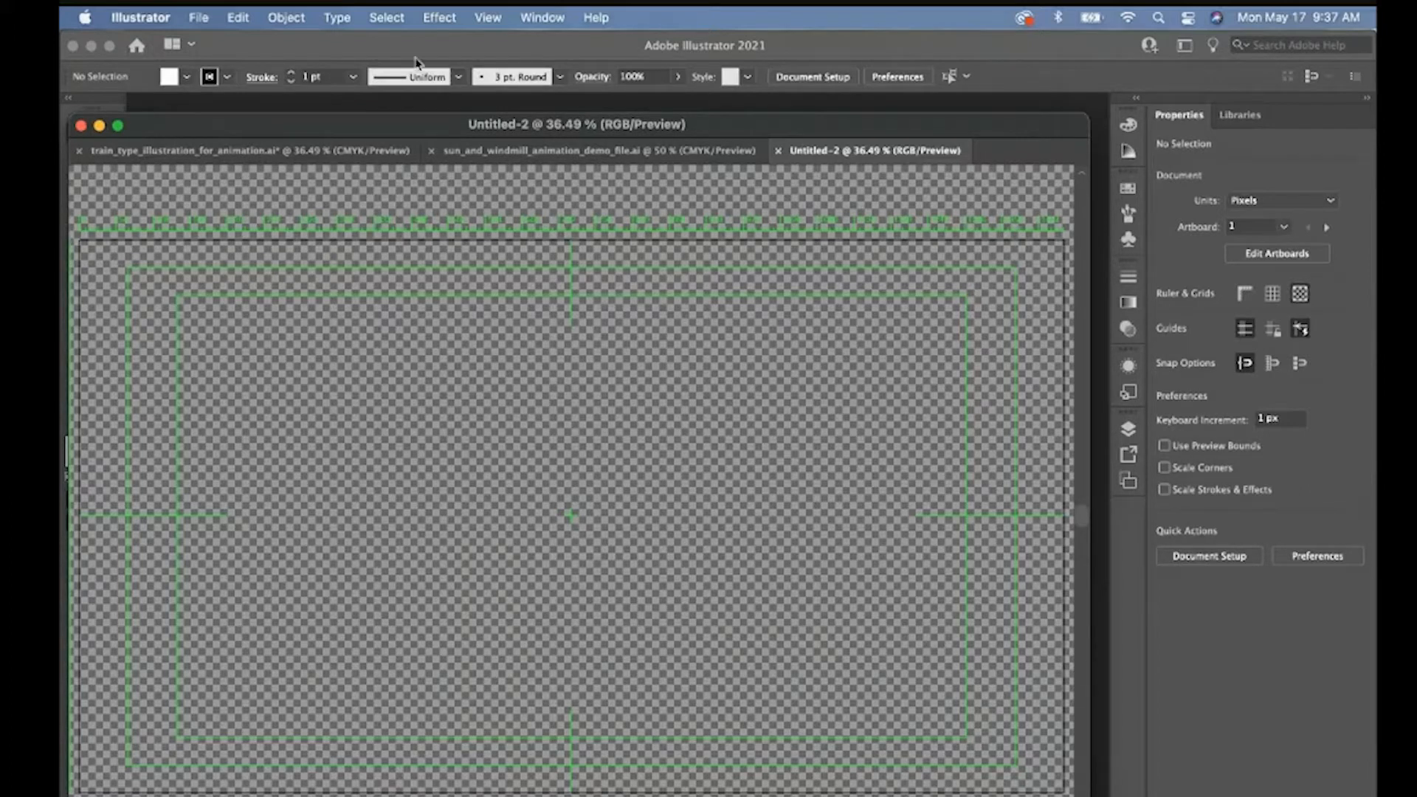
Draw a white background rectangle with the Rectangle tool and fit it exactly to the artboard at 1920 x 1080 px.
drag(354, 125, 425, 127)
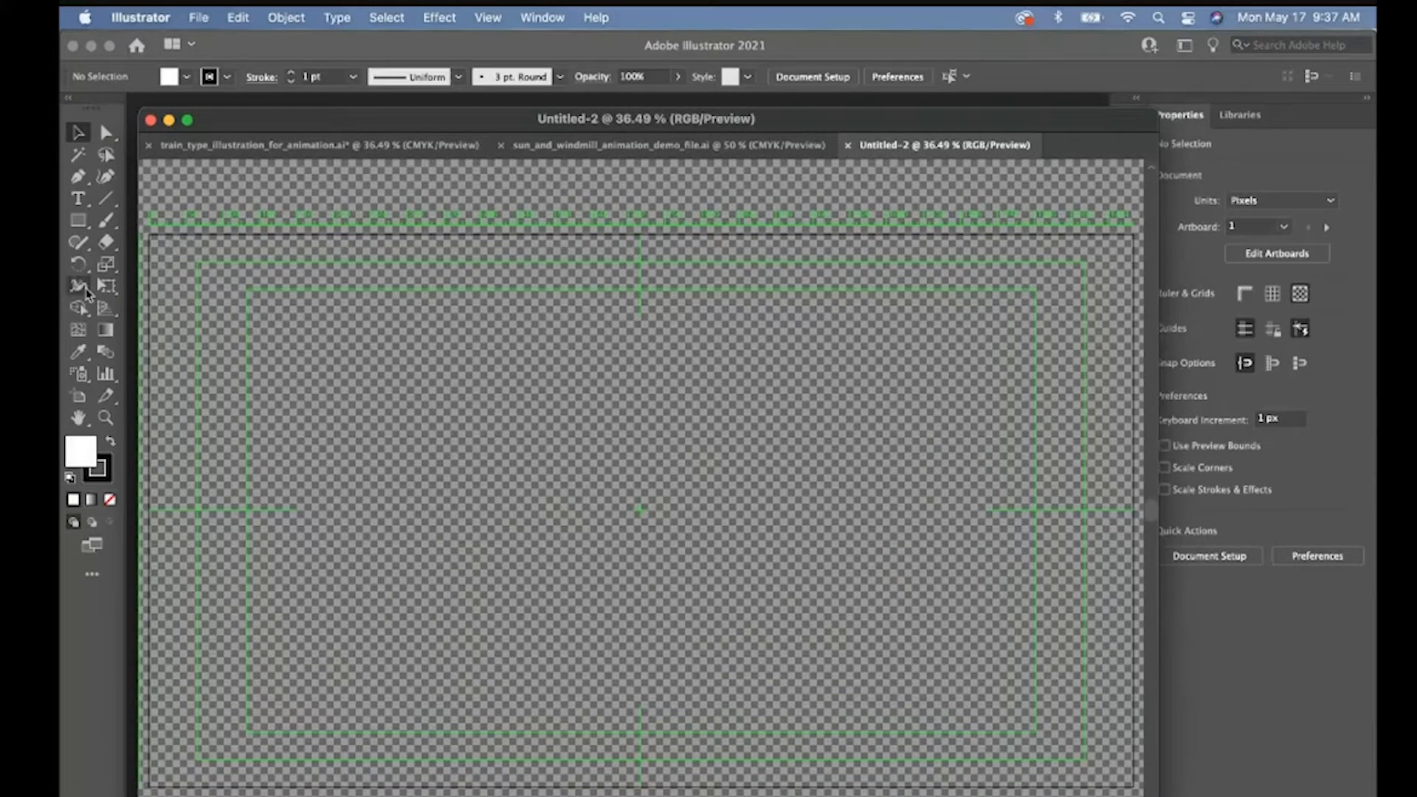
click(80, 223)
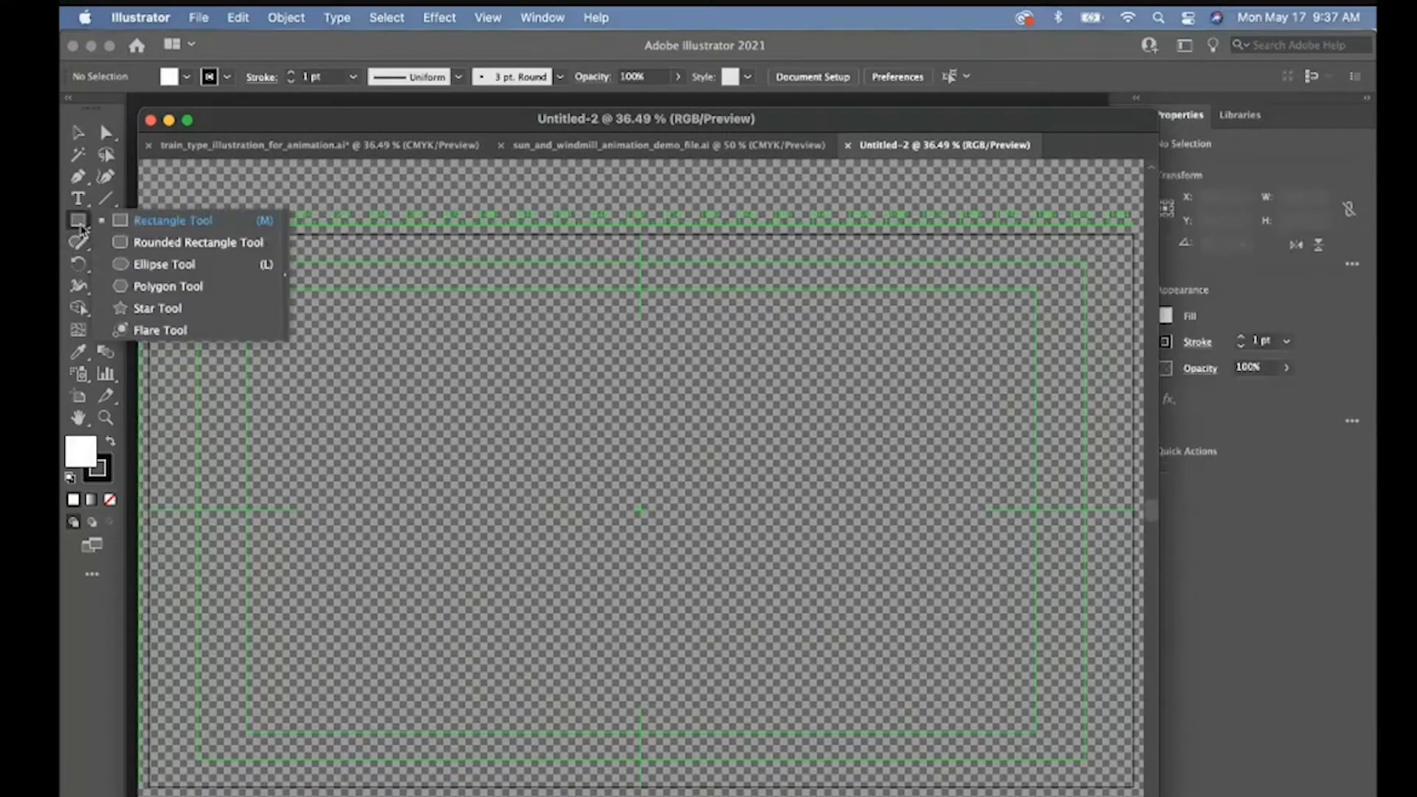
drag(150, 234, 1119, 757)
scroll(700, 335, right, 5)
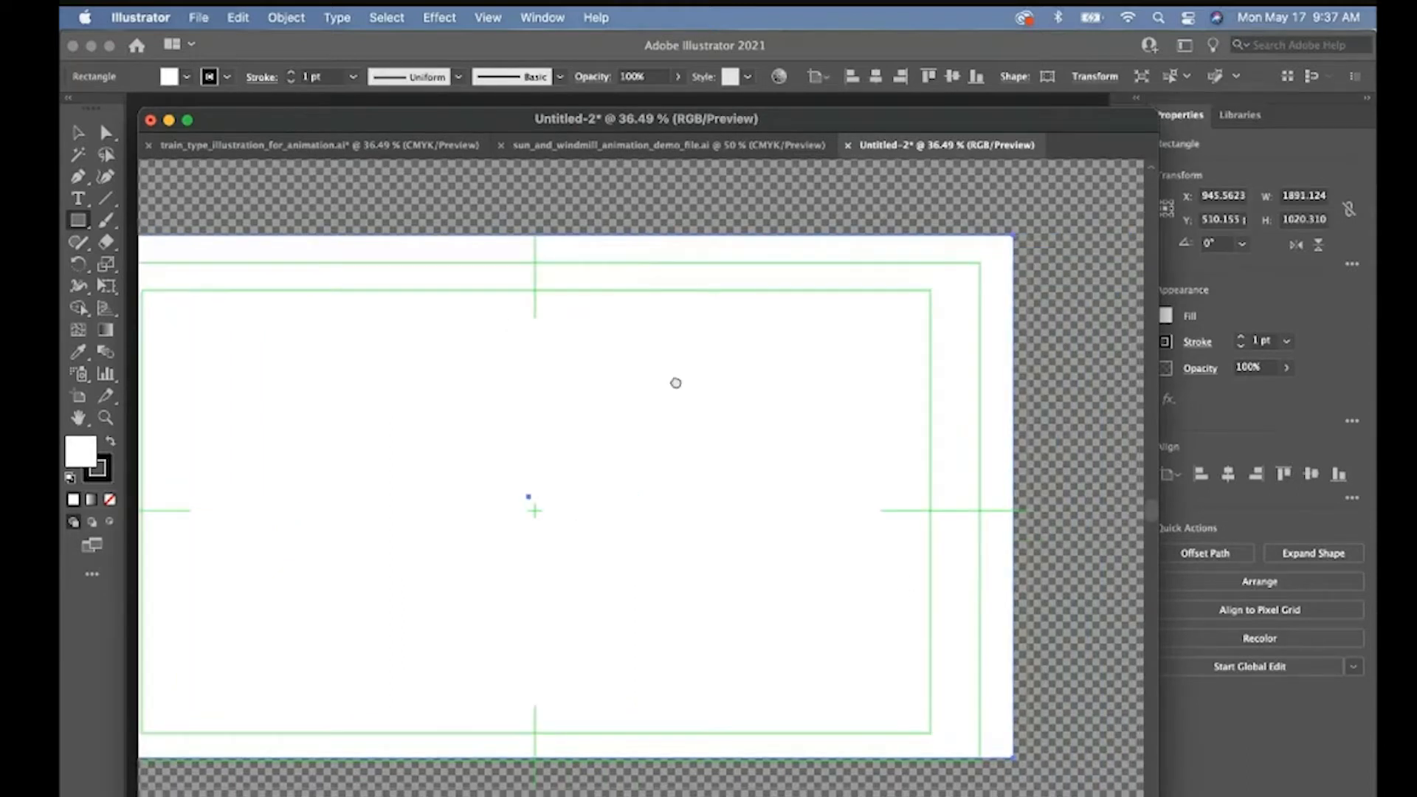
drag(1014, 757, 1081, 796)
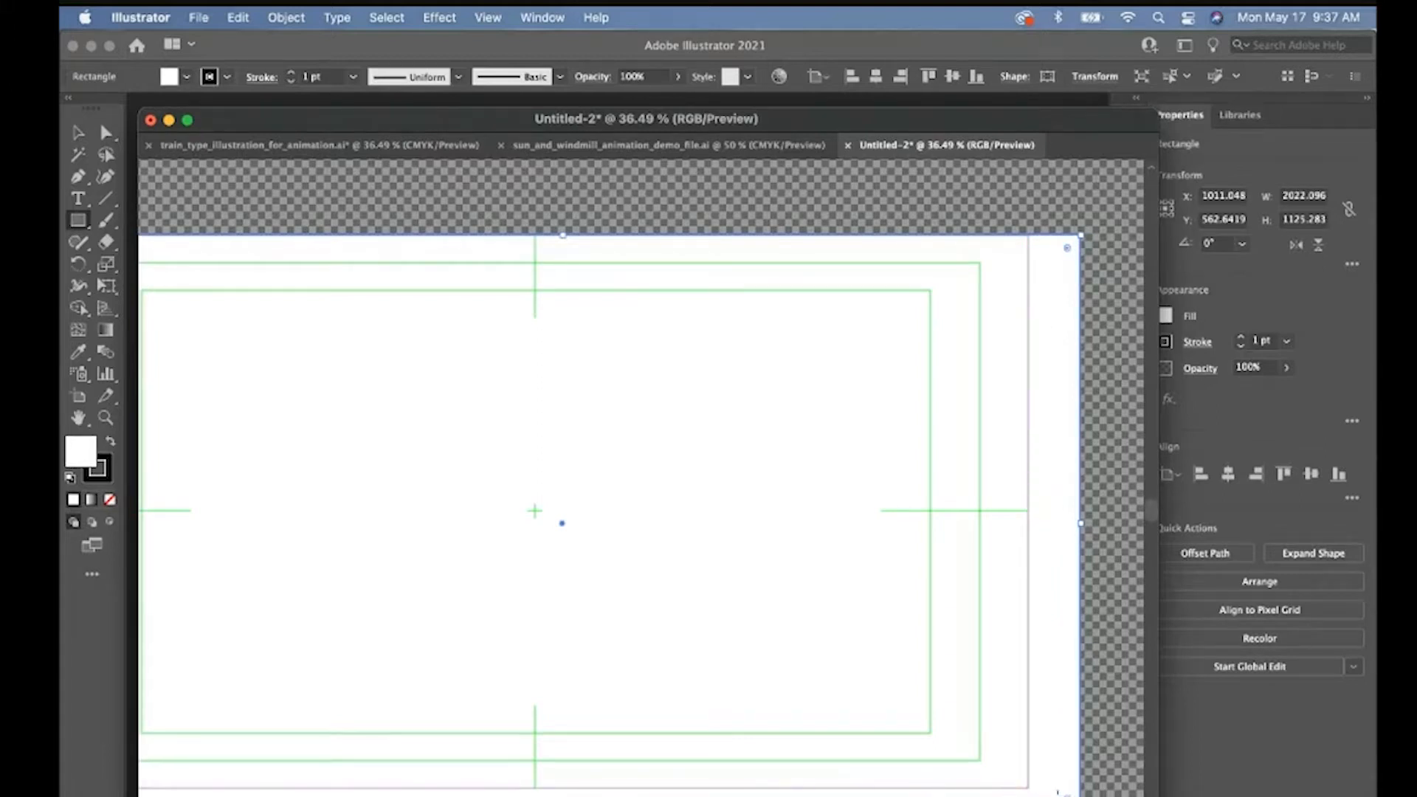
drag(1081, 796, 1029, 792)
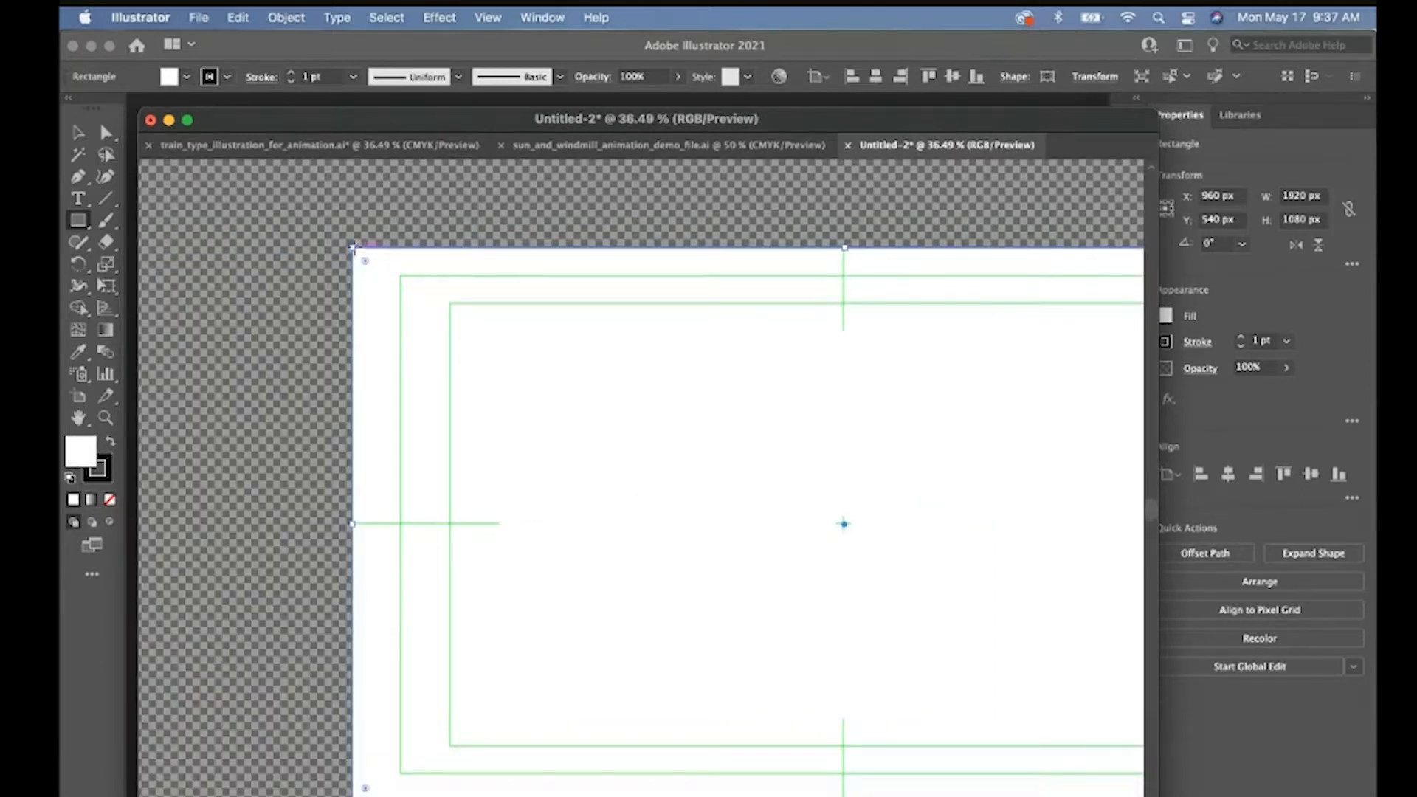
mouse_move(352, 247)
mouse_down()
mouse_move(291, 216)
mouse_move(352, 248)
mouse_up()
key(v)
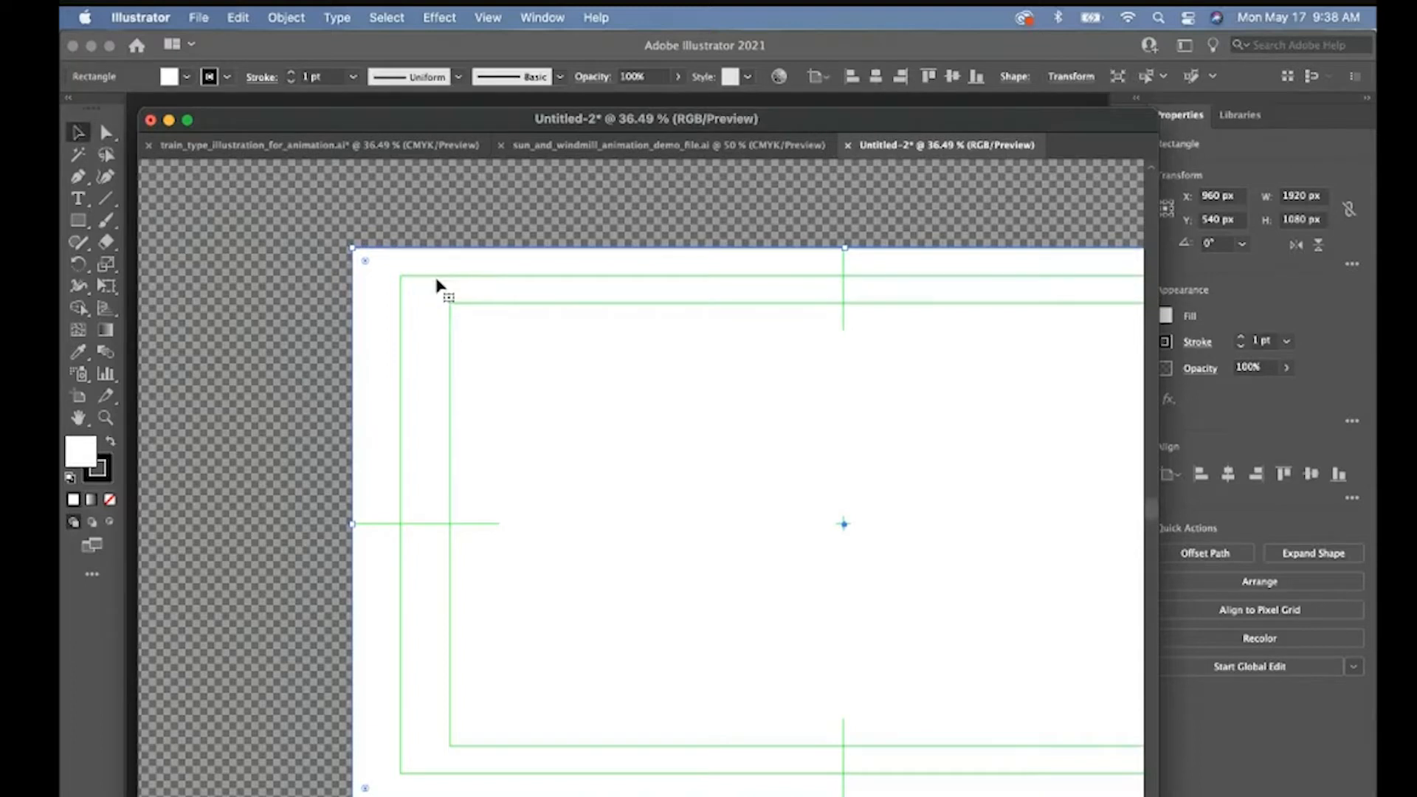
key(super+0)
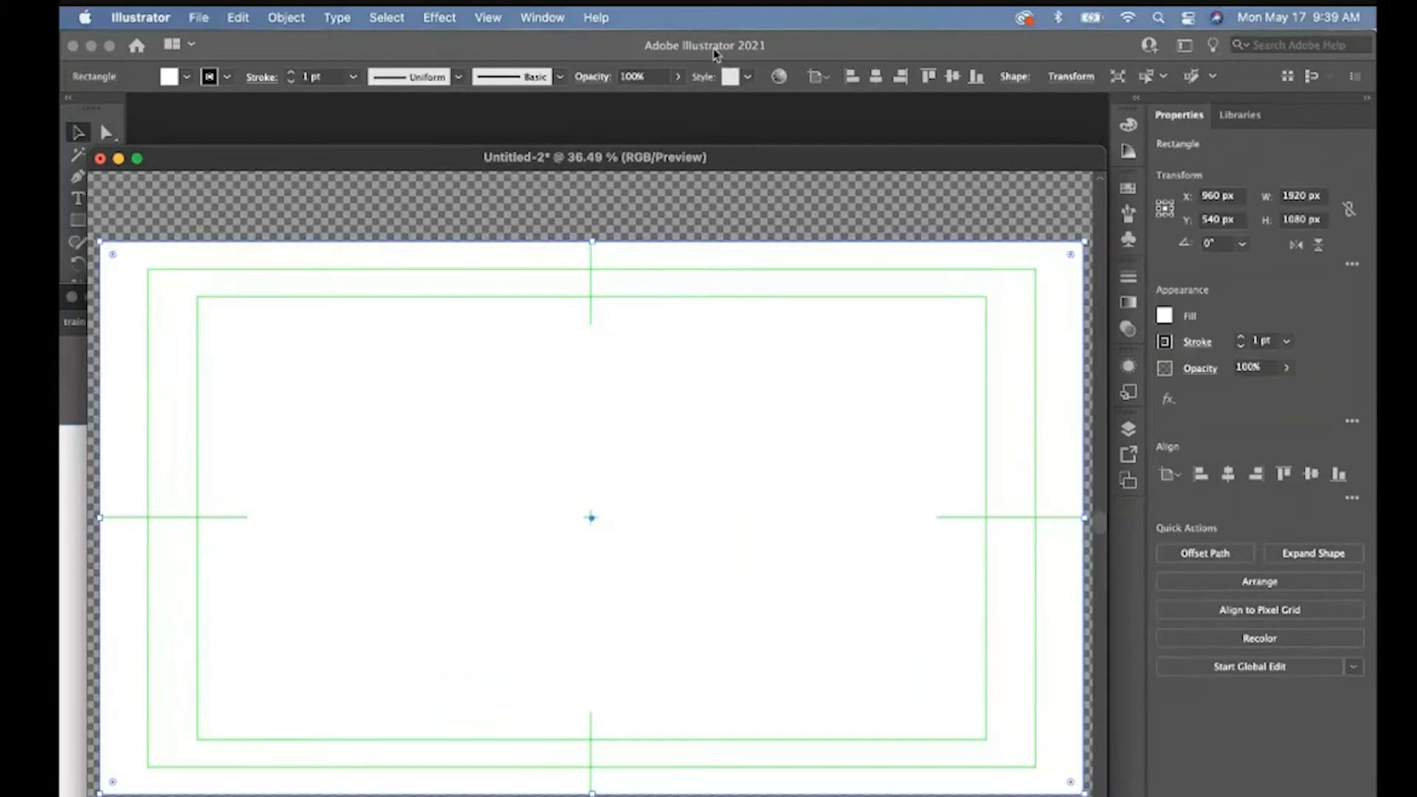
Draw a rectangle about 432 x 380 px on the left half of the artboard and fill it with yellow.
click(1129, 428)
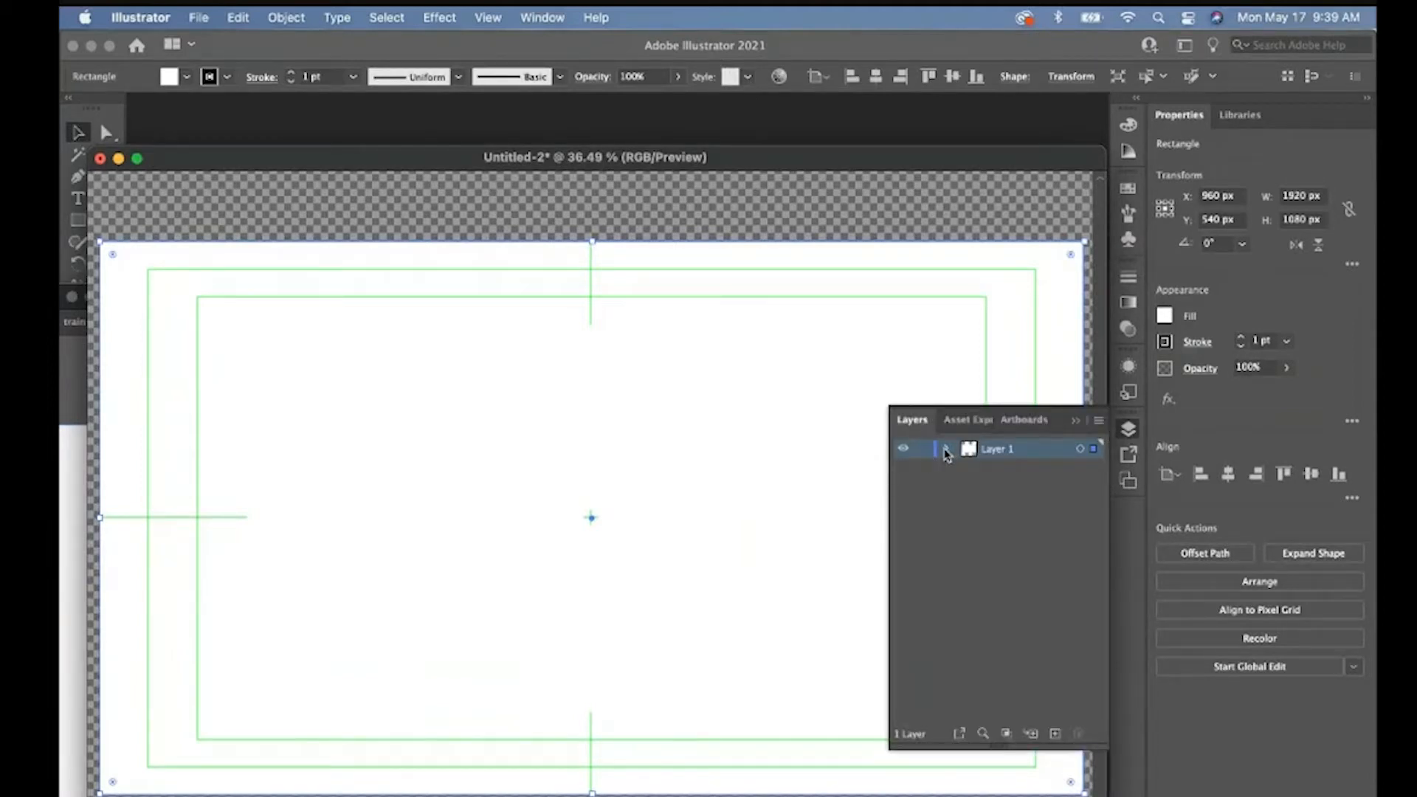
click(77, 220)
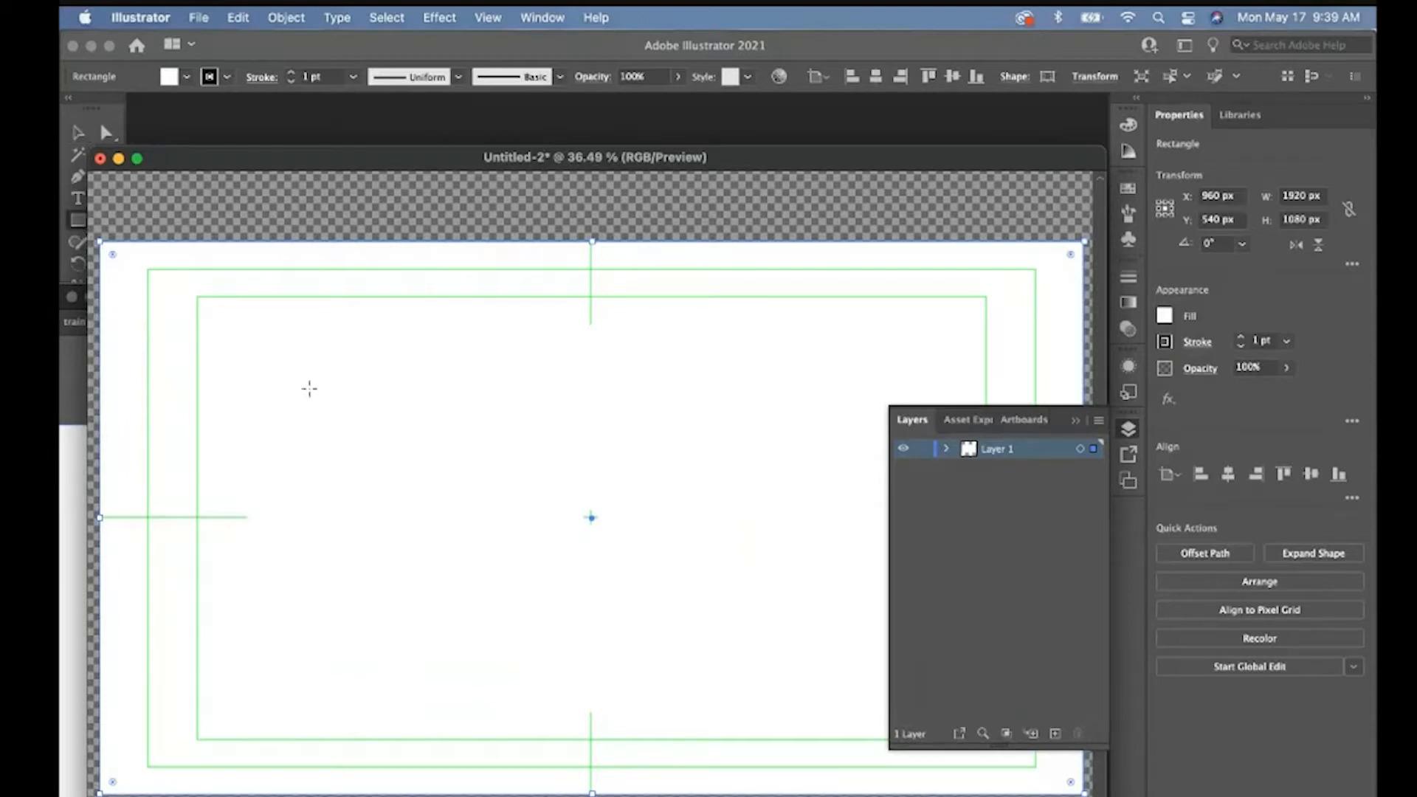
mouse_move(310, 388)
mouse_down()
mouse_move(484, 516)
mouse_move(530, 582)
mouse_up()
click(187, 77)
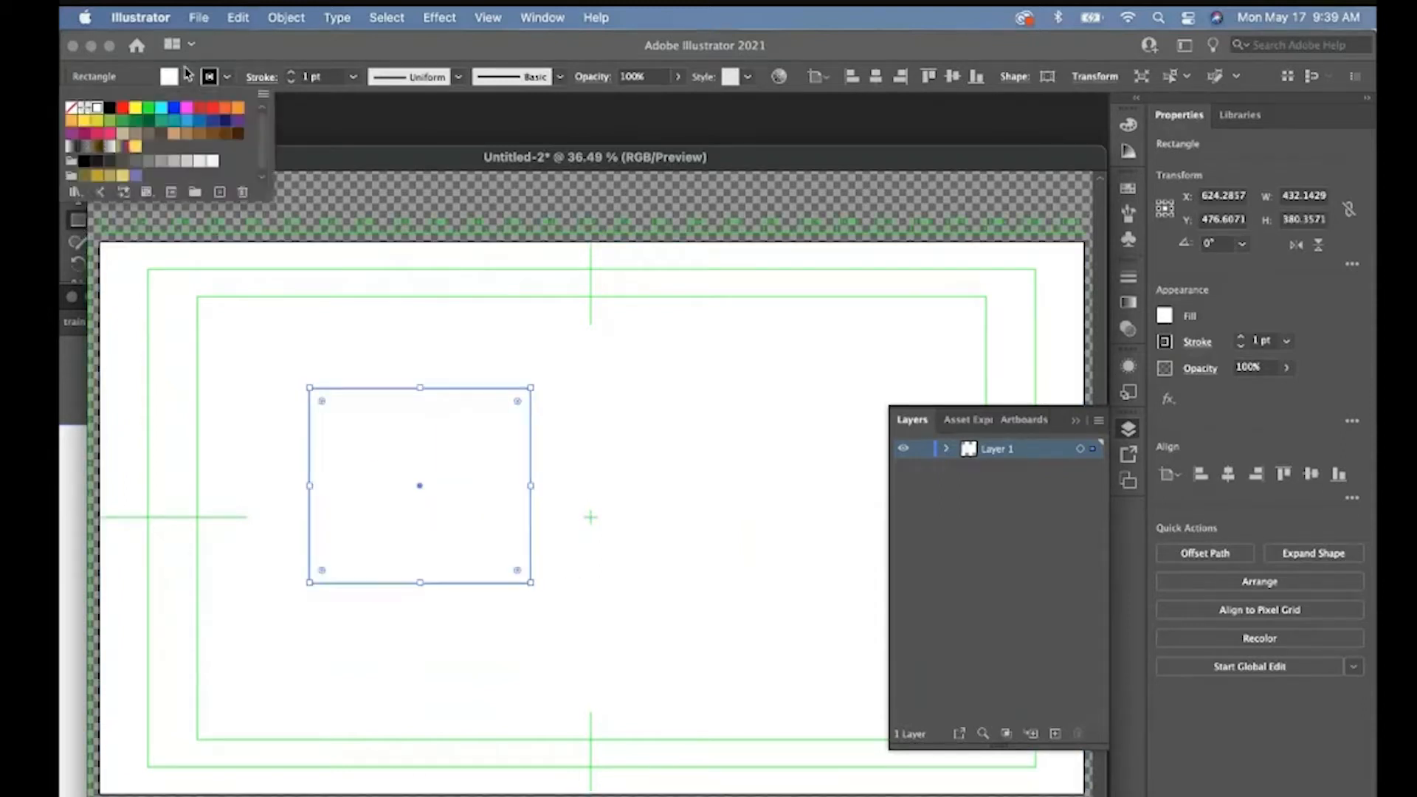
click(136, 111)
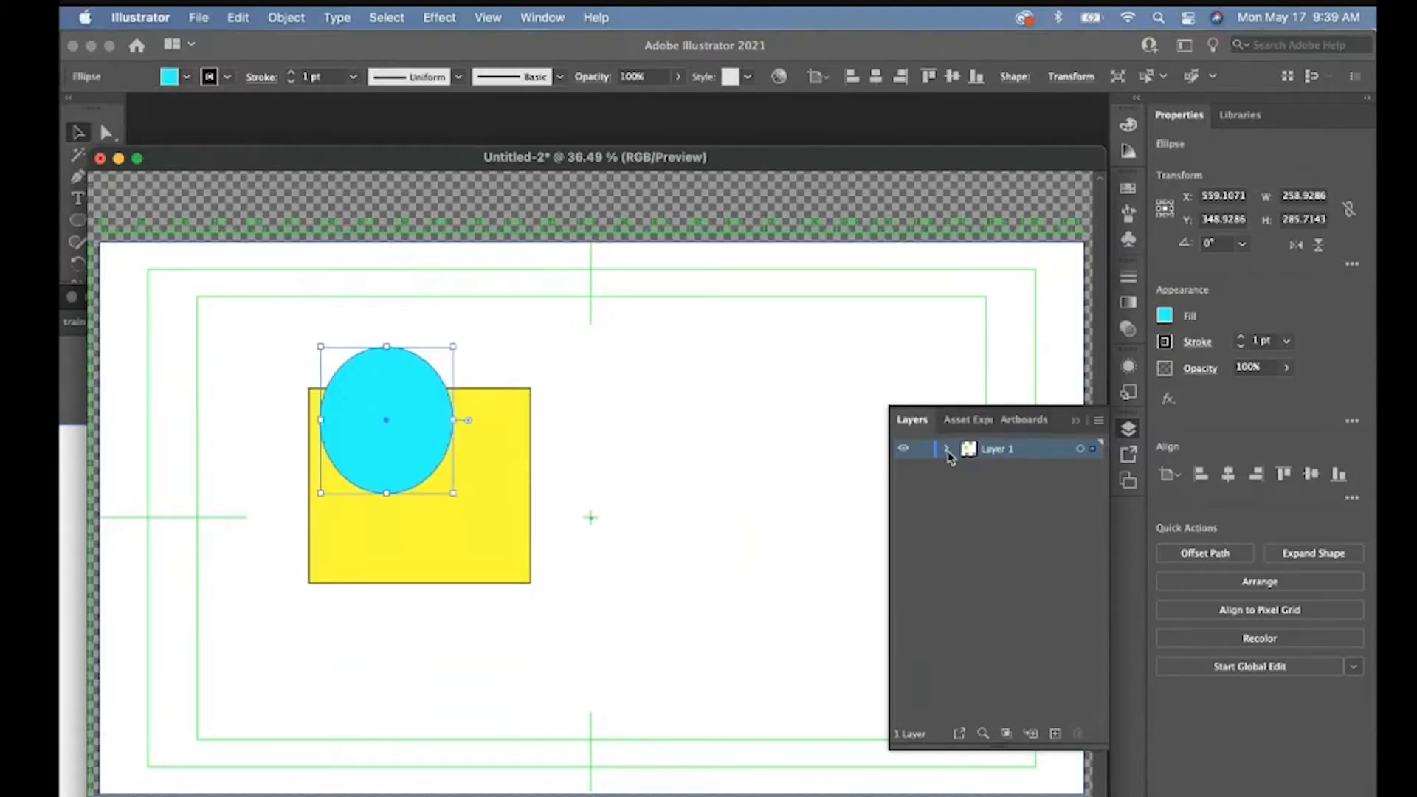
Examine the objects inside Layer 1, briefly hiding and reshowing the ellipse and the yellow rectangle.
click(948, 449)
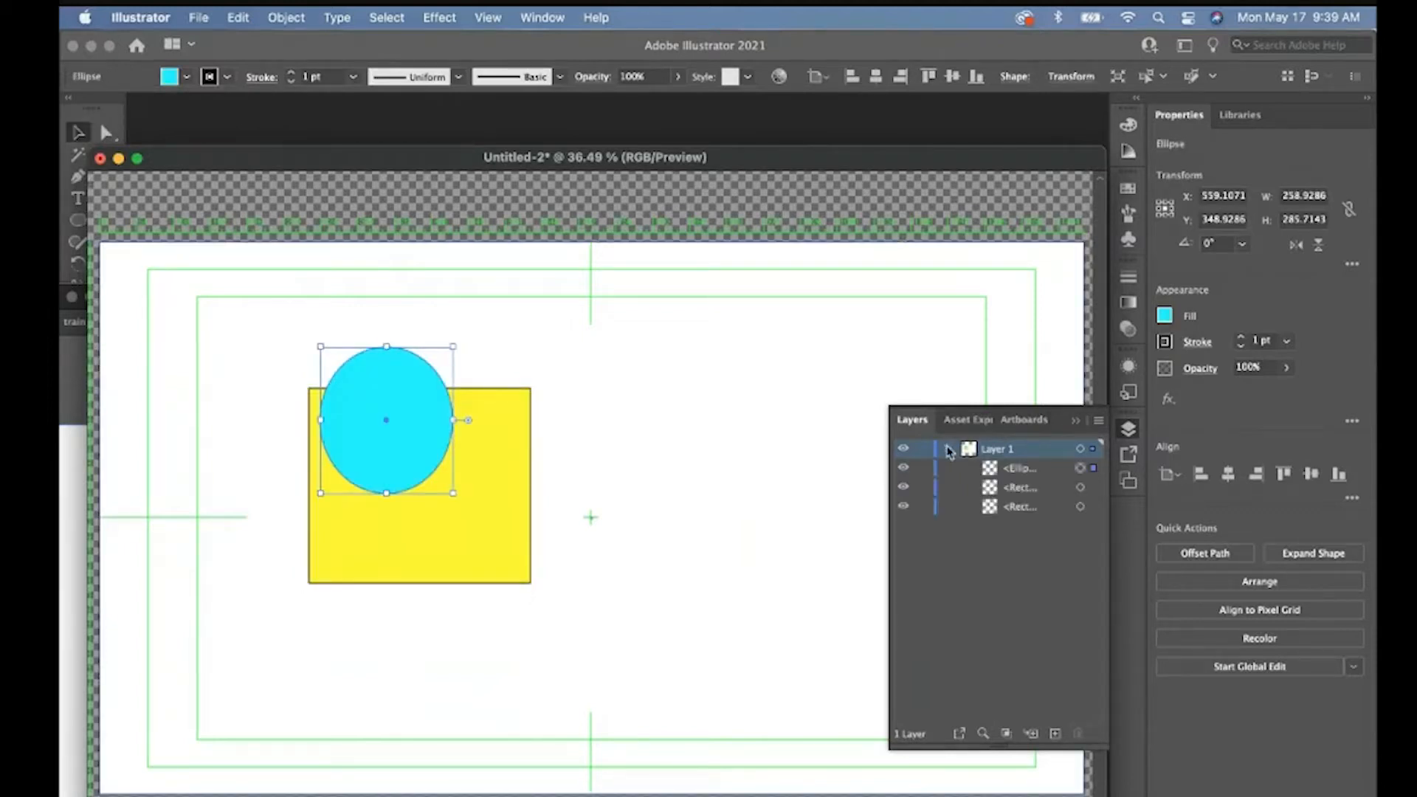
click(903, 468)
click(903, 487)
click(904, 487)
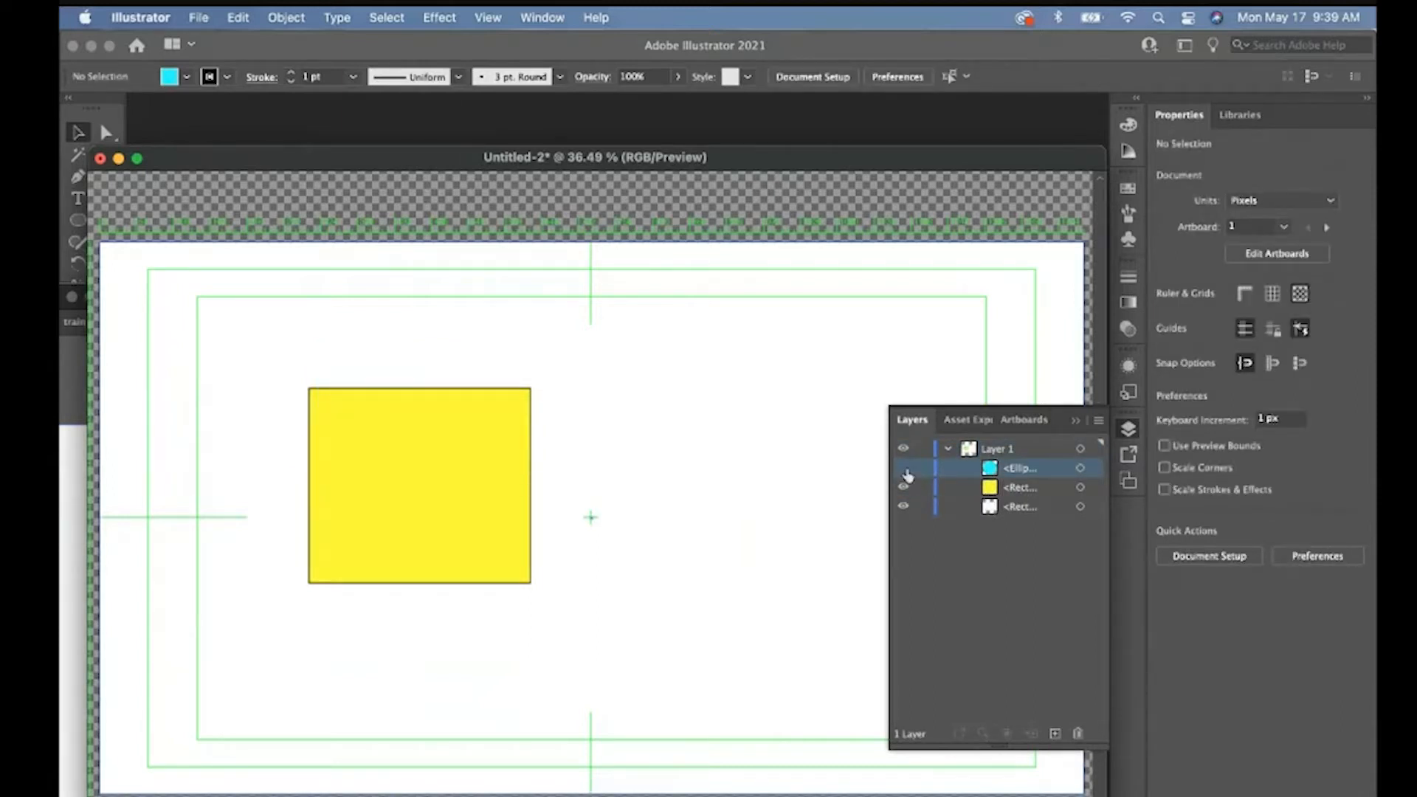
click(903, 467)
click(947, 449)
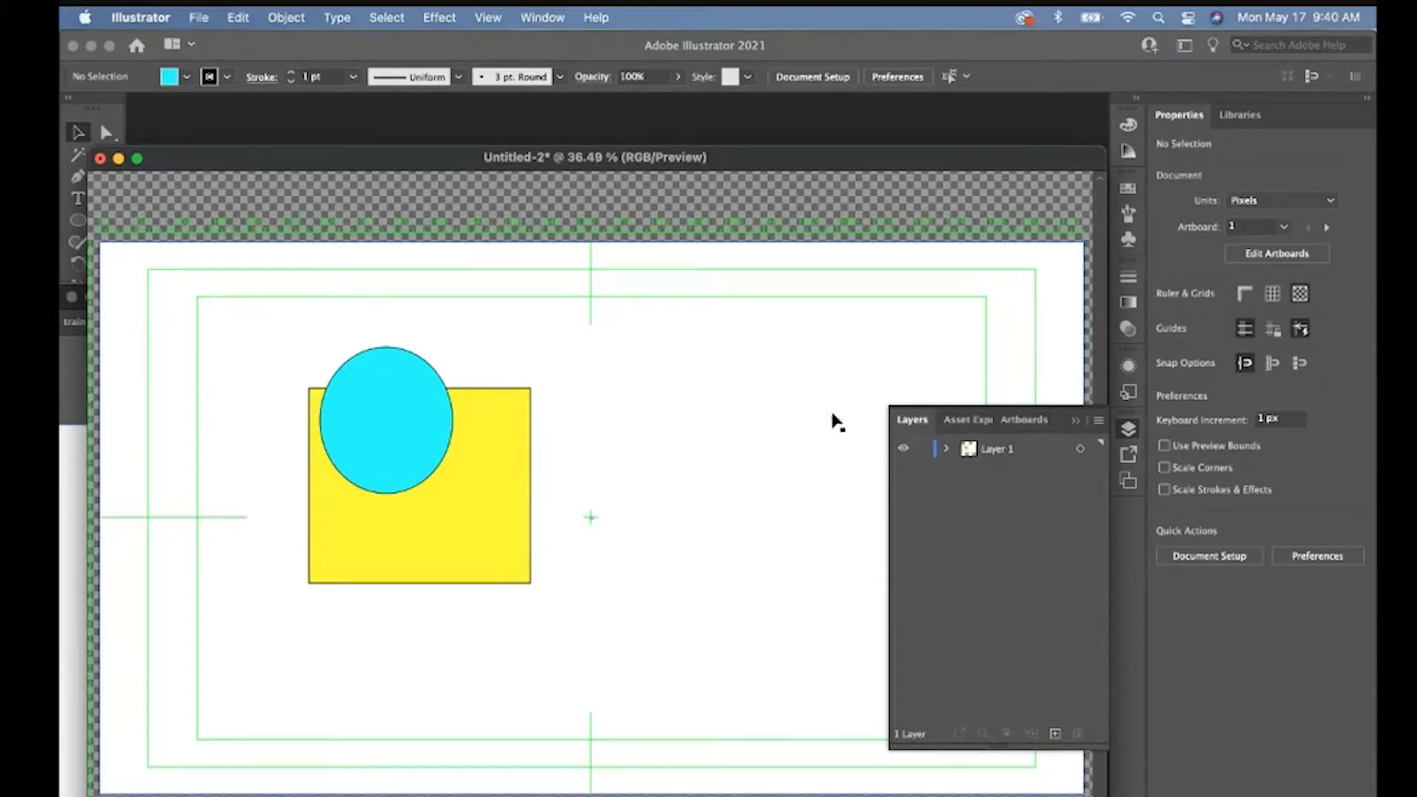
click(947, 449)
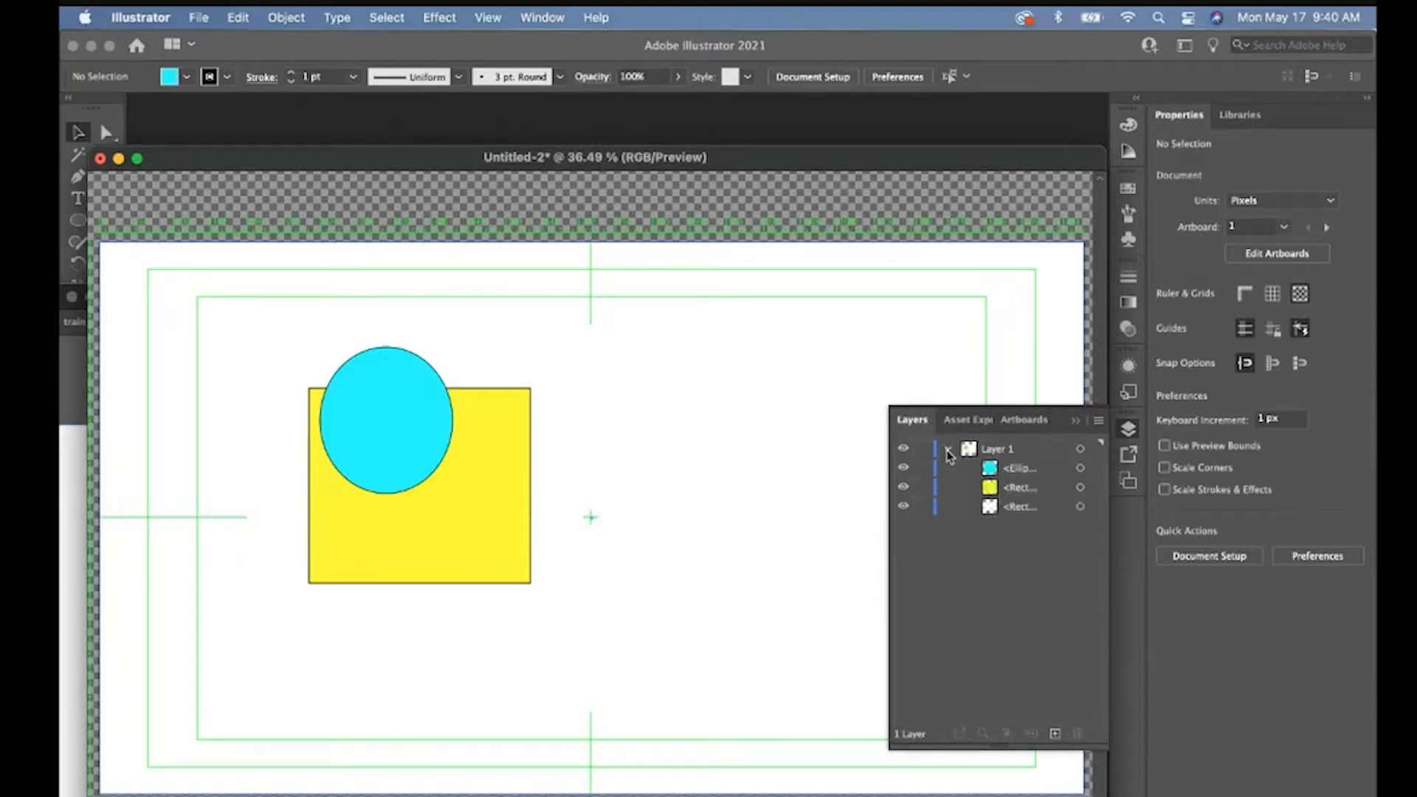
click(947, 450)
click(989, 450)
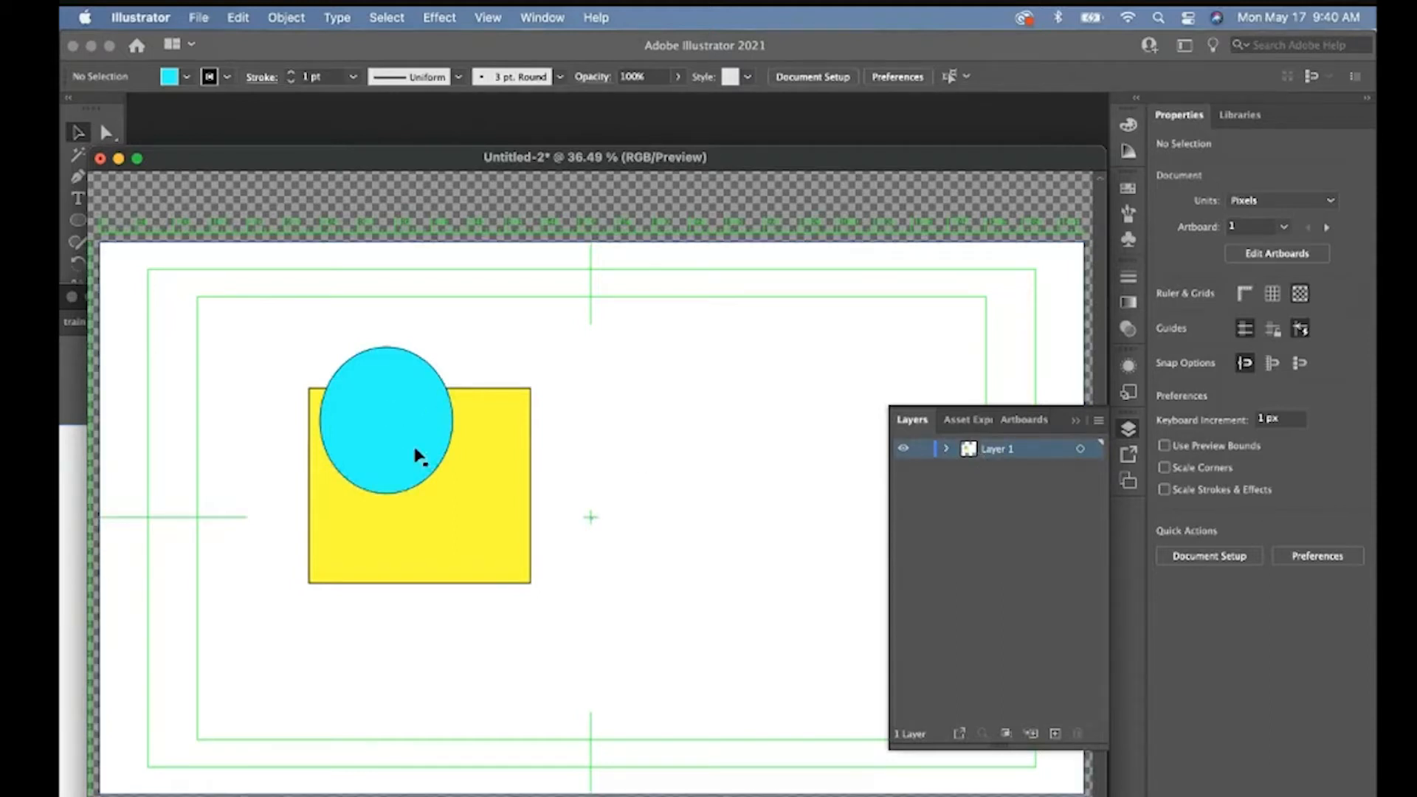
click(948, 449)
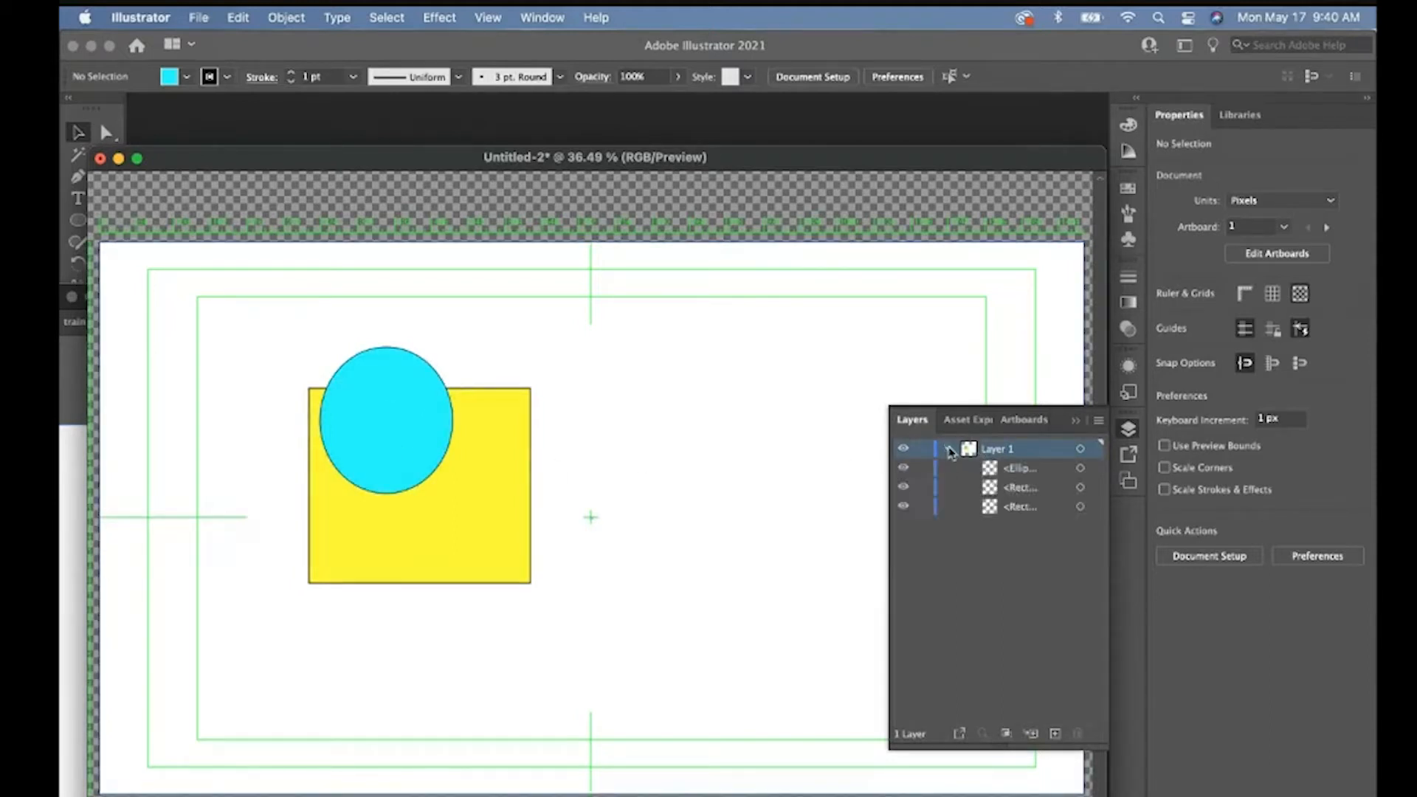
click(948, 449)
Add a new layer above Layer 1 and draw a large cyan five-pointed star on it, overlapping the yellow rectangle's upper right corner.
click(1055, 734)
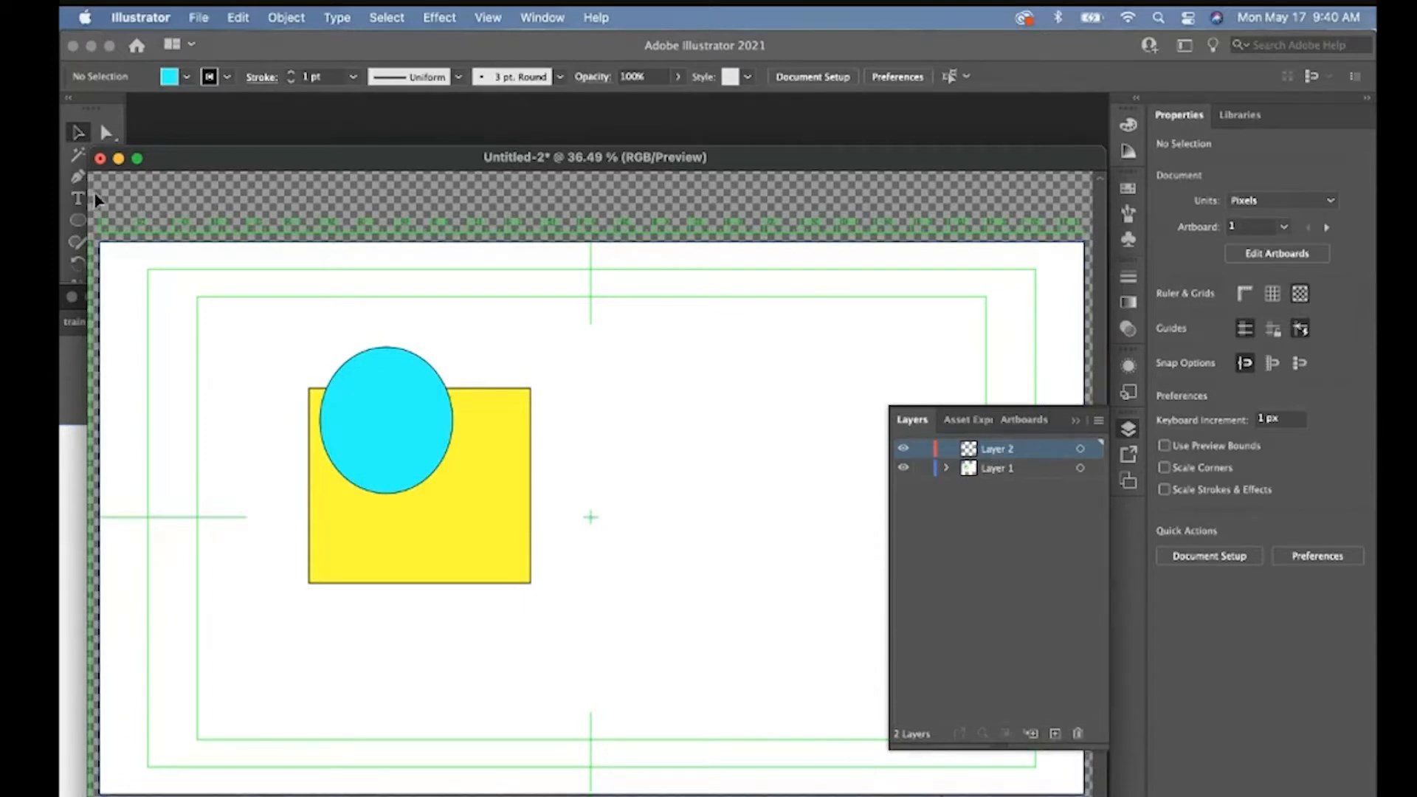
drag(157, 165, 248, 166)
click(78, 220)
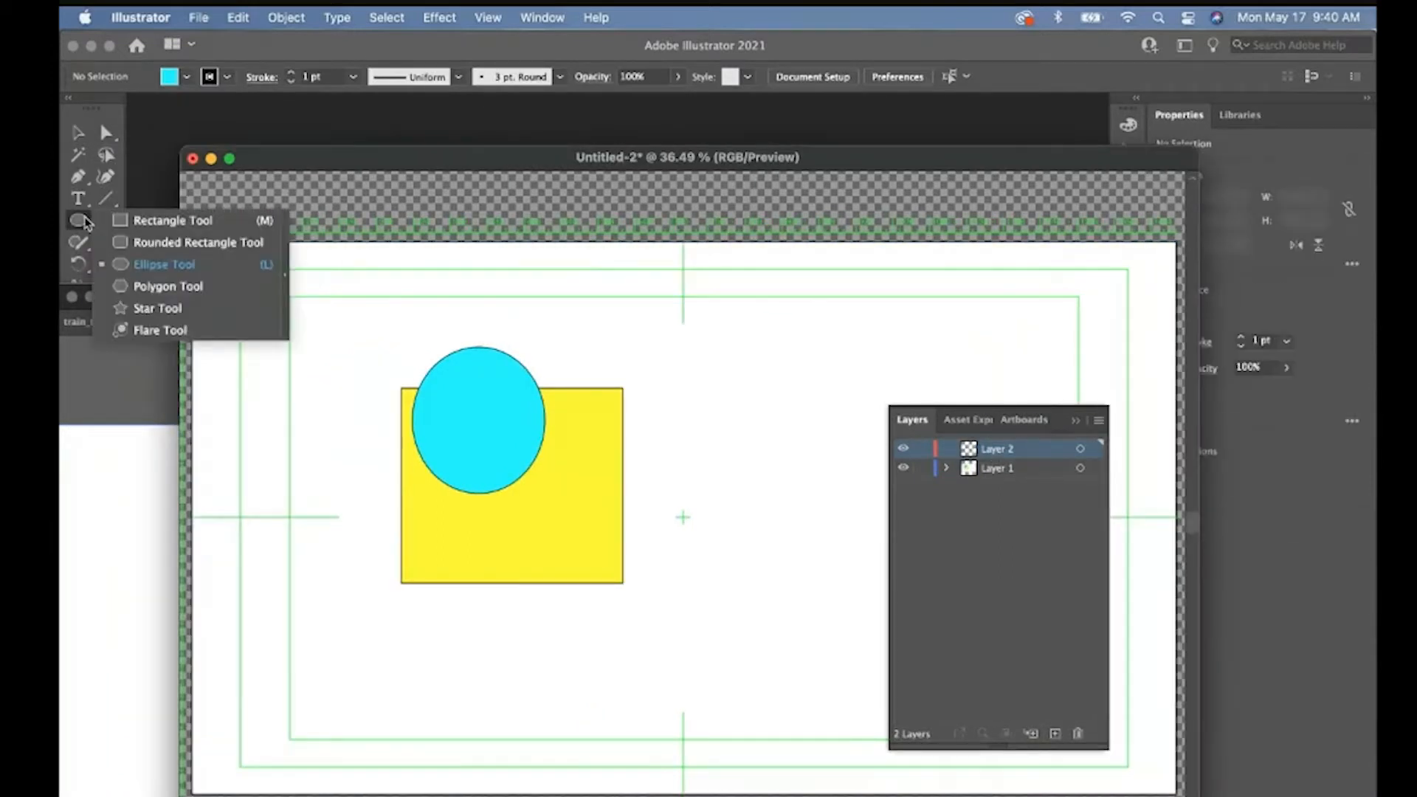
click(152, 309)
drag(496, 301, 631, 457)
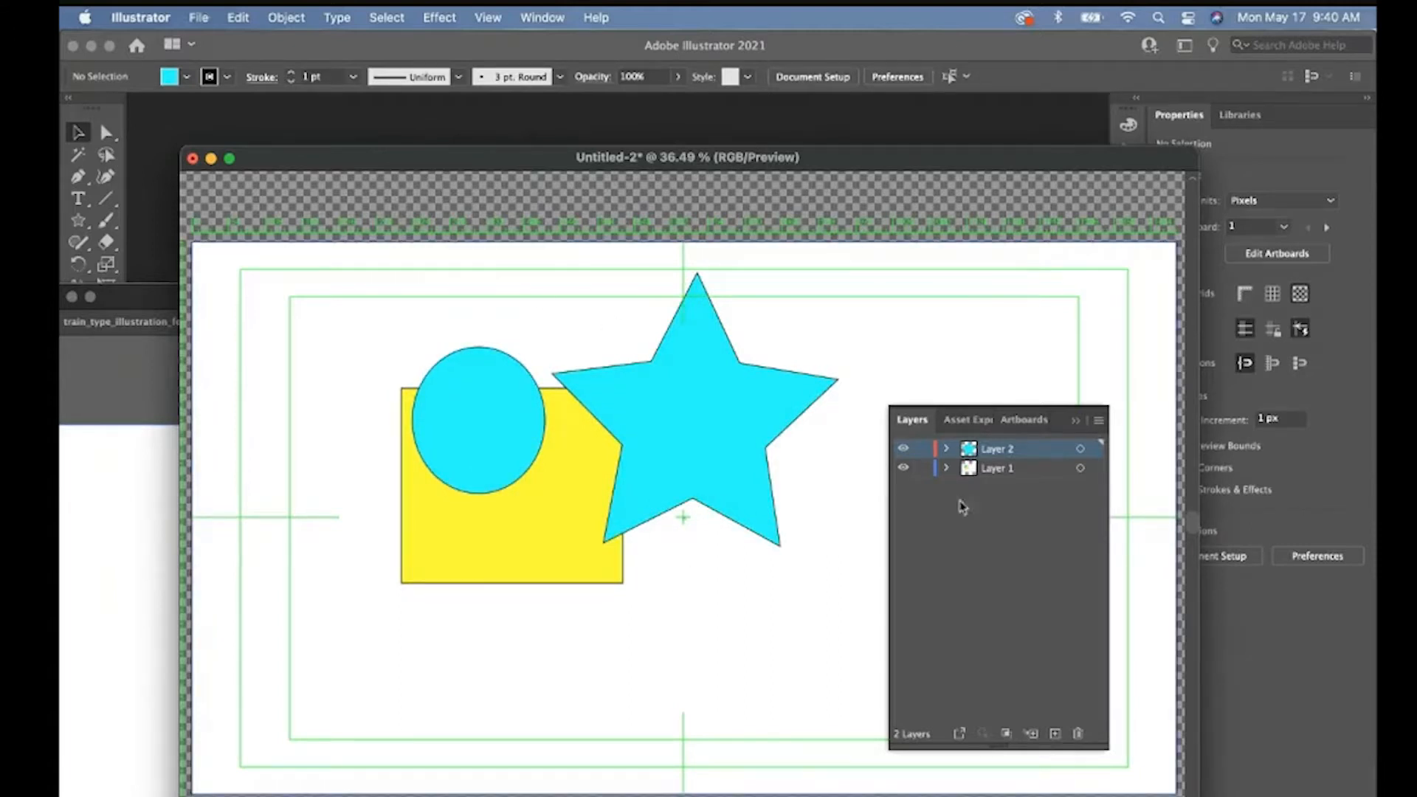
Add a new layer between Layer 2 and Layer 1 and move the yellow rectangle into it.
click(946, 449)
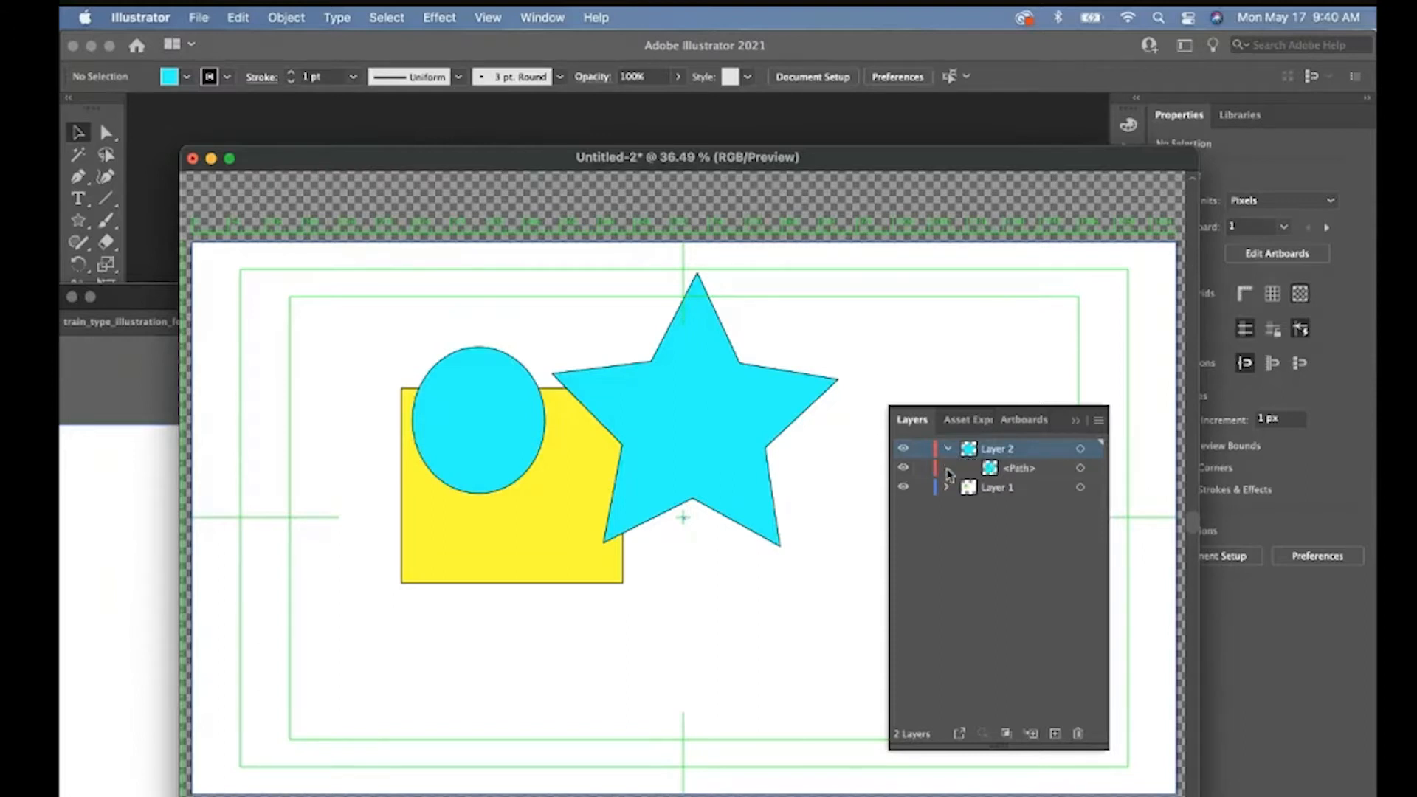
click(945, 487)
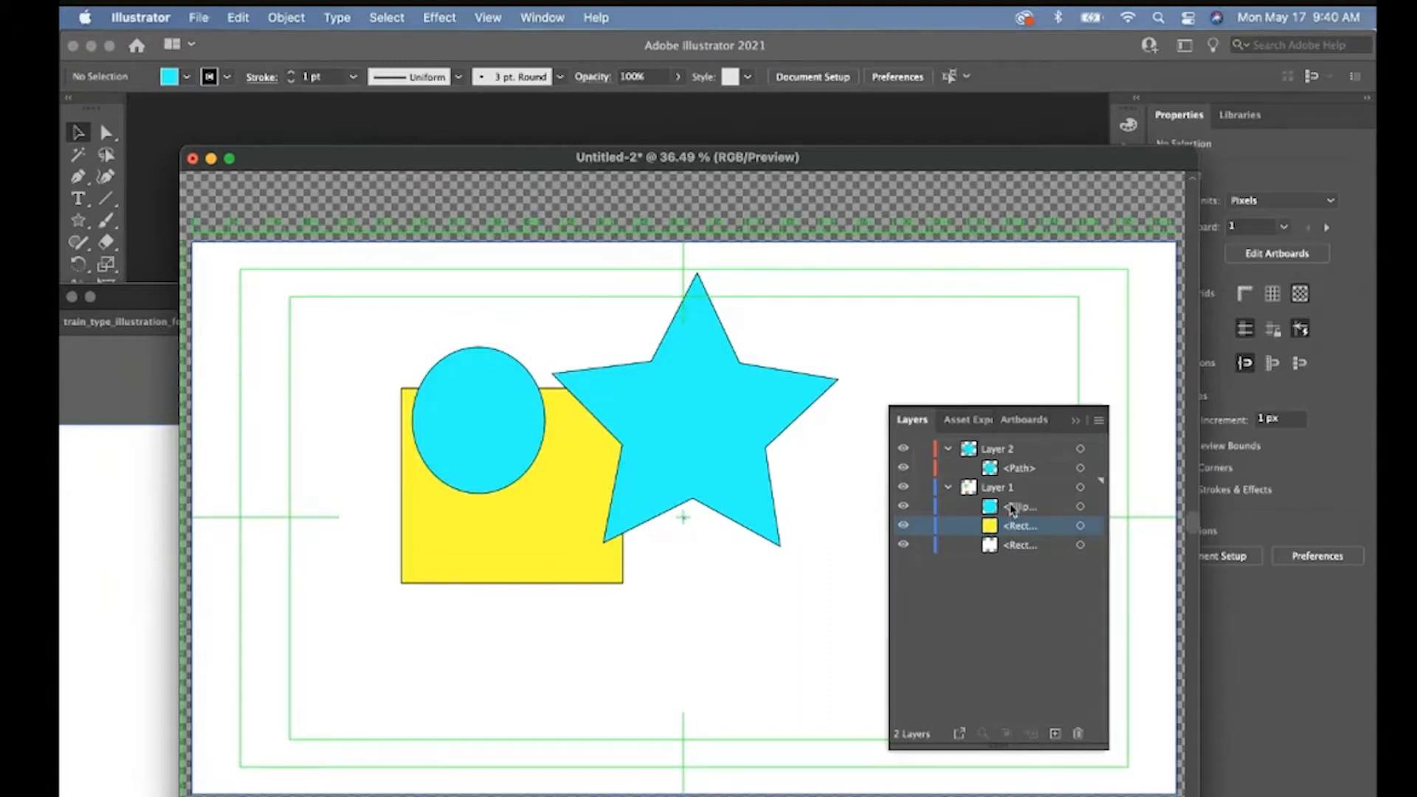
click(987, 451)
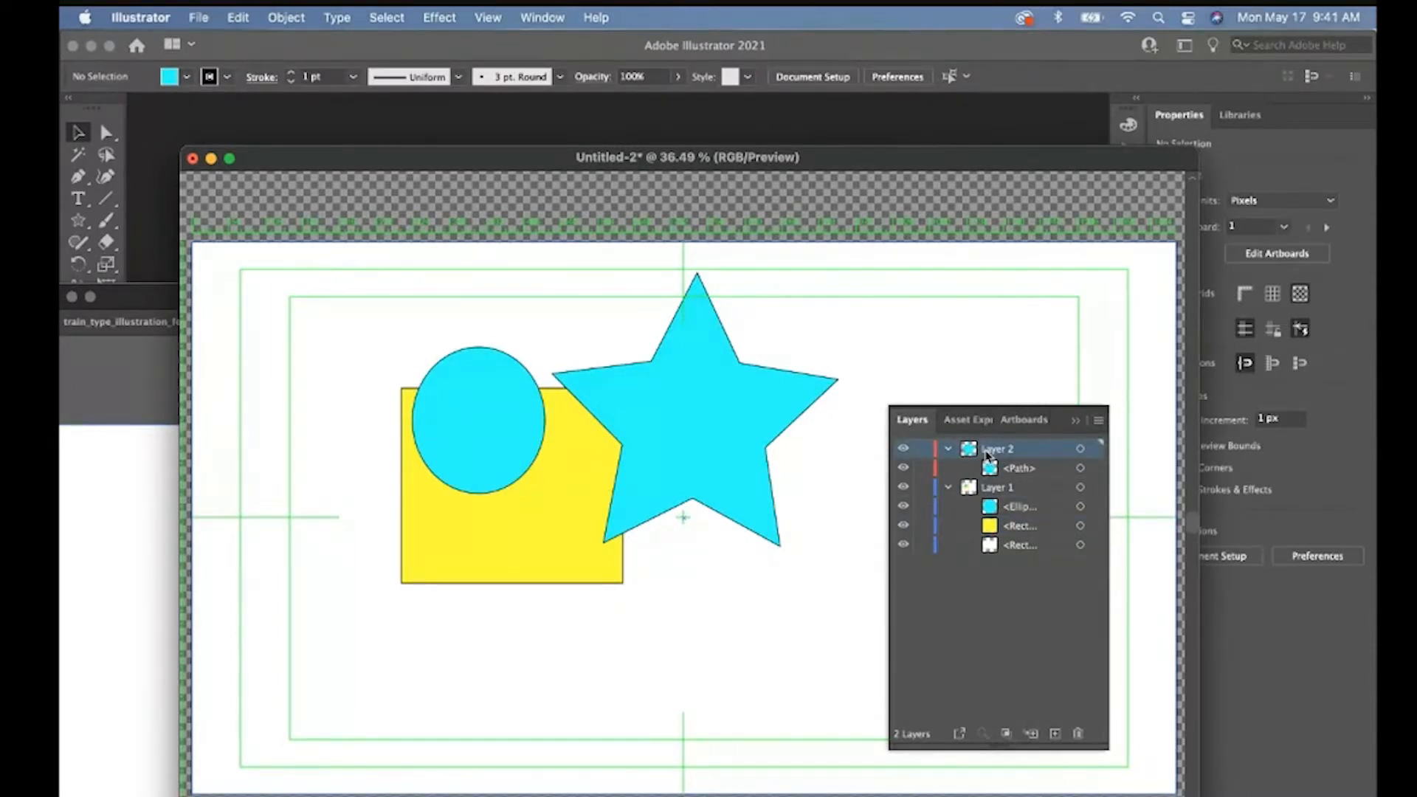
click(1019, 526)
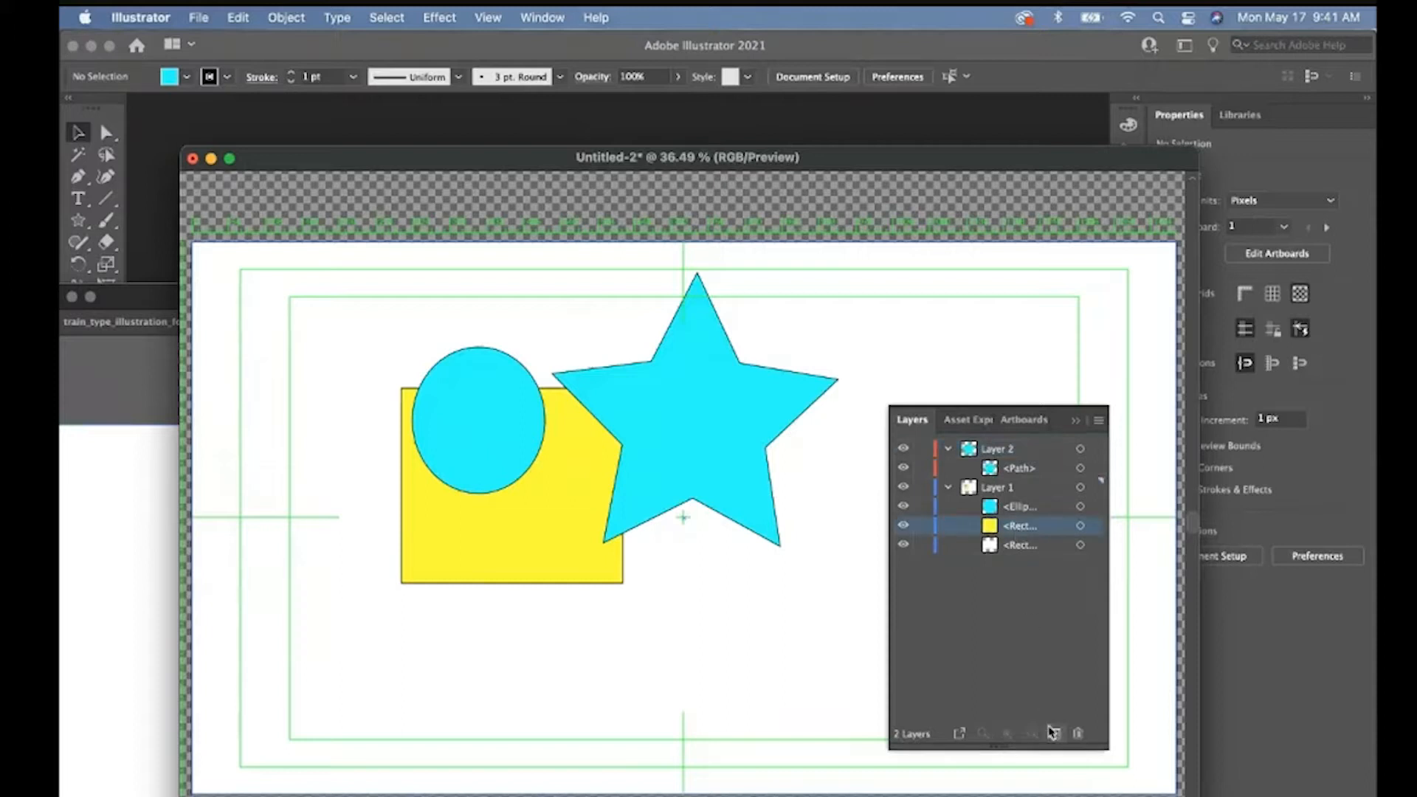
click(1053, 733)
click(1018, 544)
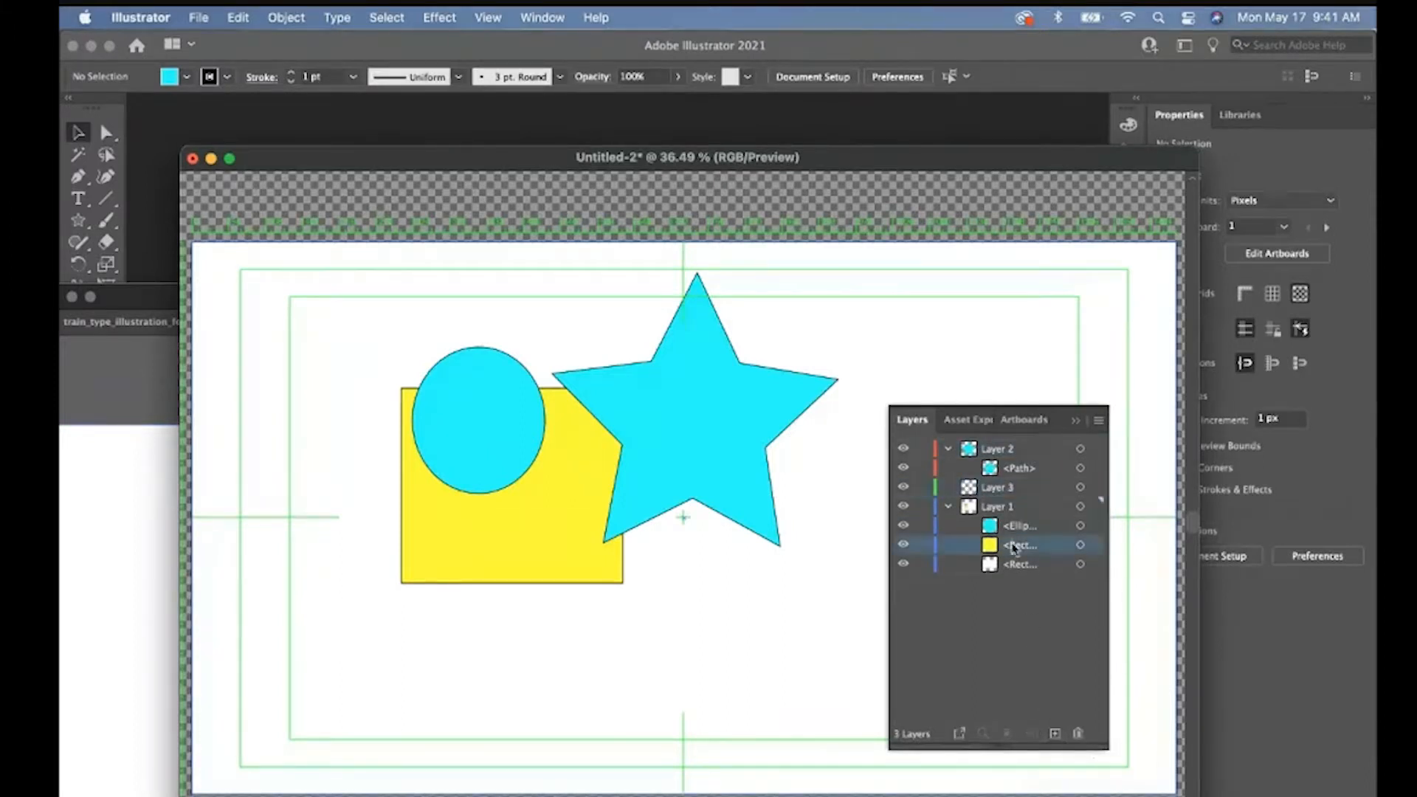
drag(1019, 550, 994, 491)
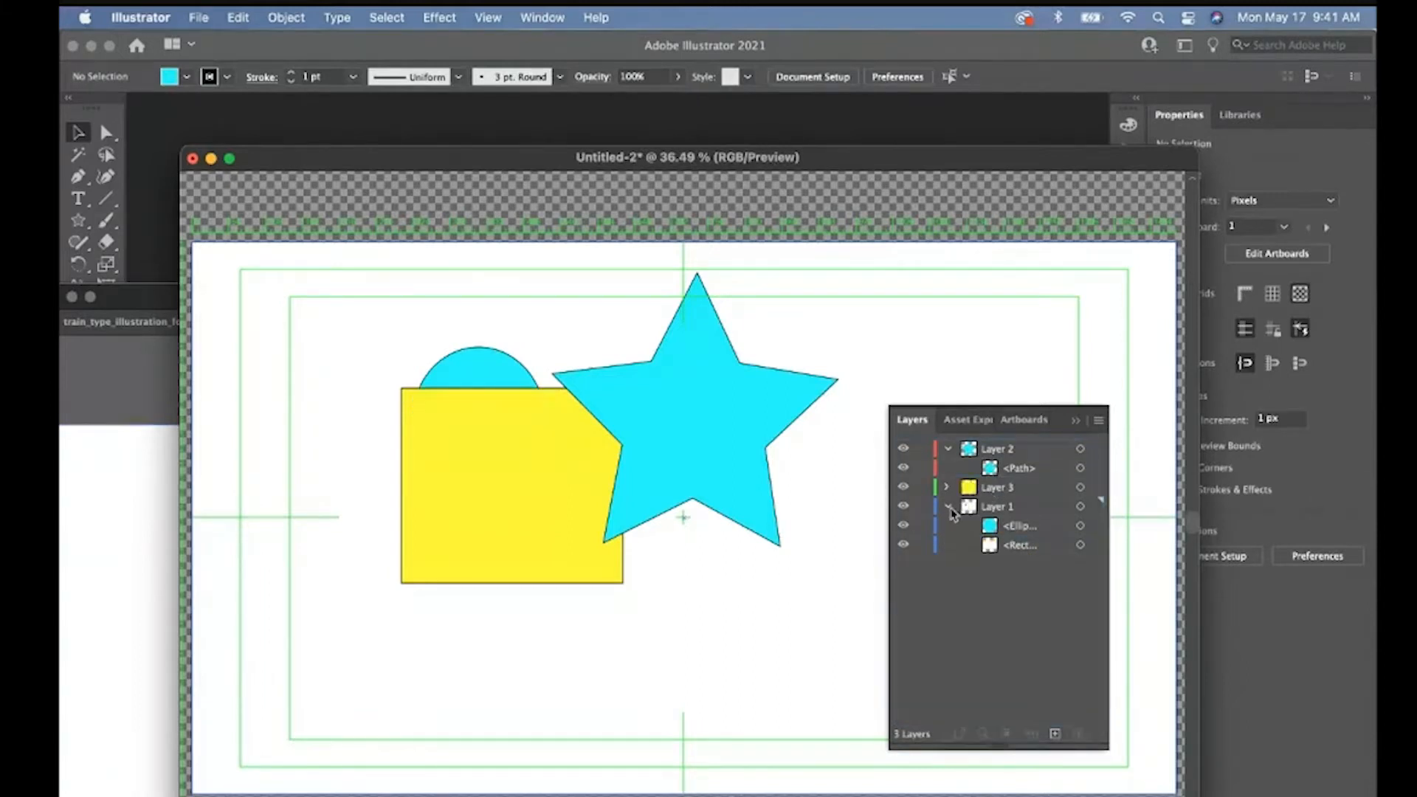
Hide and reshow Layer 1 to check which objects it still holds.
click(948, 506)
click(903, 506)
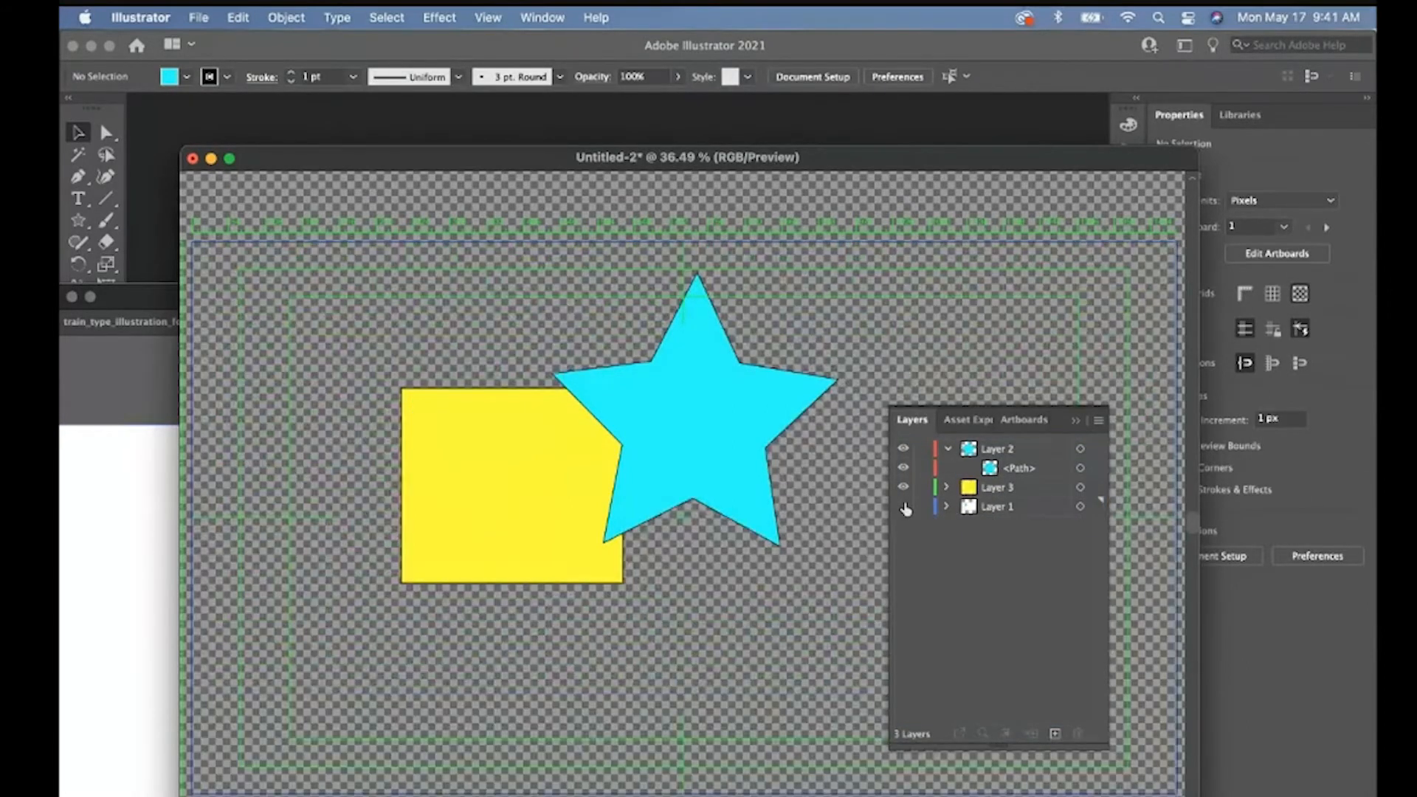
click(903, 506)
Add a new layer between the yellow rectangle's layer and the background layer, and move the ellipse into it.
click(946, 506)
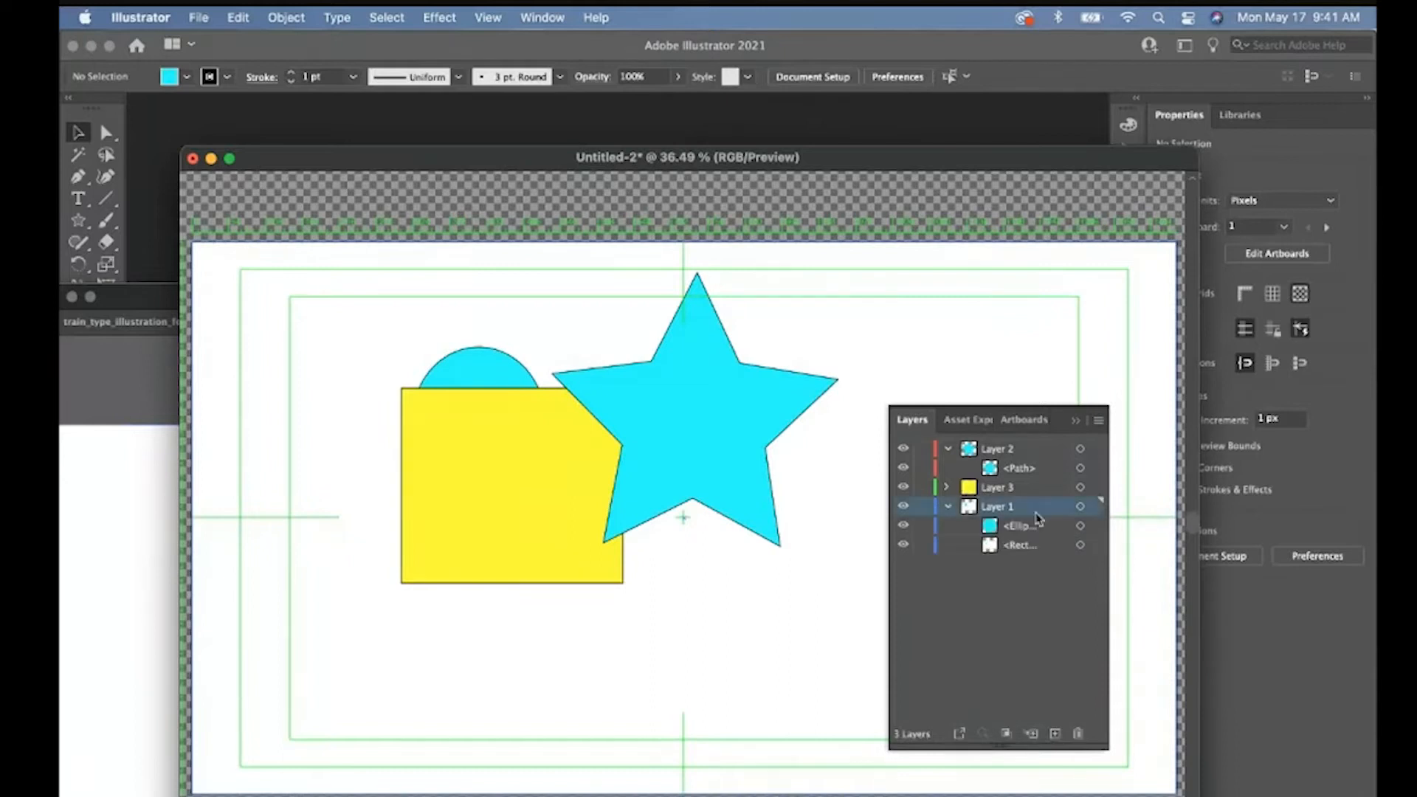
click(1055, 734)
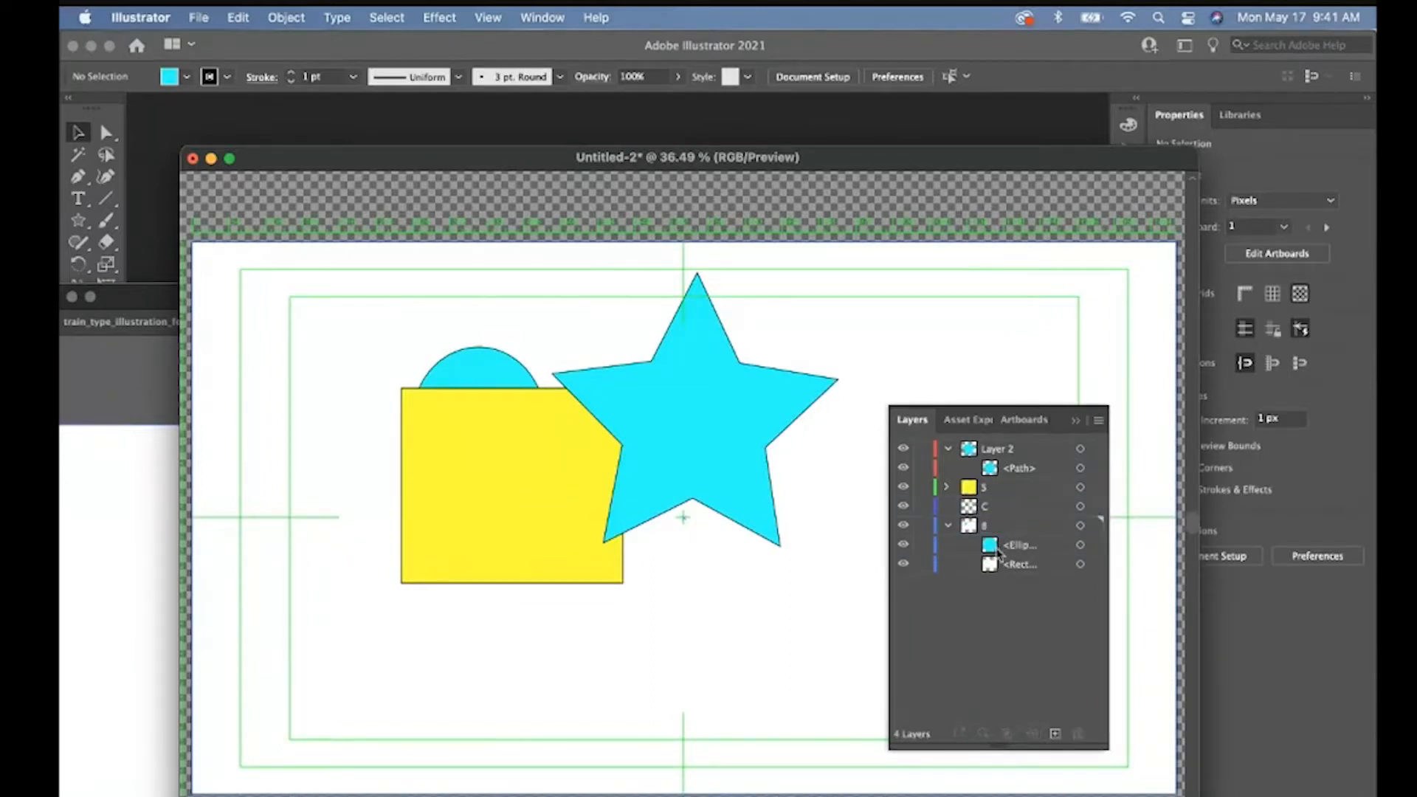
click(1014, 546)
drag(1014, 546, 985, 506)
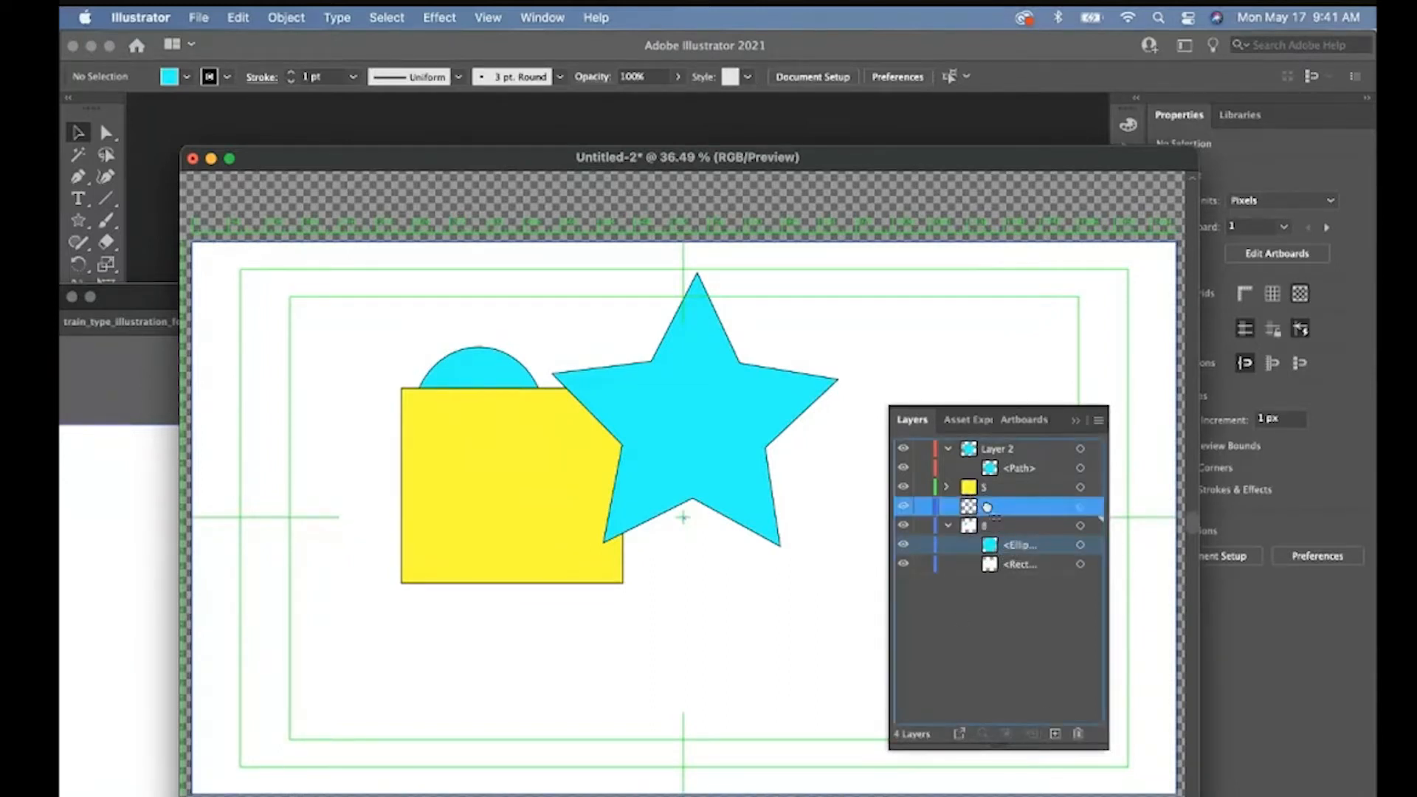
Hide and reshow the background, circle, square and star layers in turn to check what each holds, collapsing expanded layers.
click(946, 525)
click(904, 526)
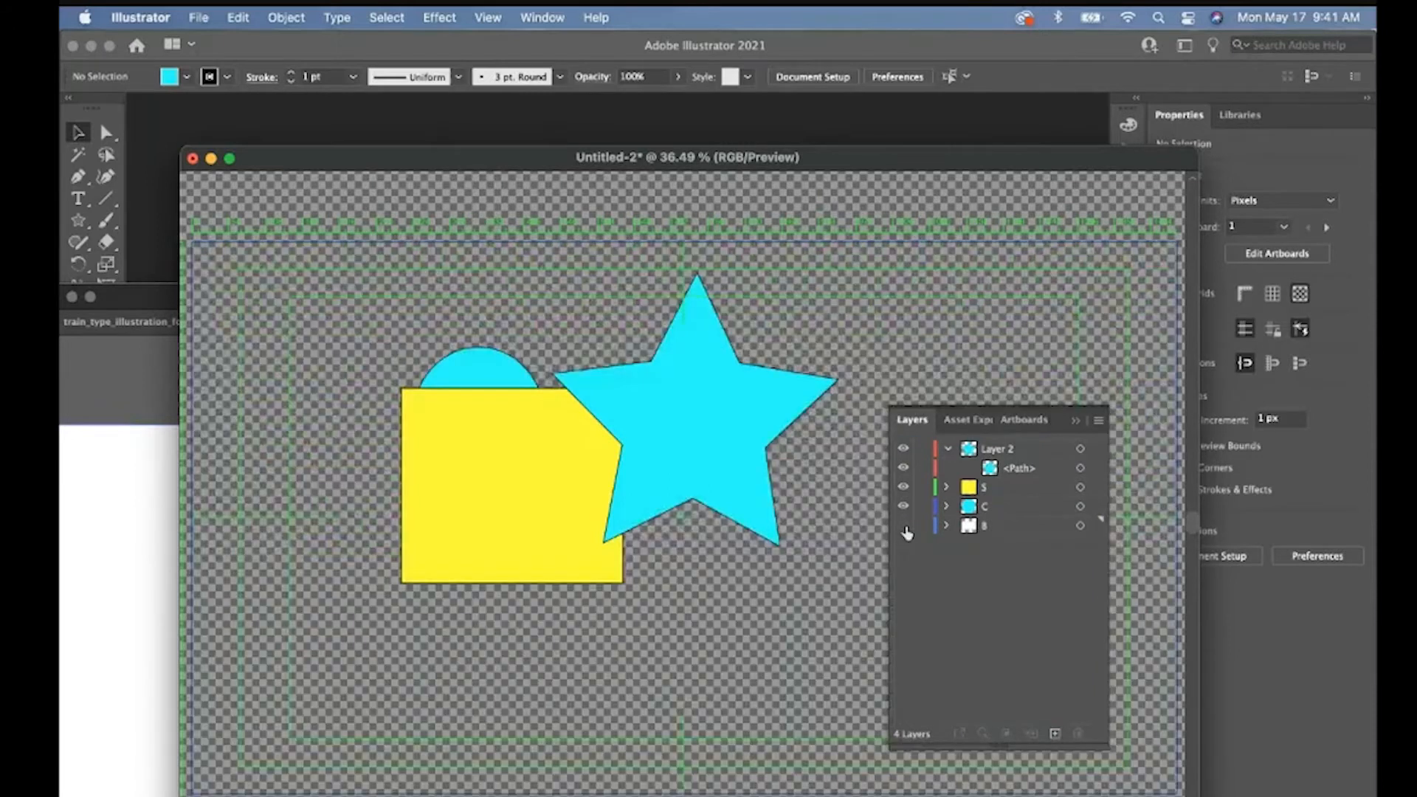
click(904, 526)
click(904, 507)
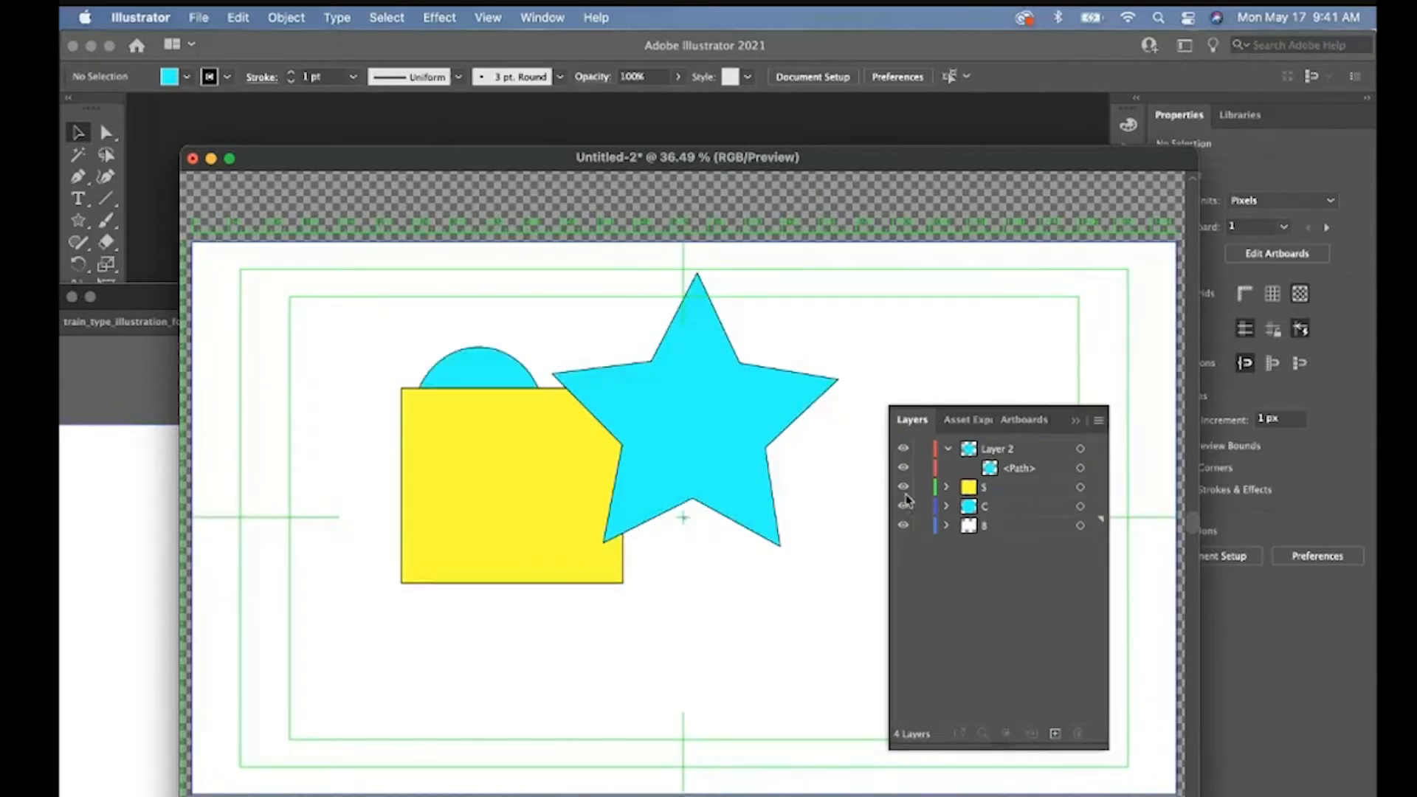
click(902, 487)
click(903, 487)
click(903, 449)
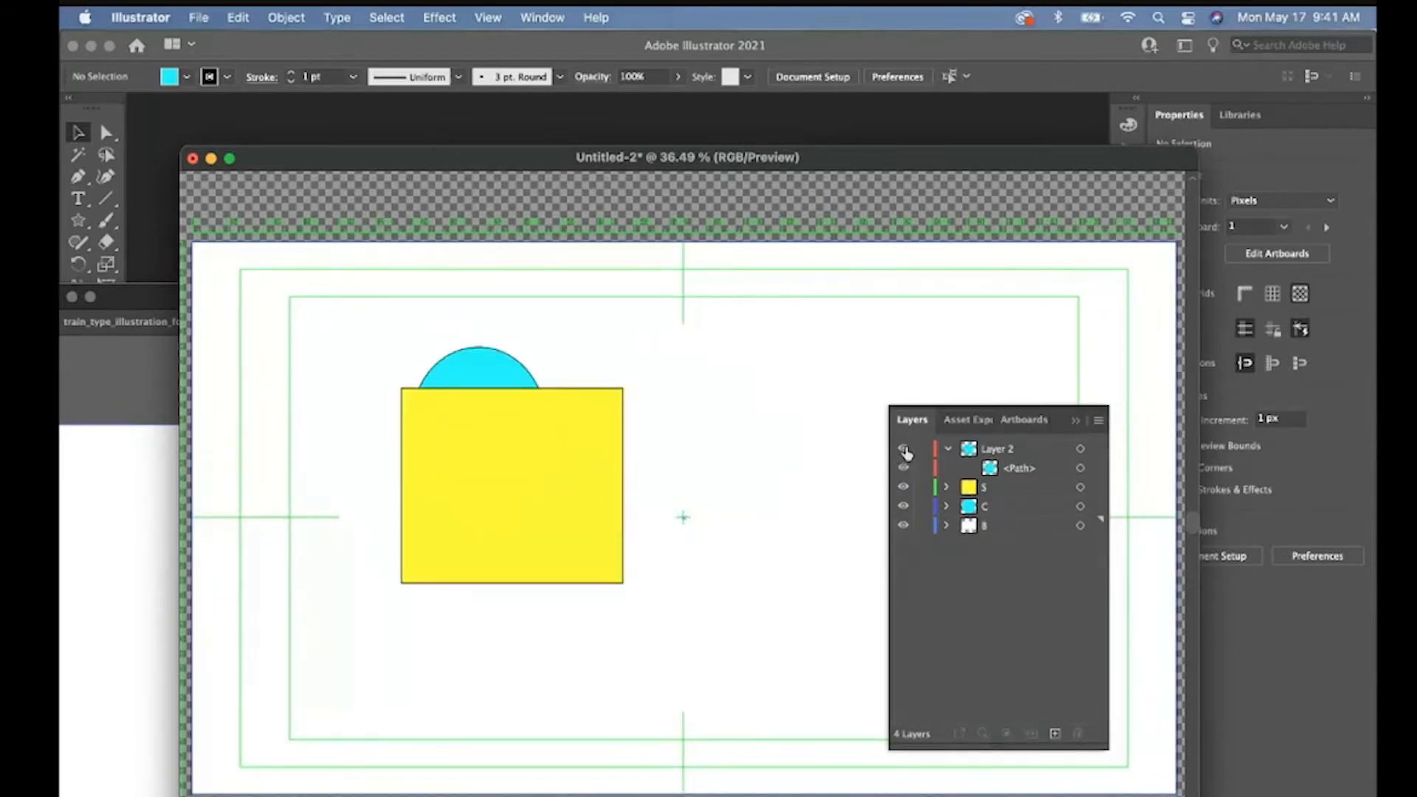
click(903, 449)
click(948, 448)
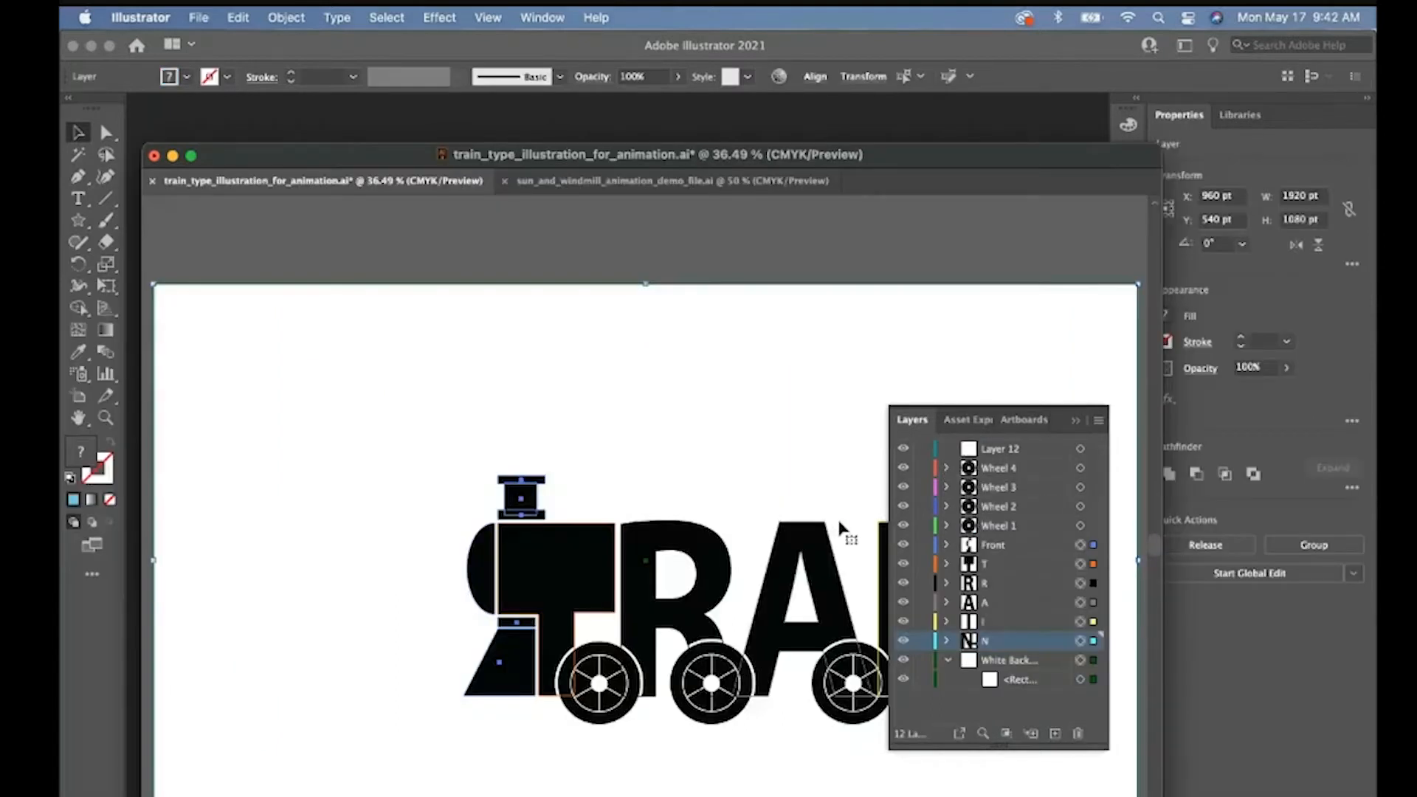
Hide and reshow the Wheel 1 layer in the train illustration to check which part of the artwork it holds.
key(z)
click(624, 664)
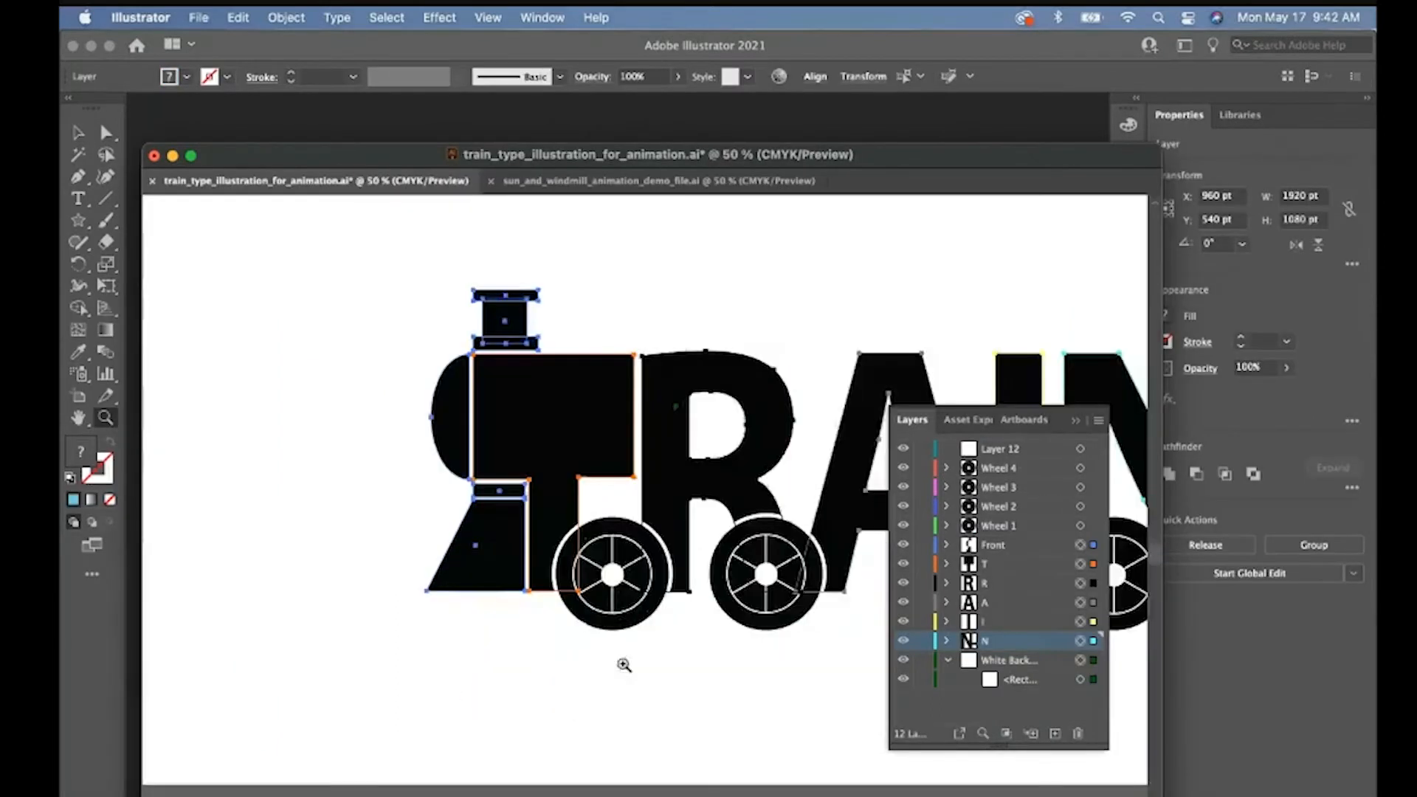
click(632, 576)
drag(681, 549, 594, 547)
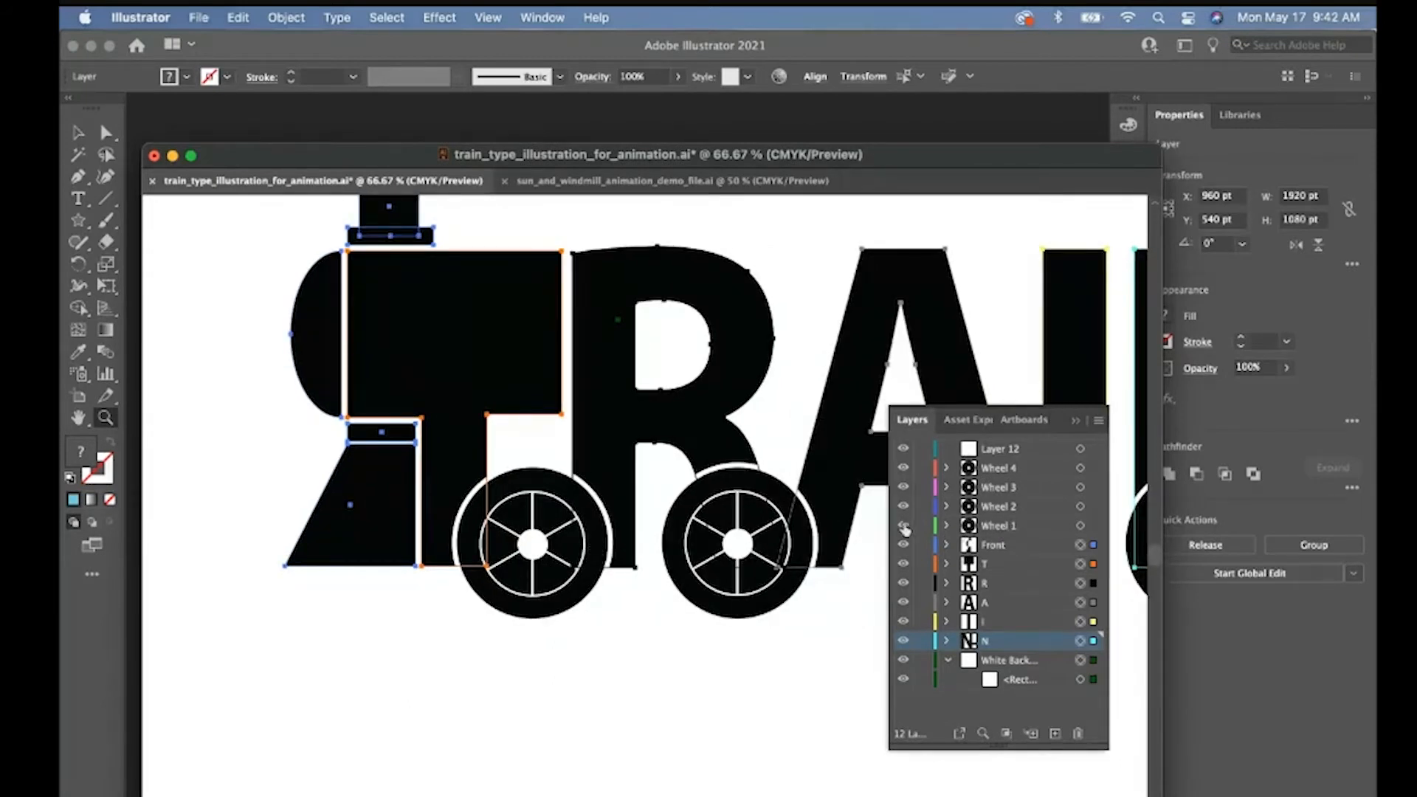
click(903, 525)
click(903, 525)
click(903, 525)
click(903, 524)
Expand the Wheel 1 layer, toggle the visibility of its hub and spoke parts, then collapse it and toggle the whole wheel.
click(946, 525)
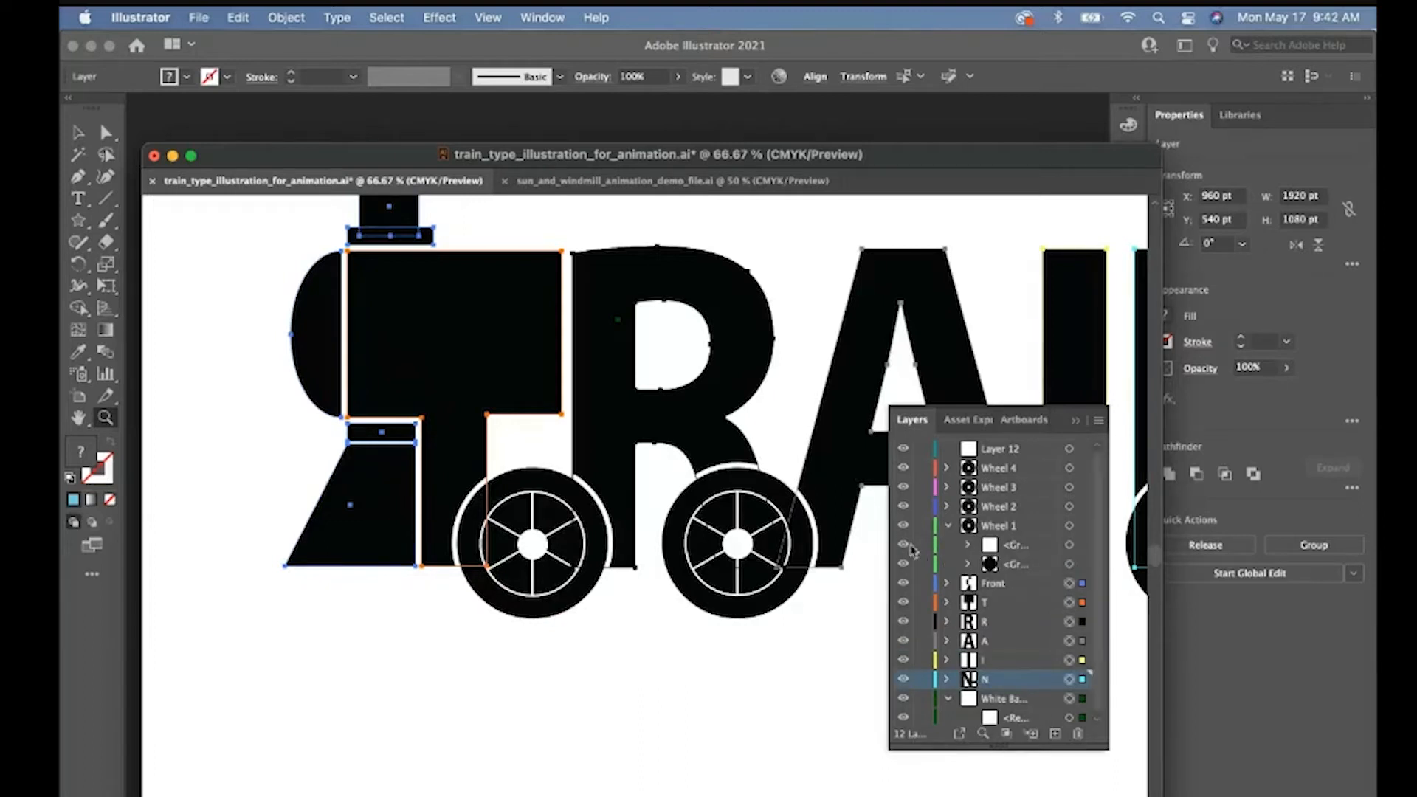
click(903, 545)
click(904, 544)
click(967, 546)
click(903, 565)
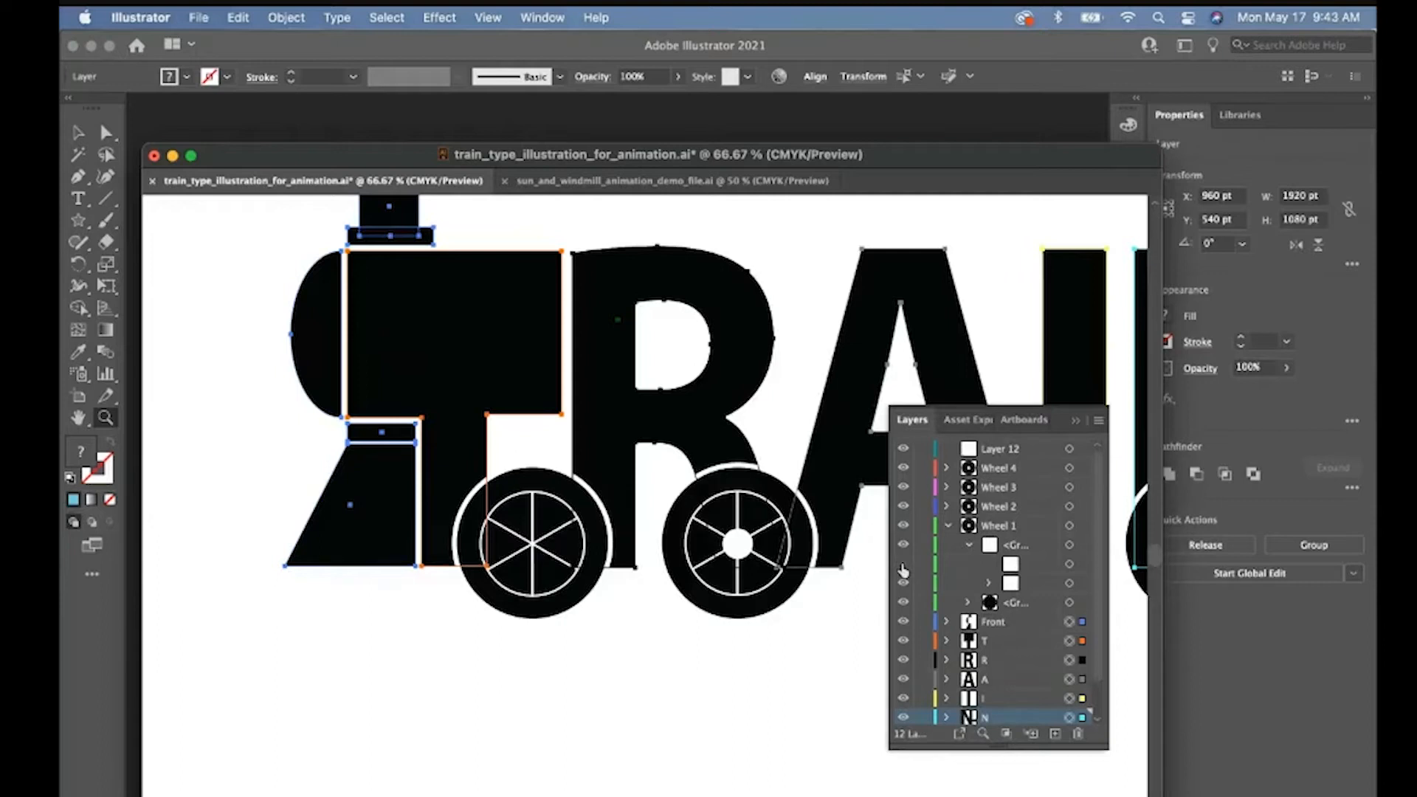
click(903, 565)
click(903, 582)
click(903, 583)
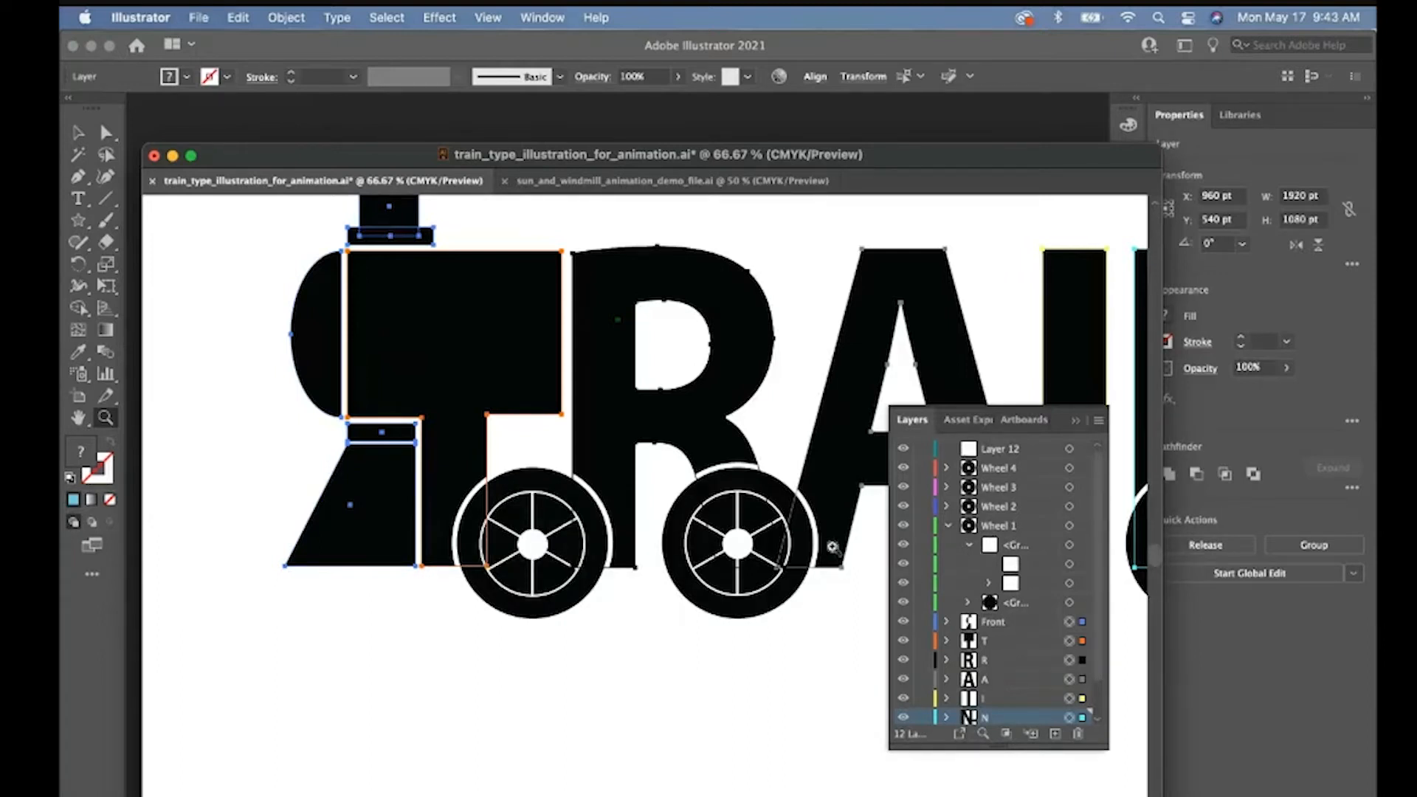
click(969, 546)
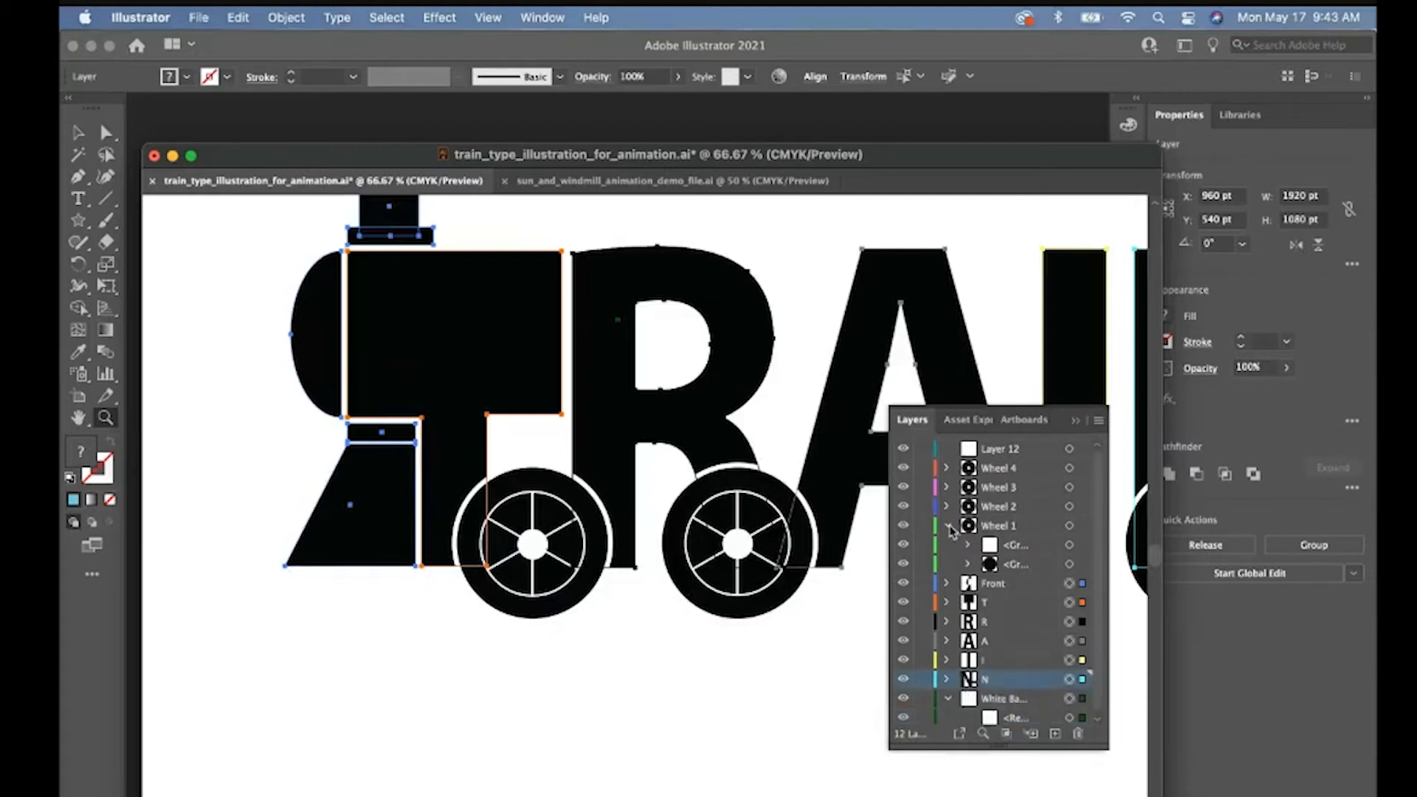
click(948, 525)
click(903, 526)
click(903, 525)
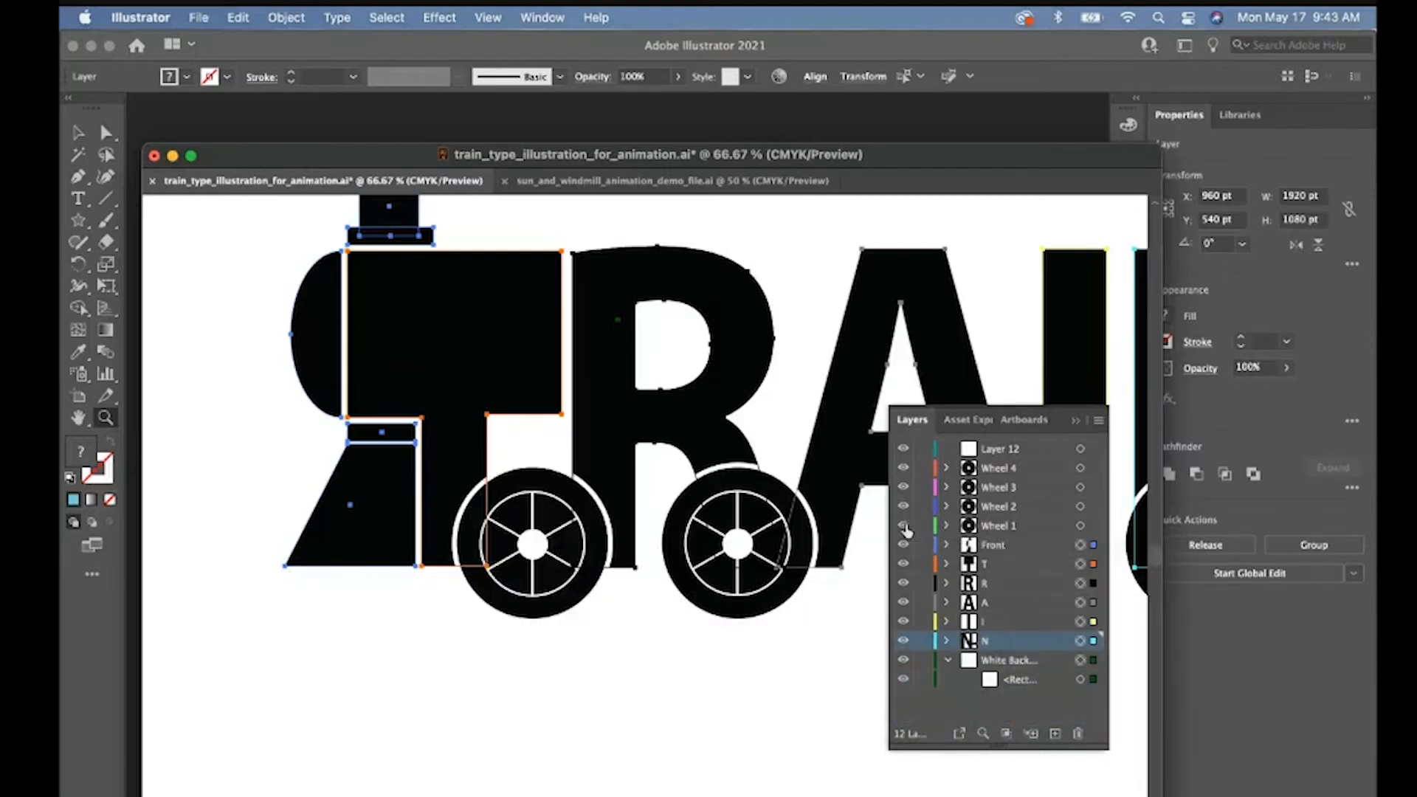
Review the Wheel 1 layer and its groups, and go through the Wheel 2, Wheel 3 and Wheel 4 layers.
click(998, 528)
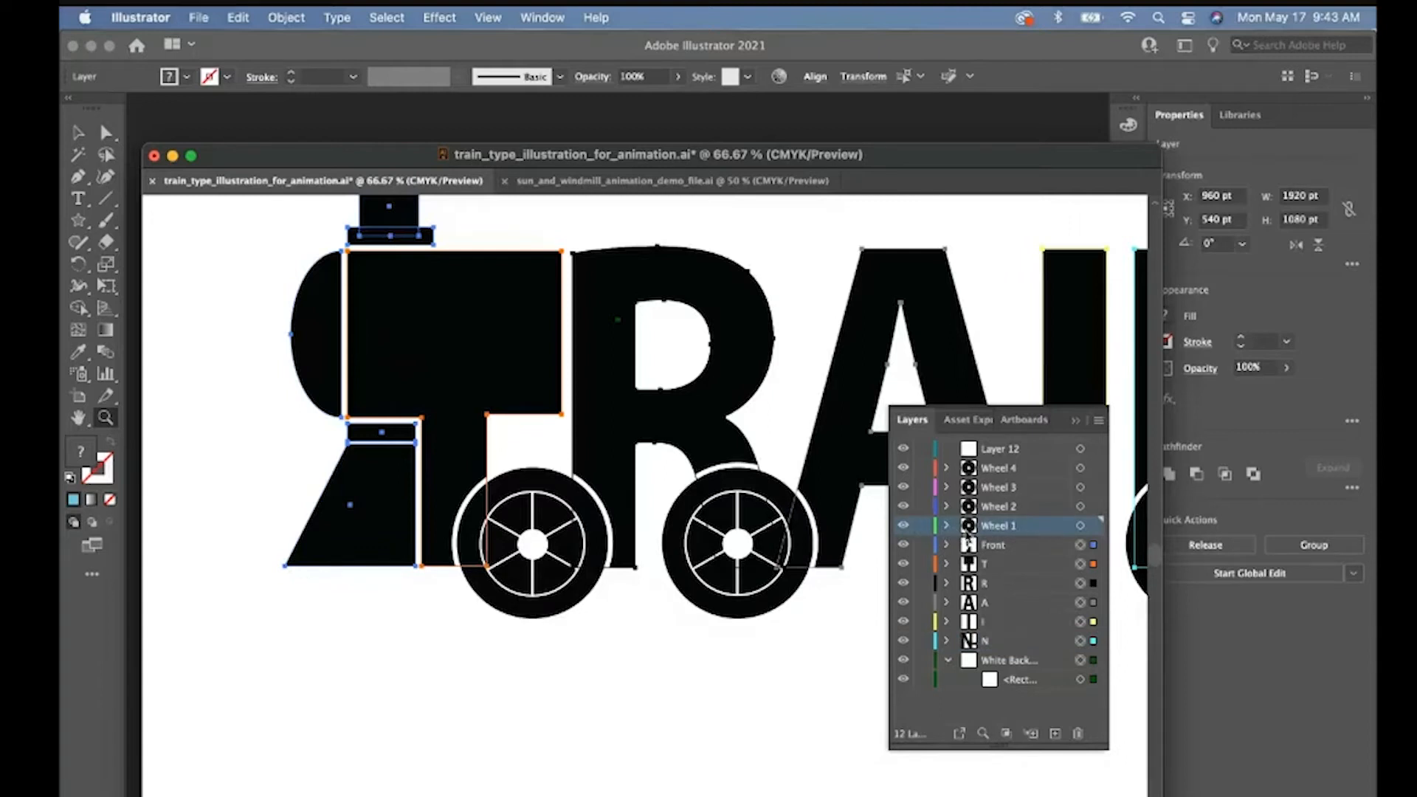
click(947, 526)
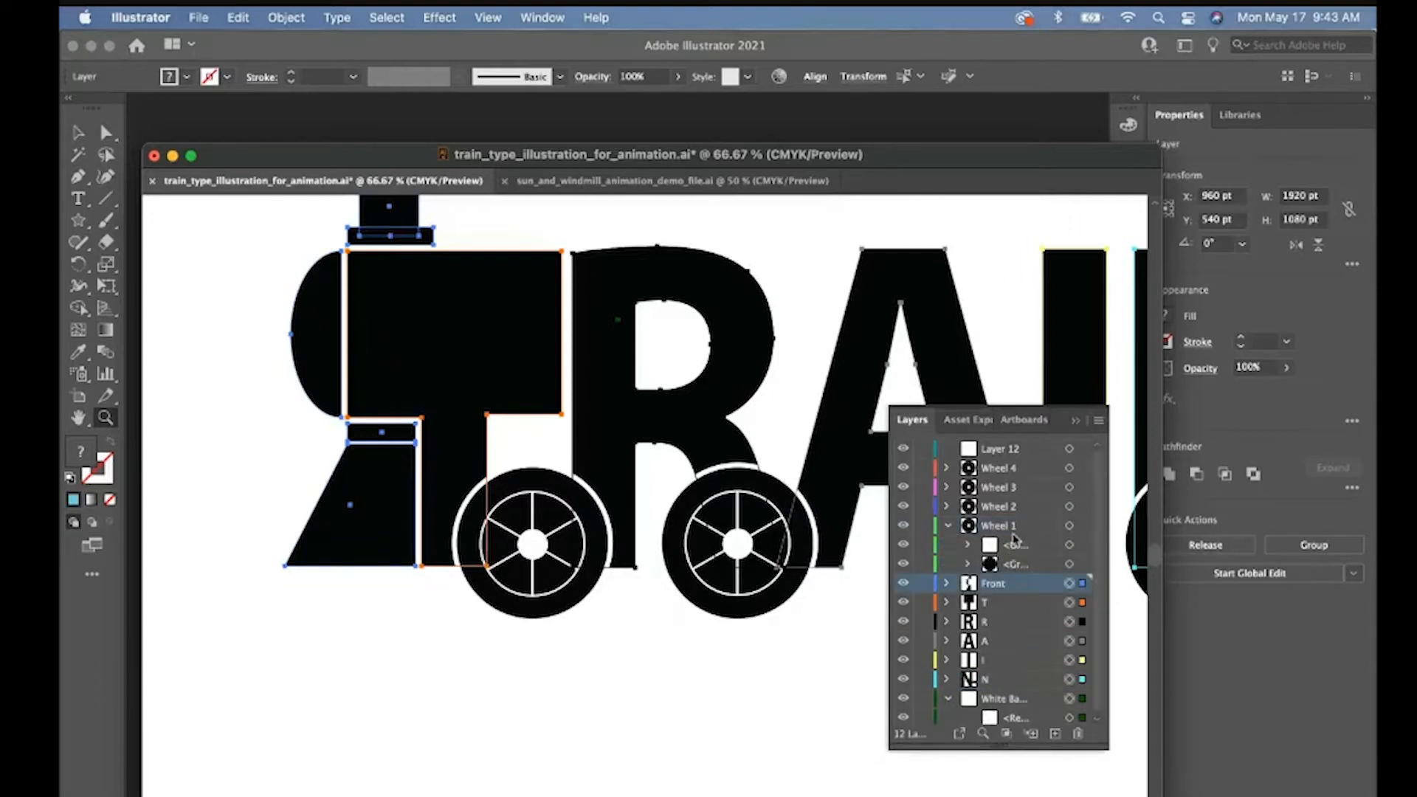
click(993, 527)
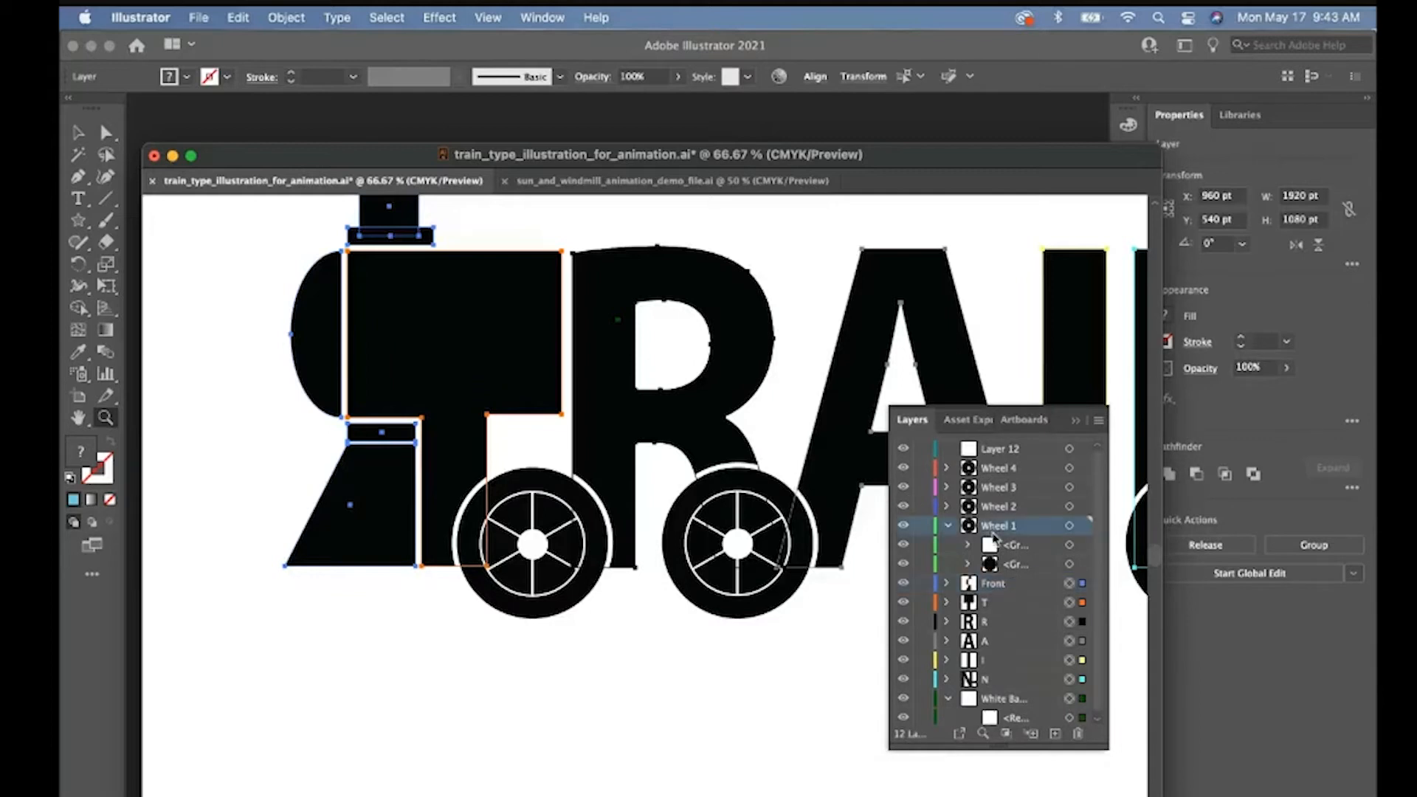
click(947, 525)
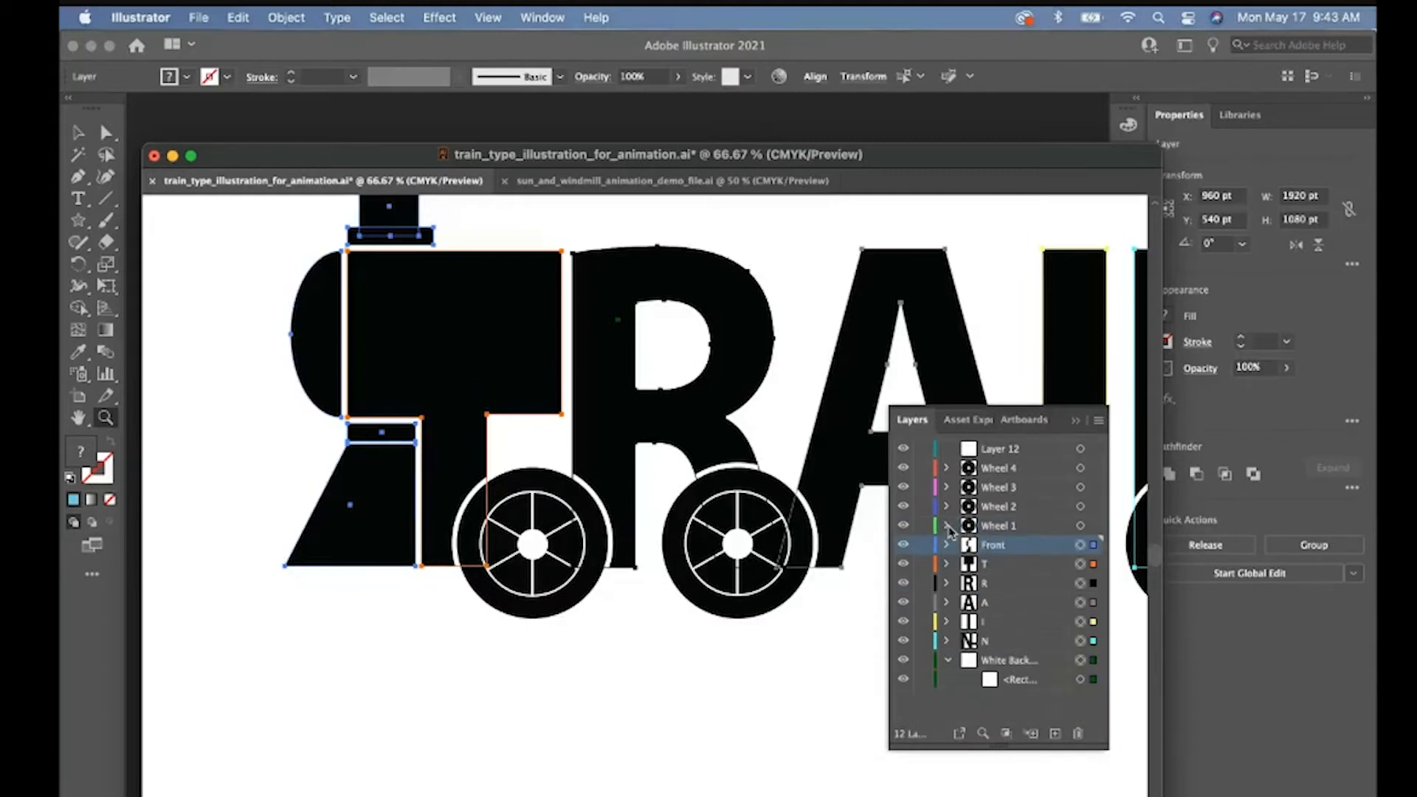
click(987, 527)
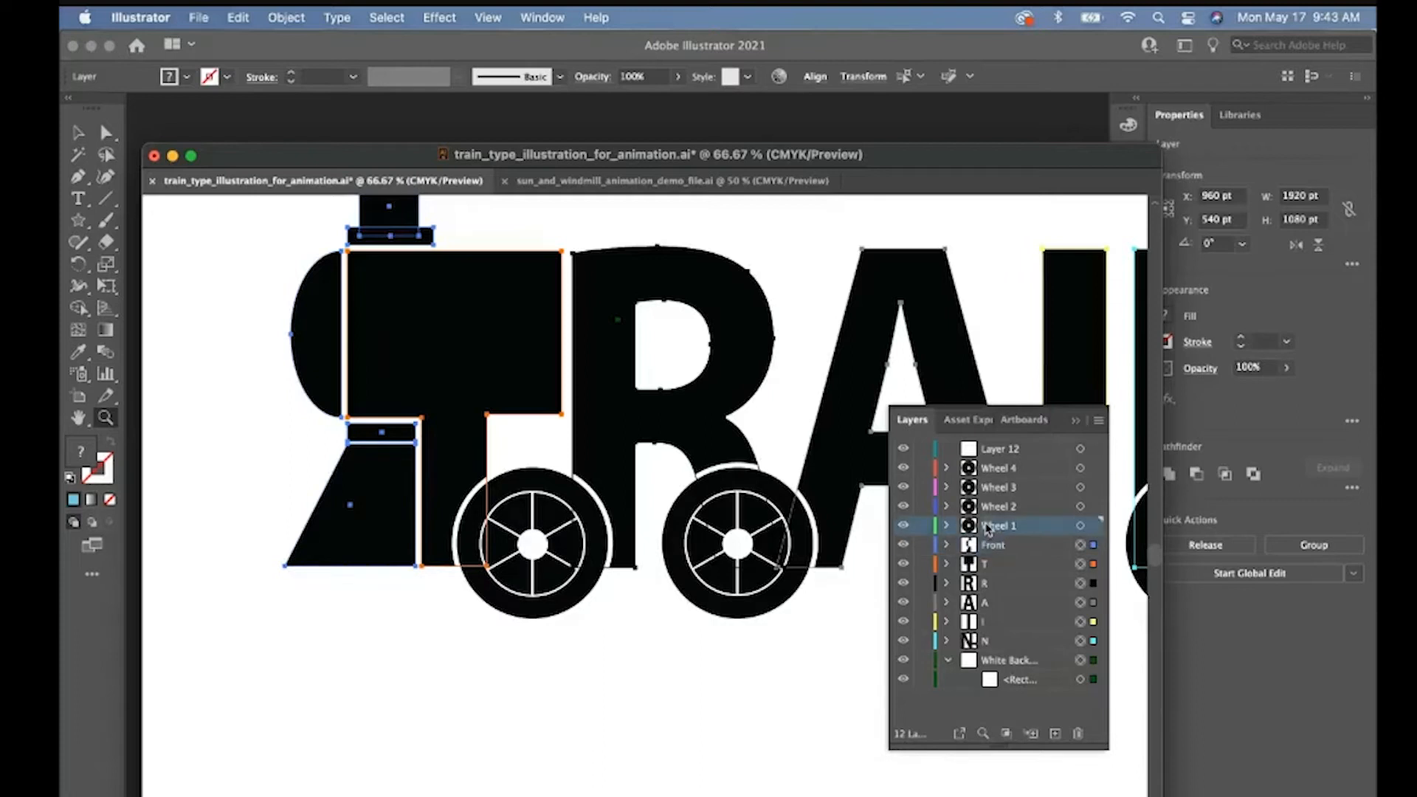
click(991, 512)
click(996, 490)
click(1002, 472)
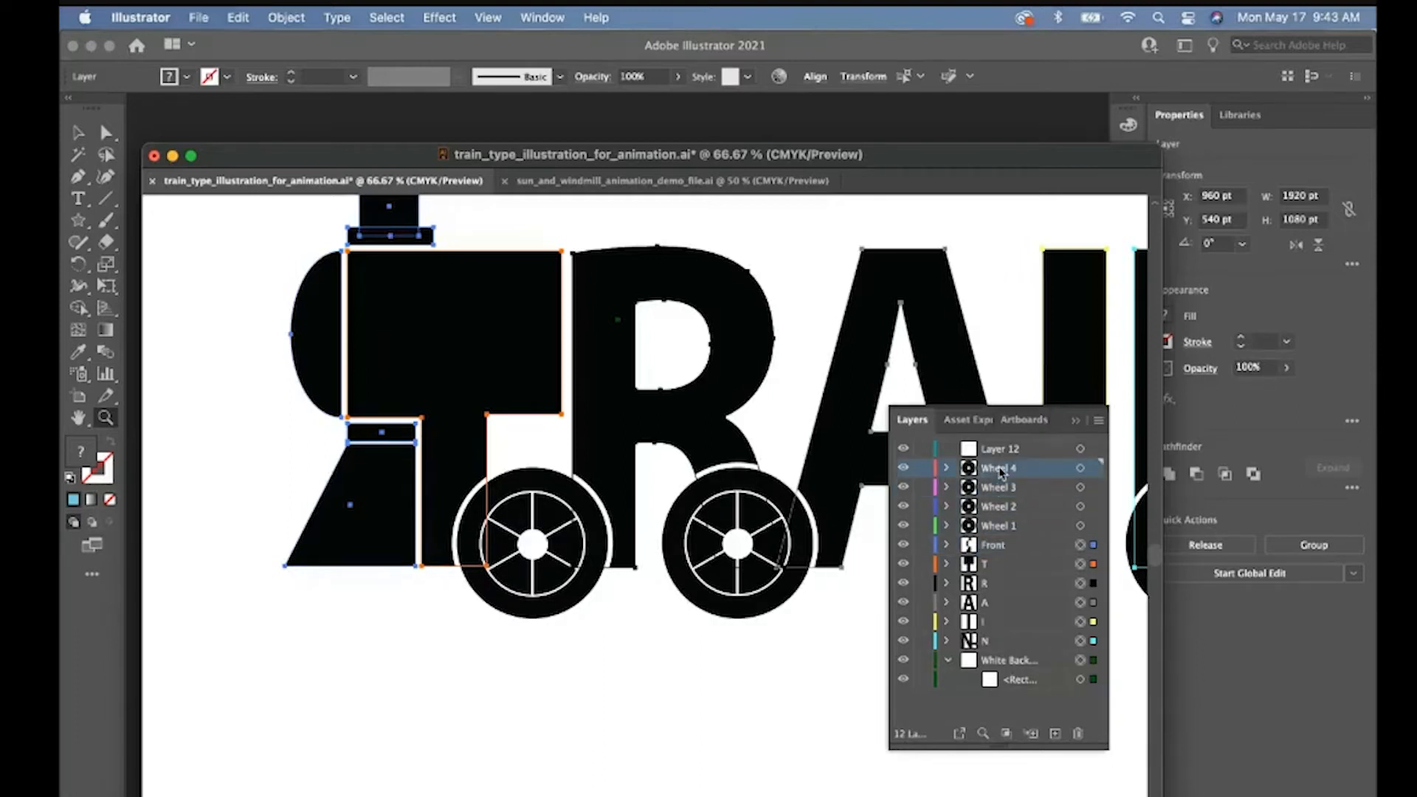
Hide and reshow the T, R and A layers one by one to check that each letter is separate.
click(903, 564)
click(903, 564)
click(903, 583)
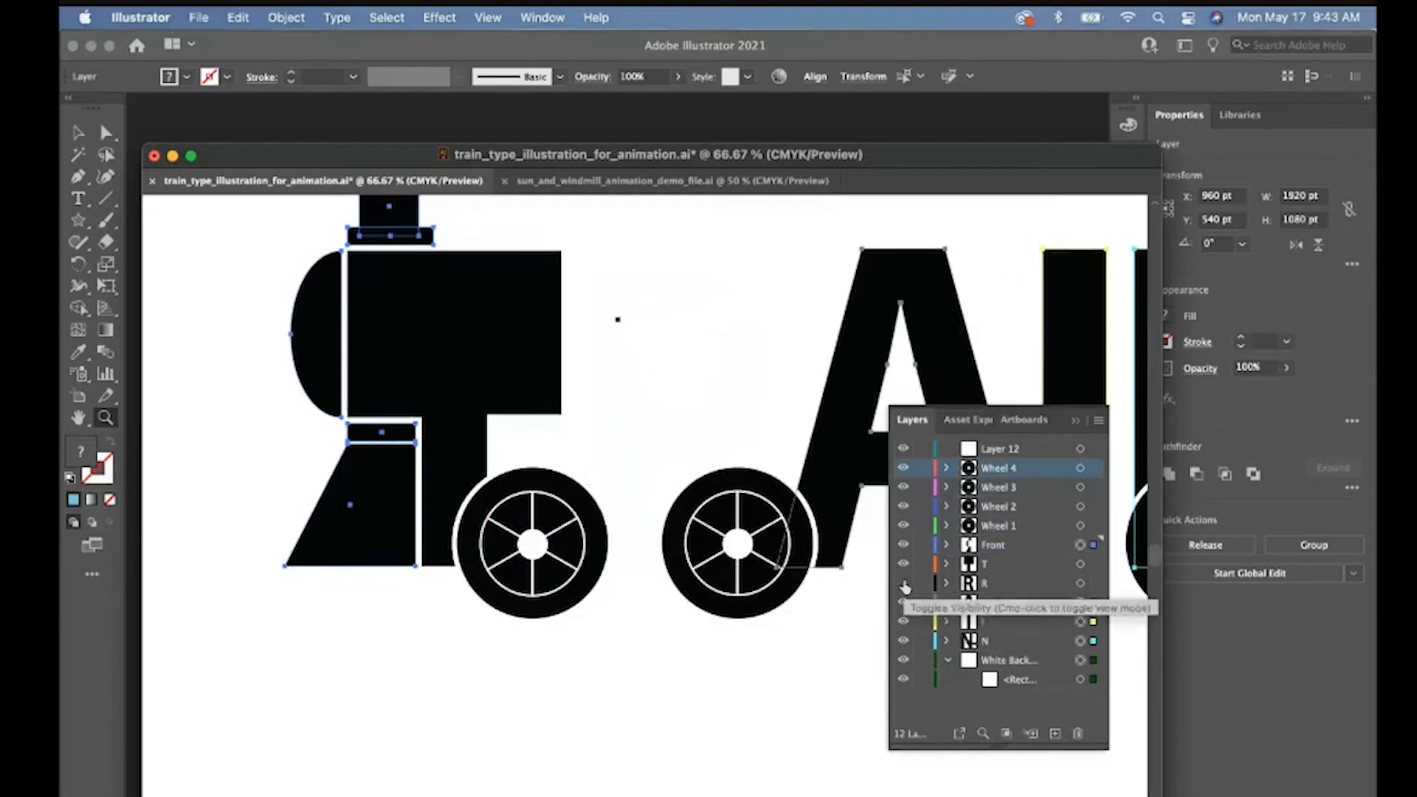
click(903, 583)
click(903, 602)
click(903, 602)
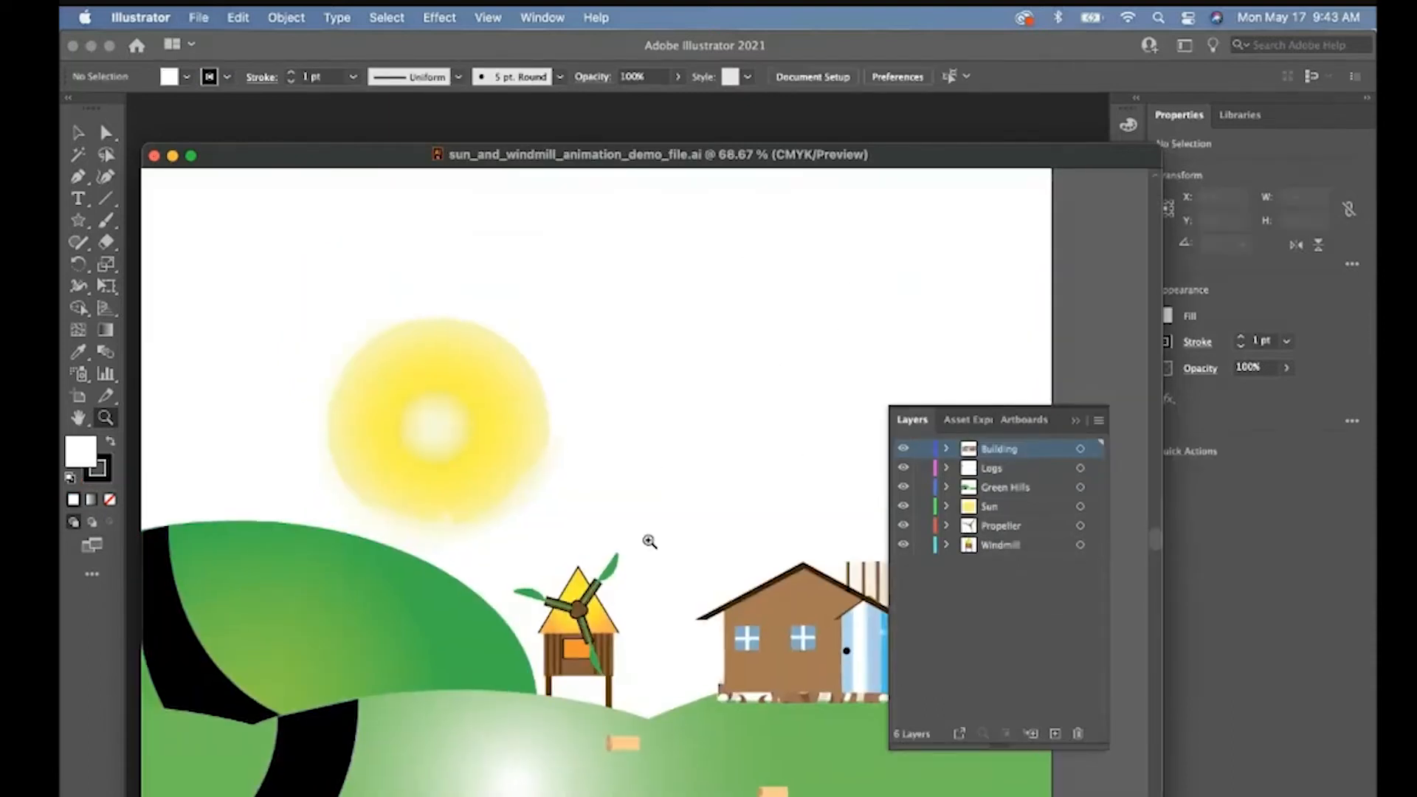
In sun_and_windmill_animation_demo_file.ai, hide and reshow the Building, Logs, Green Hills, Sun and Propeller layers to check their contents.
scroll(624, 583, down, 4)
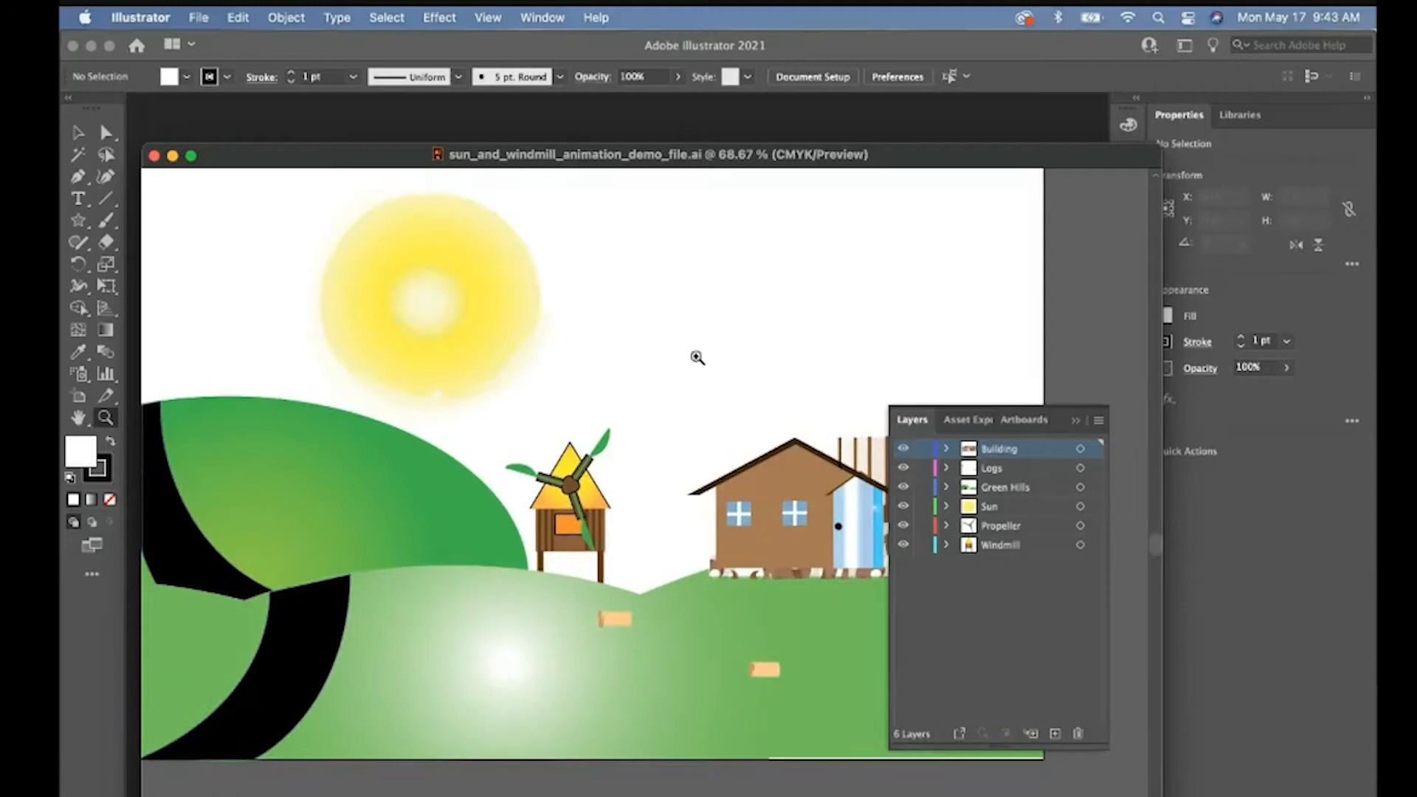
click(904, 448)
click(902, 449)
click(902, 468)
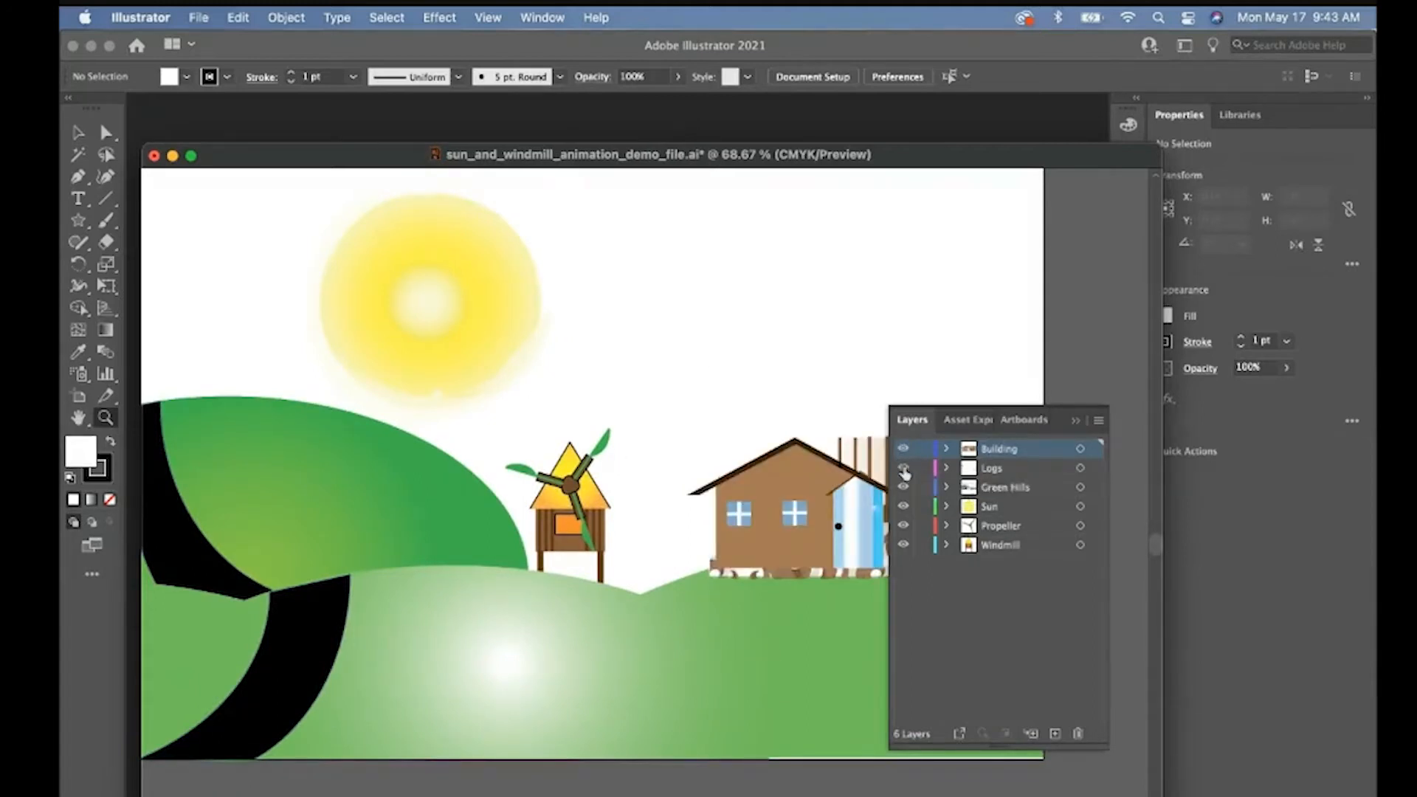
click(903, 467)
click(903, 488)
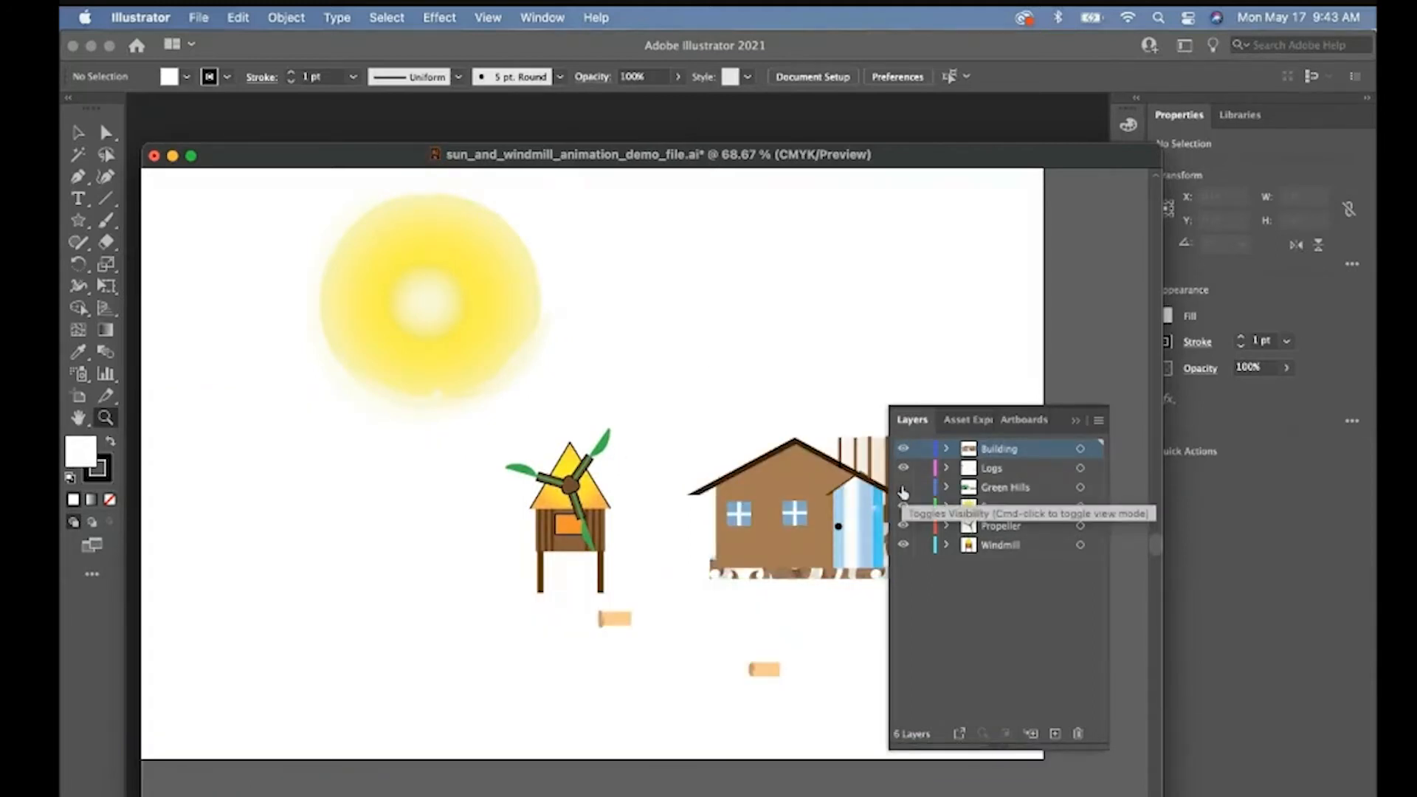
click(902, 488)
click(902, 506)
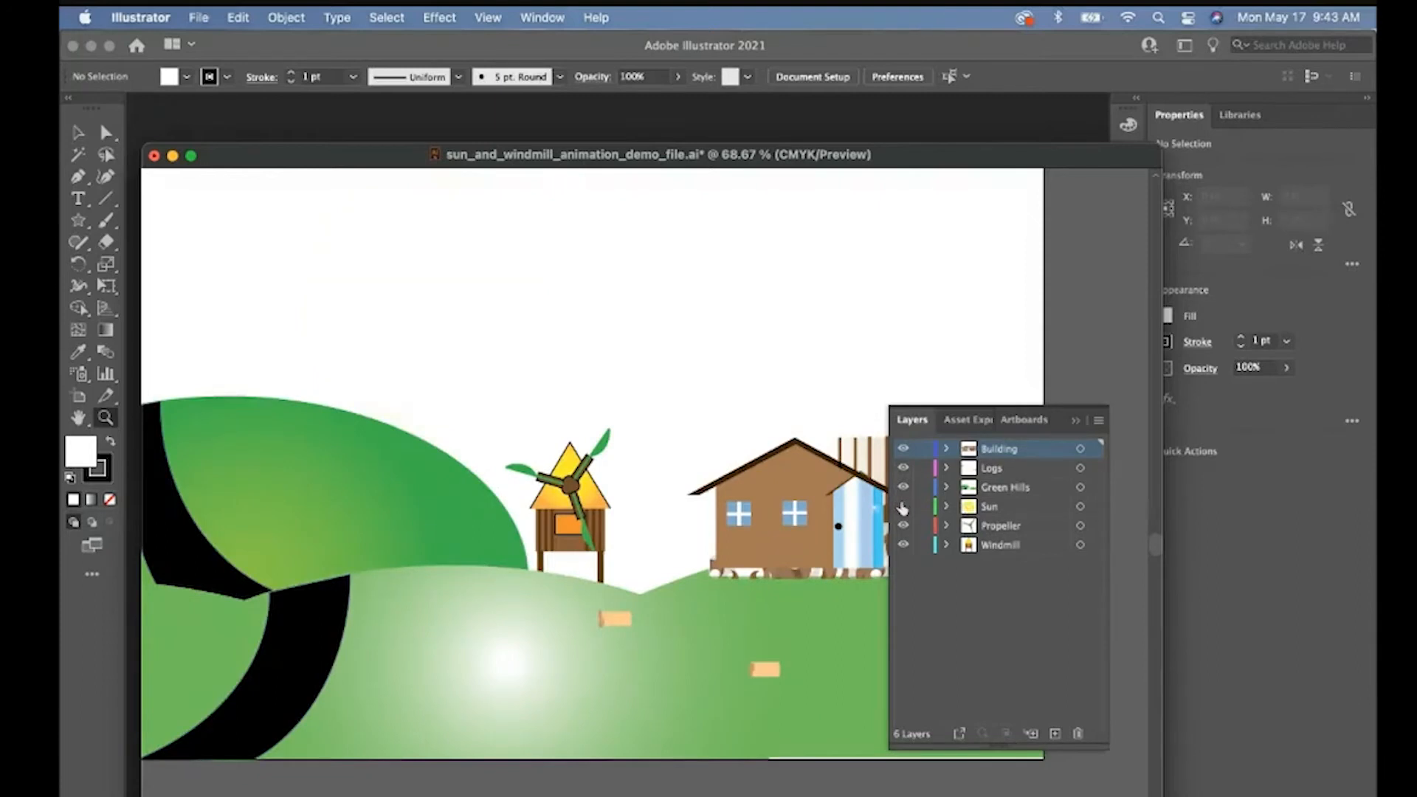
click(903, 506)
click(903, 526)
click(903, 526)
Inspect the nested groups inside the Propeller layer, collapse it, and hide and reshow the whole propeller.
click(945, 525)
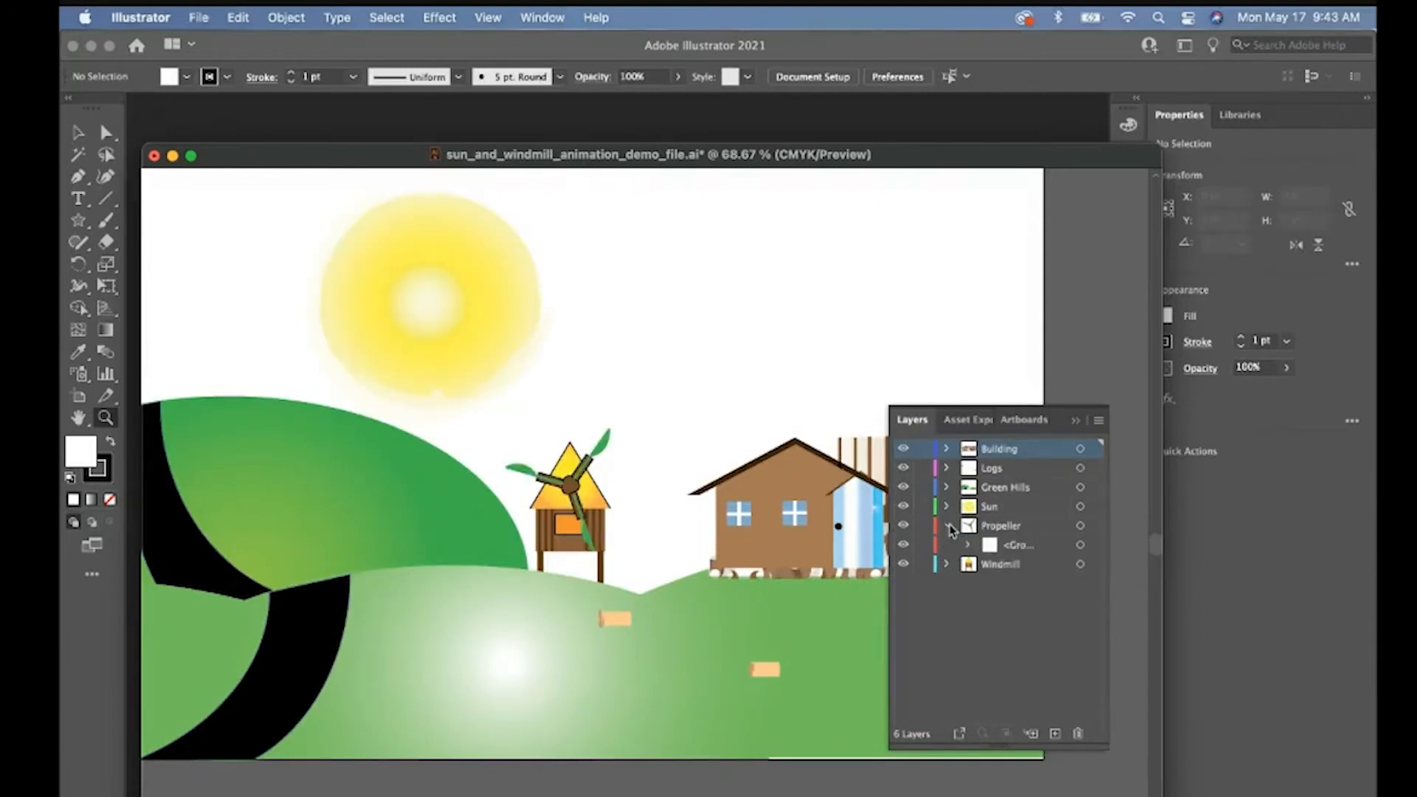
click(969, 546)
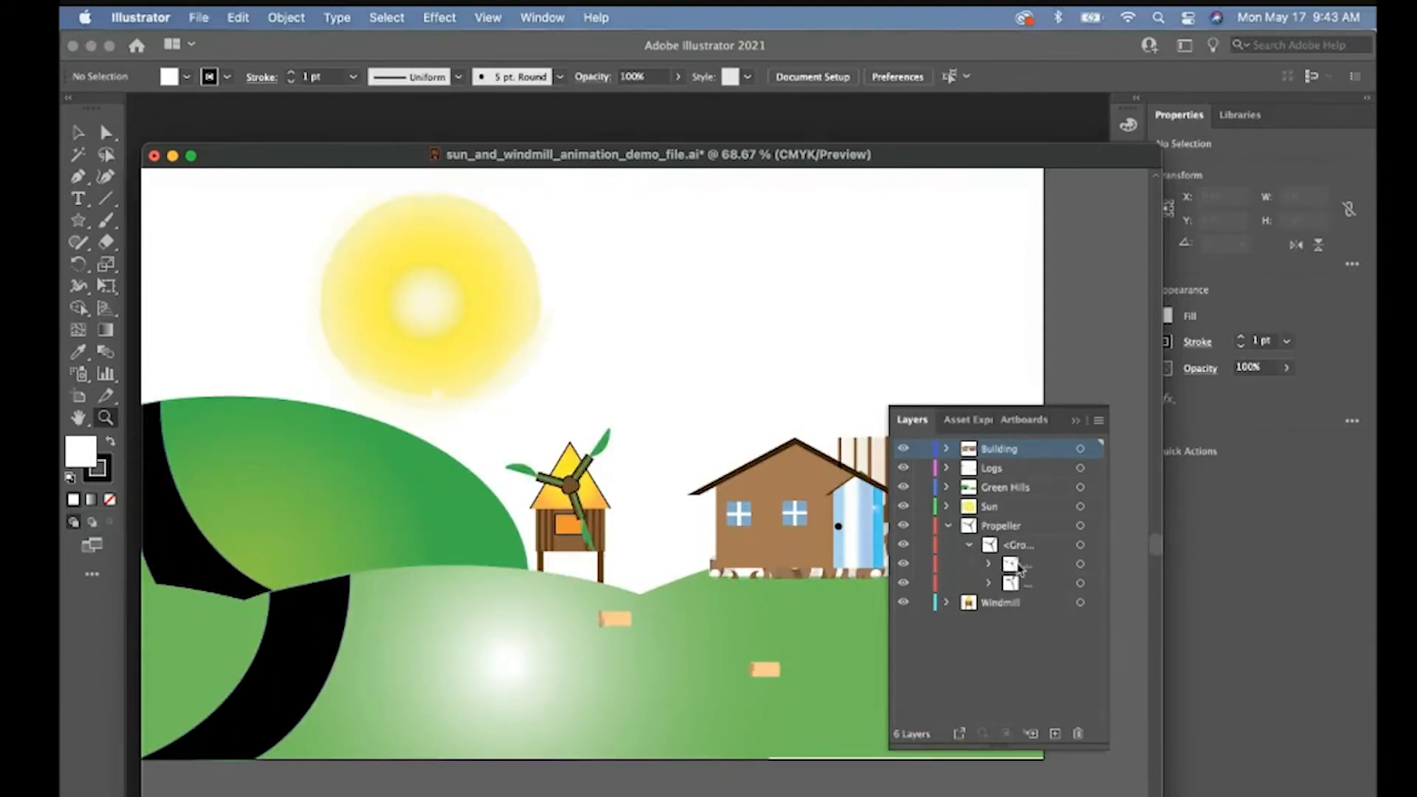
click(969, 546)
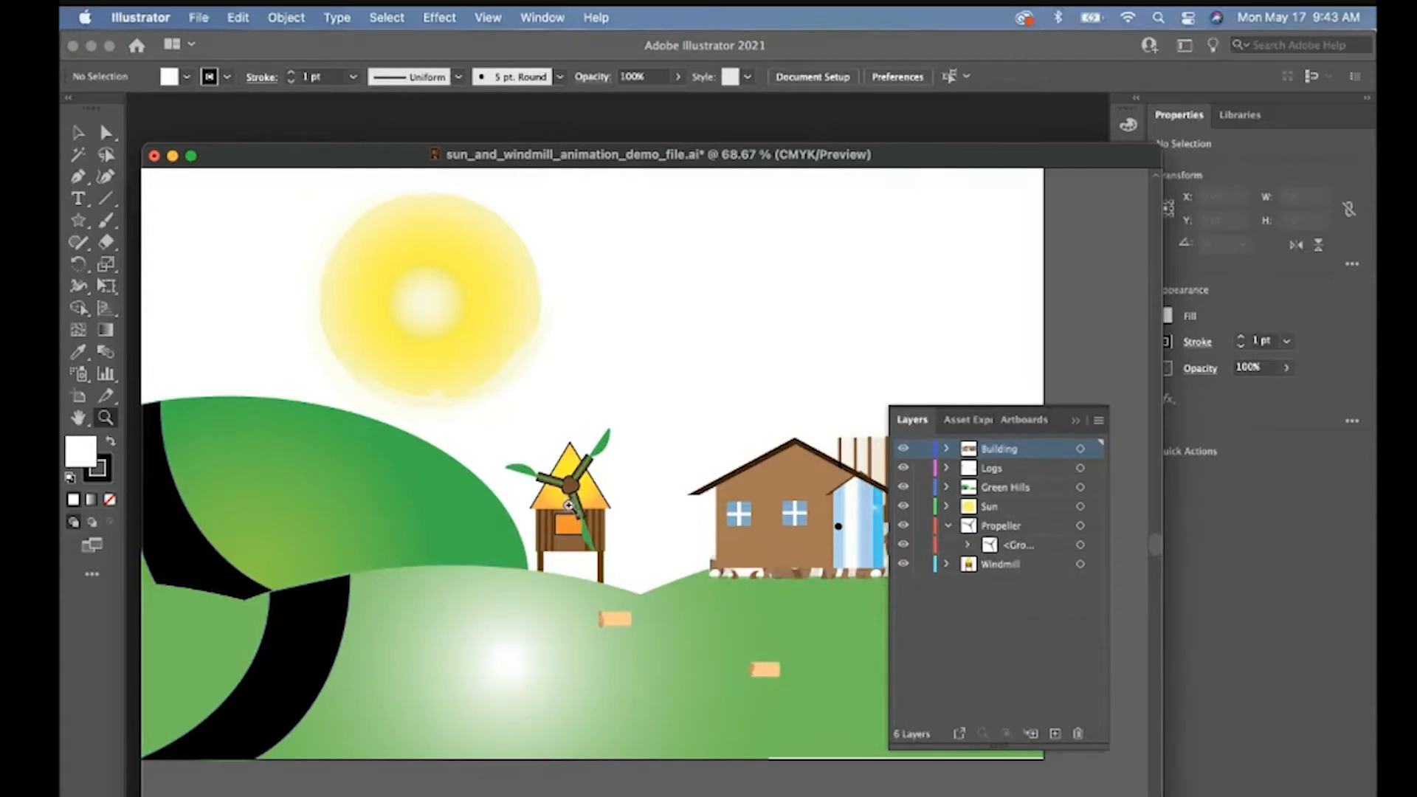
click(948, 525)
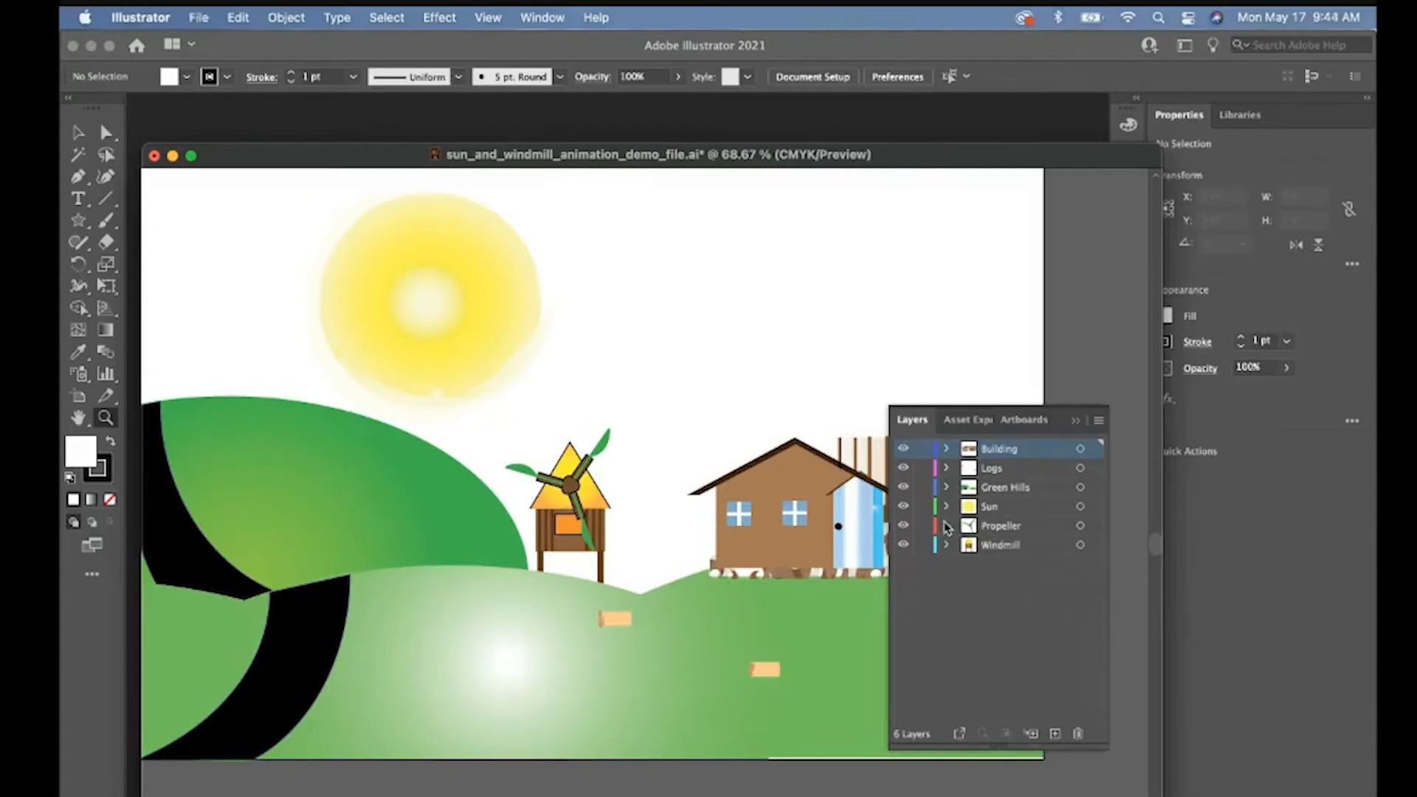
click(989, 531)
click(902, 525)
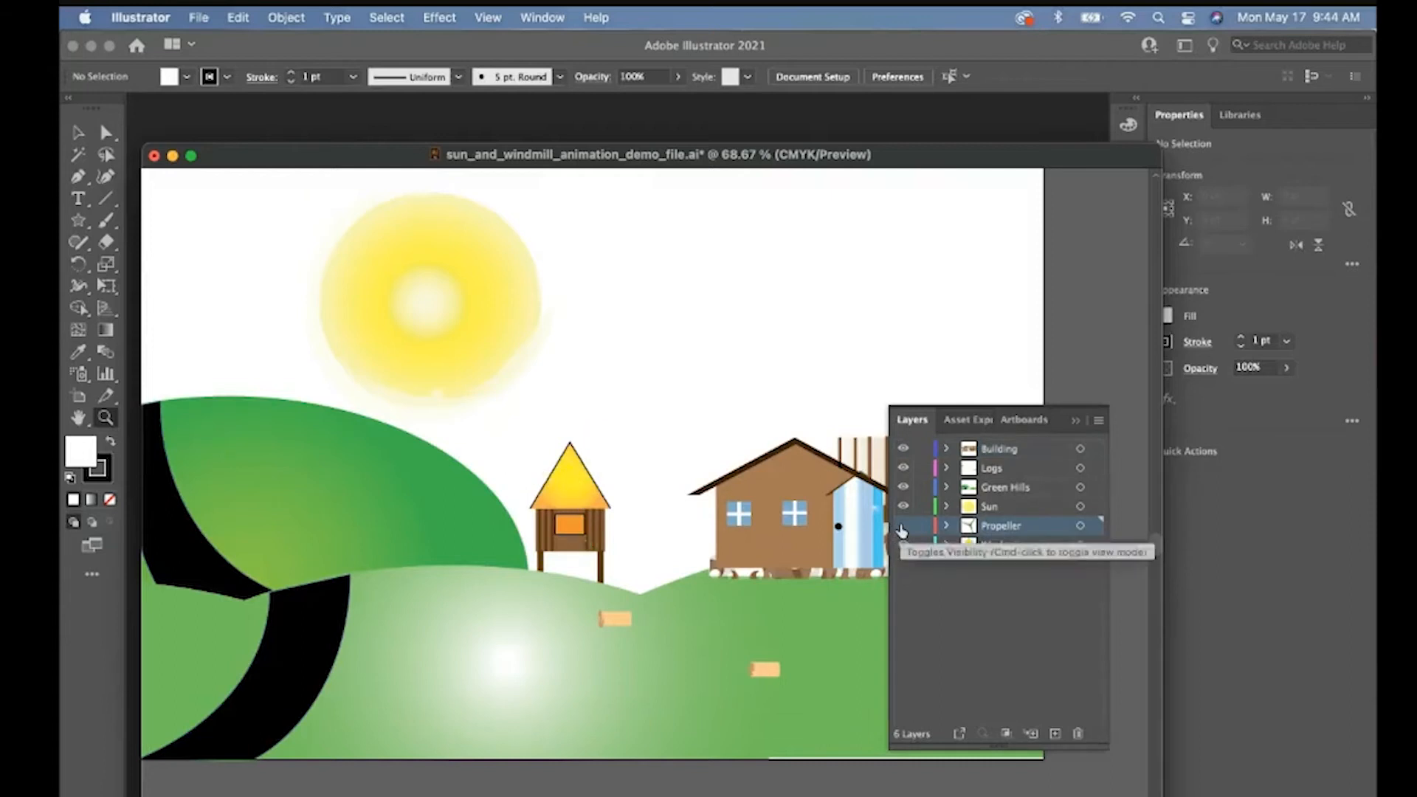
click(902, 525)
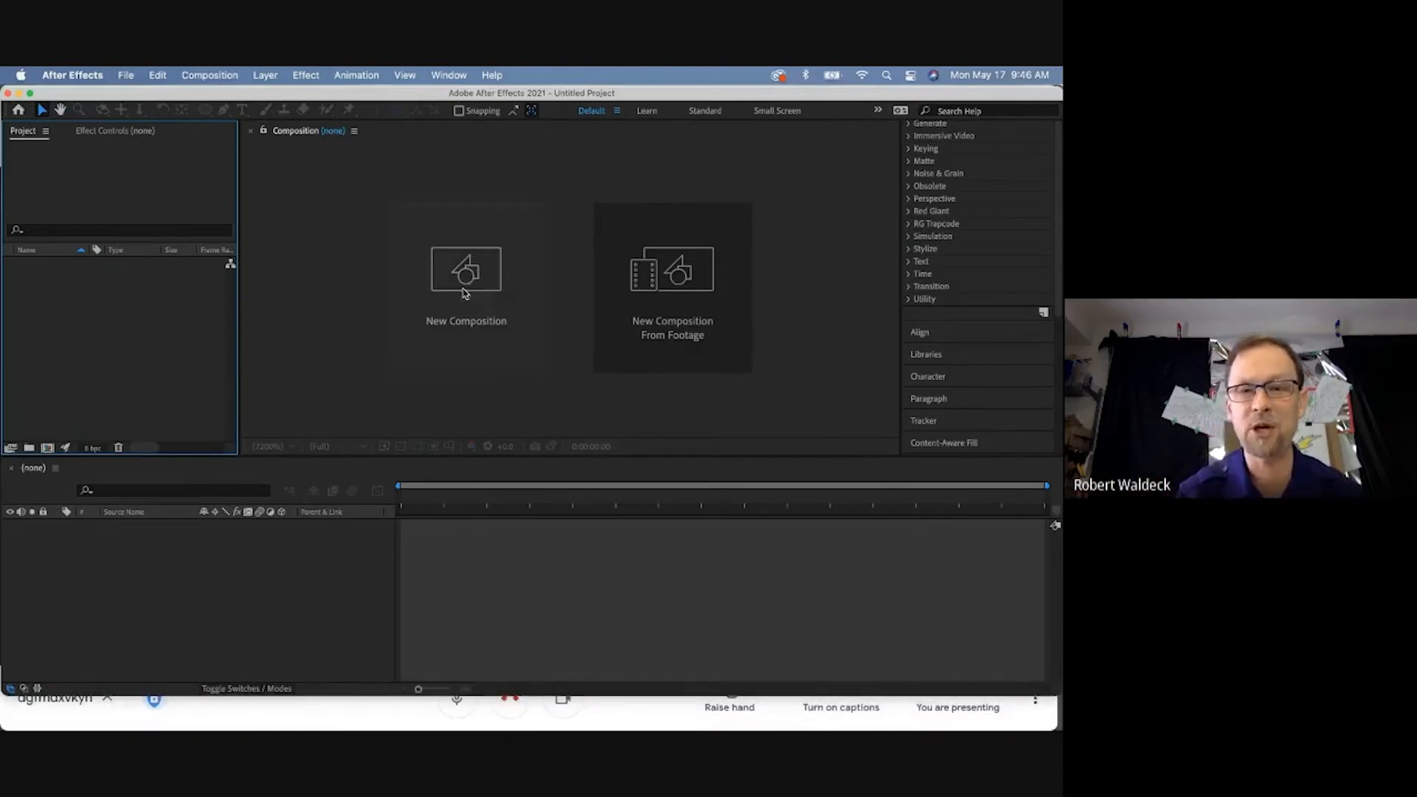
In After Effects, create a composition with the HDTV 1080 29.97 preset at 1920 x 1080 px and rename it Landscape.
click(457, 283)
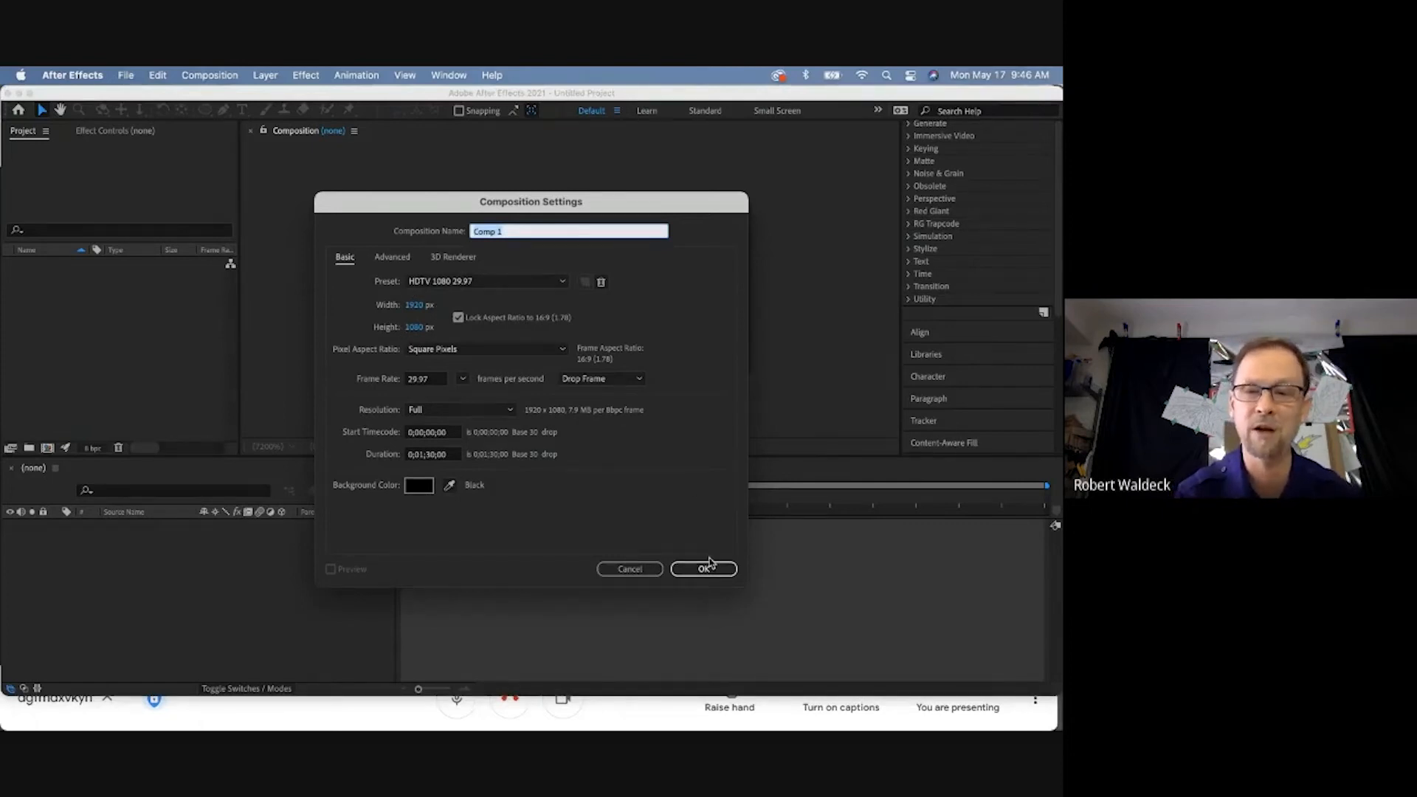
click(707, 566)
right_click(50, 270)
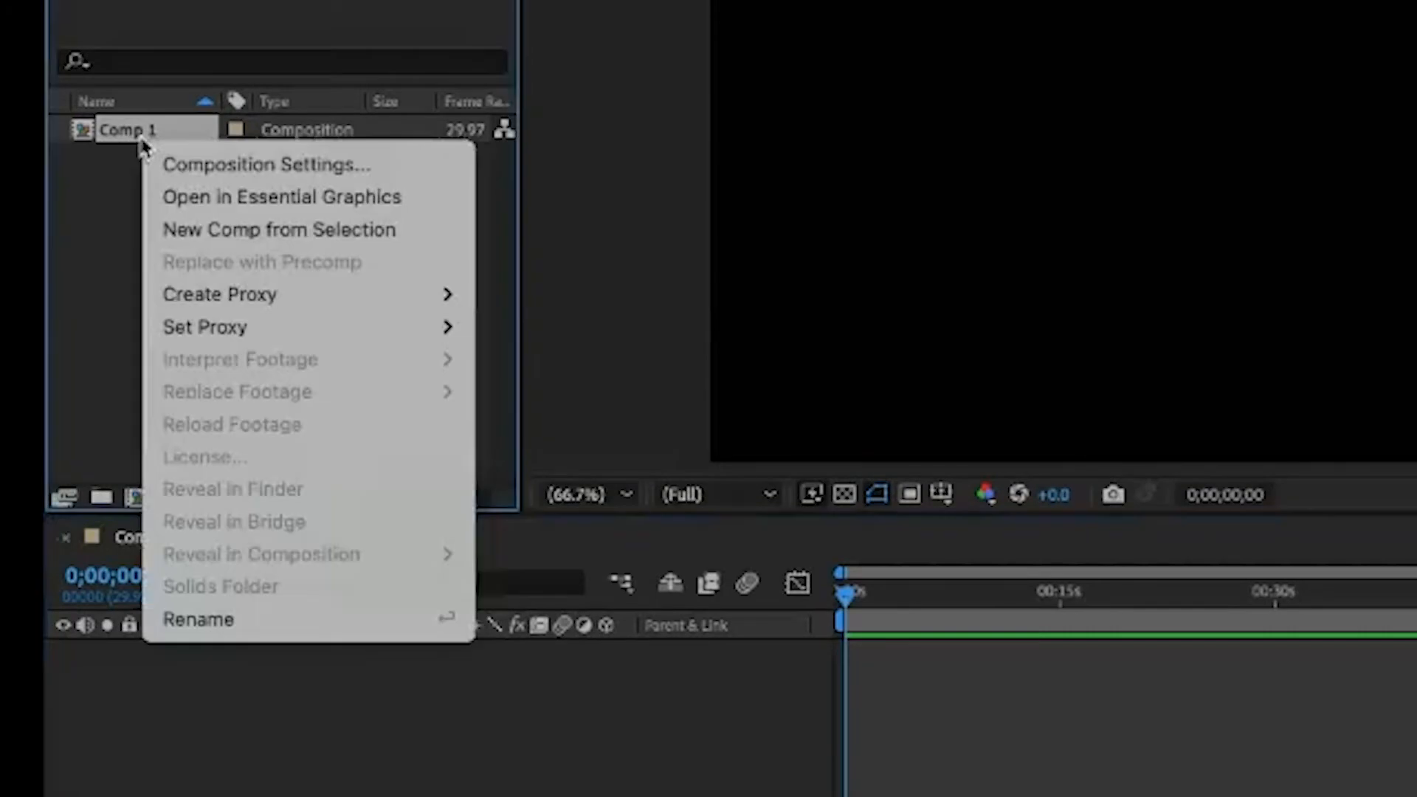
click(208, 629)
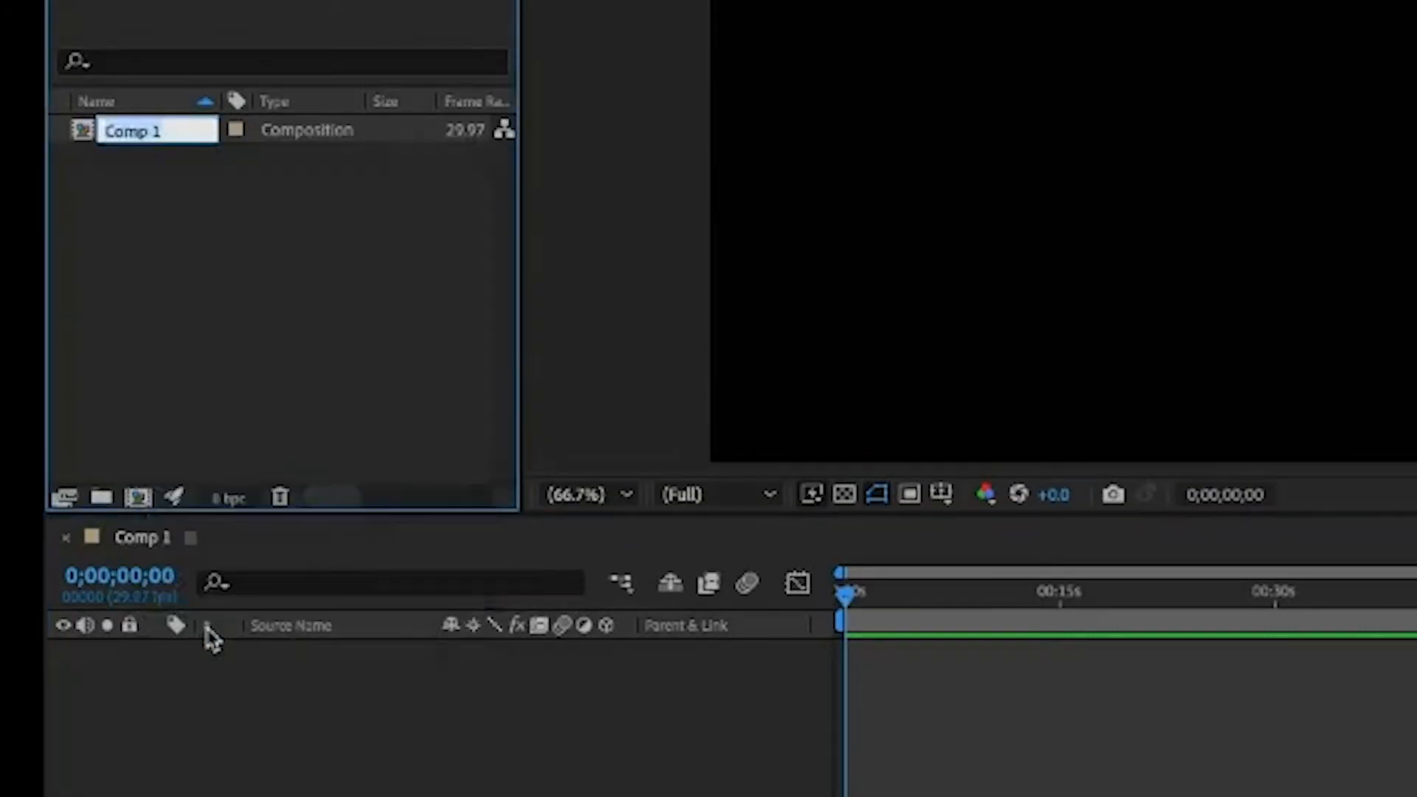
text(Landscape)
key(Return)
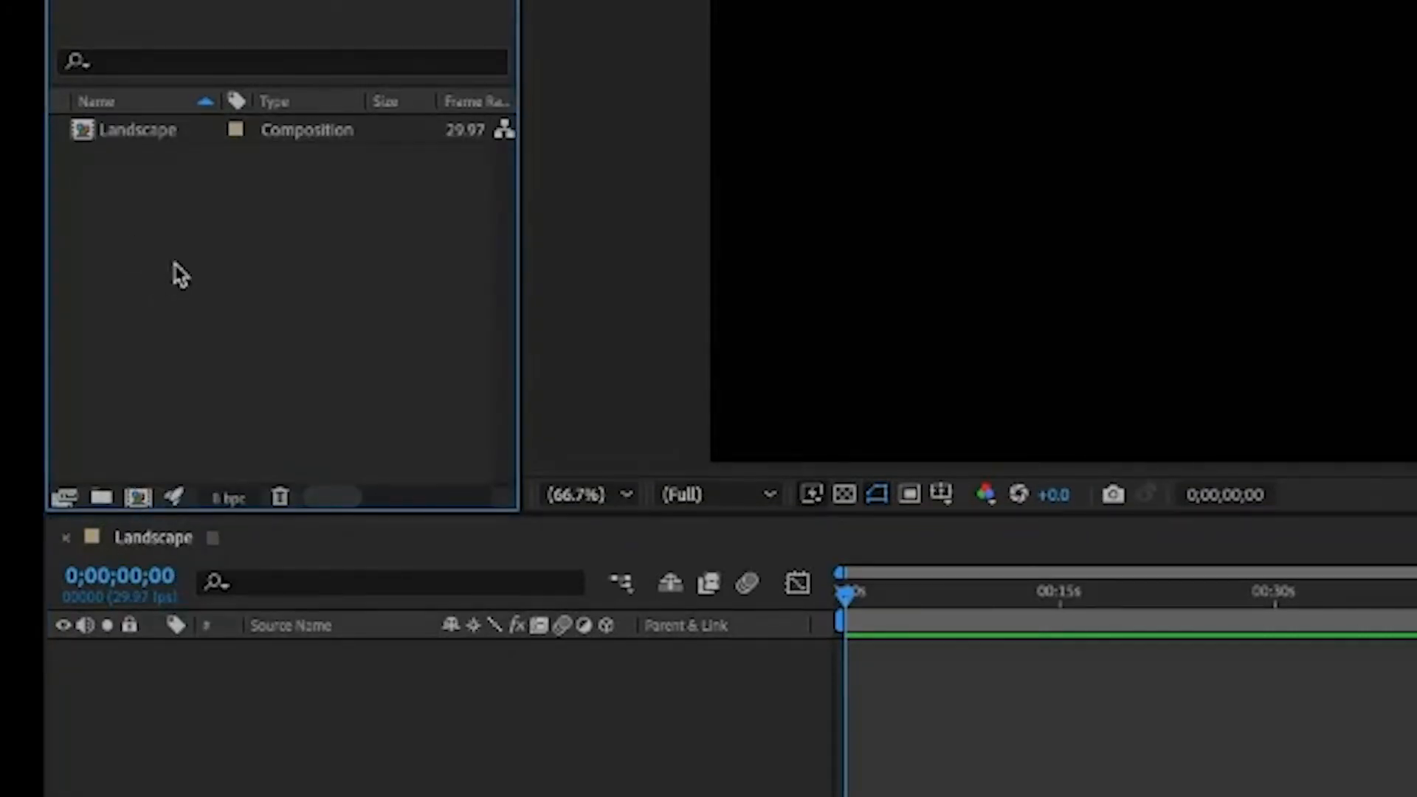
Import sun_and_windmill_animation_demo_file.ai as Composition - Retain Layer Sizes with Create Composition enabled.
right_click(175, 266)
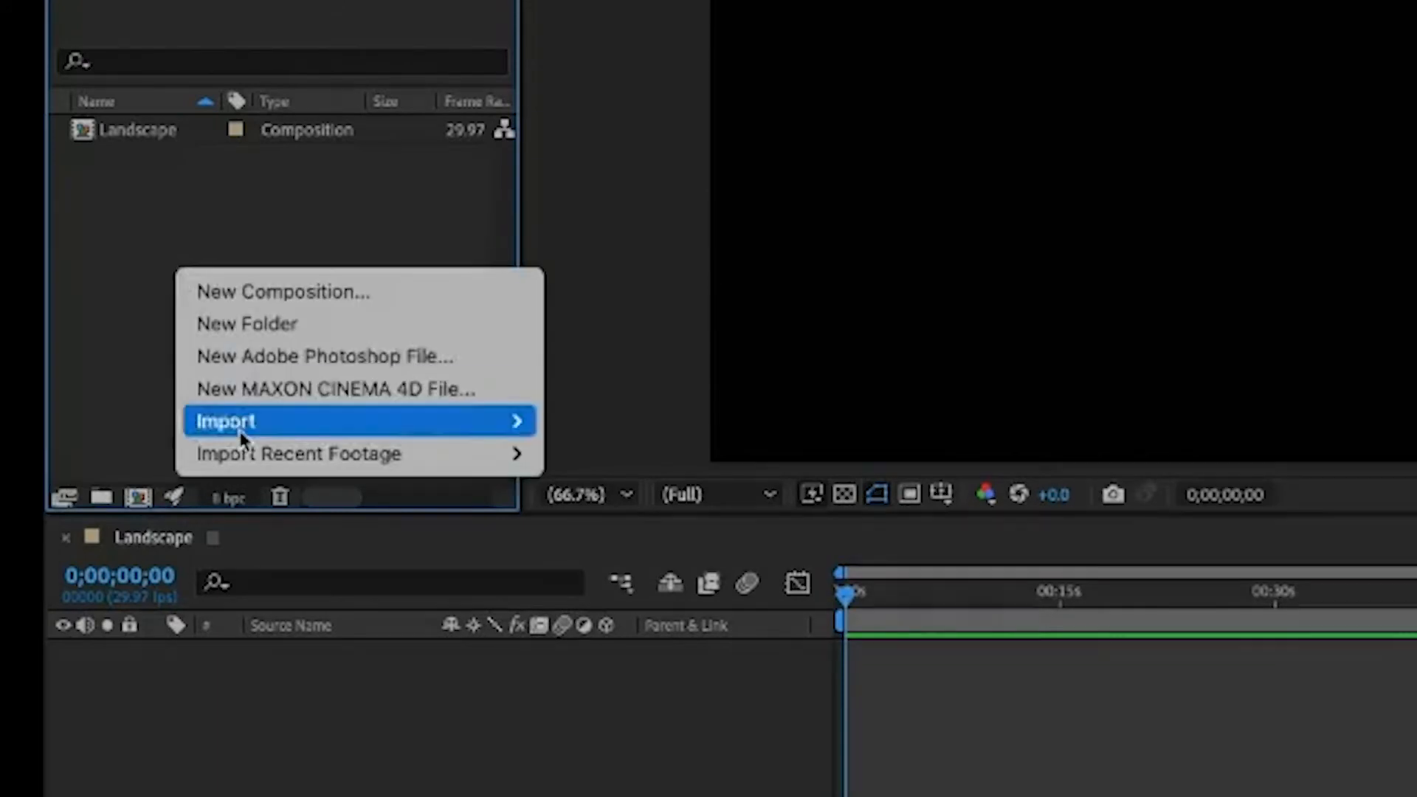
mouse_move(238, 425)
click(562, 427)
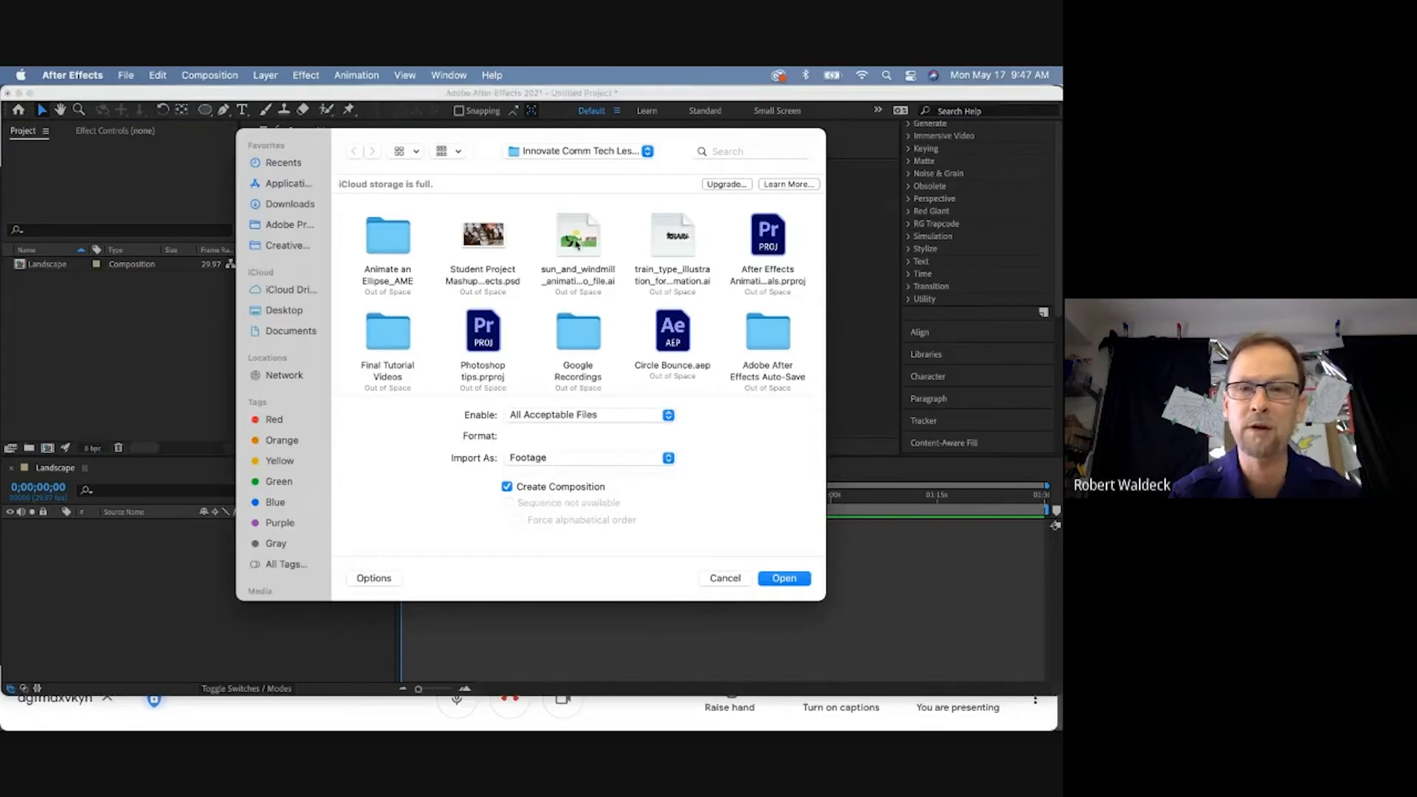
click(567, 249)
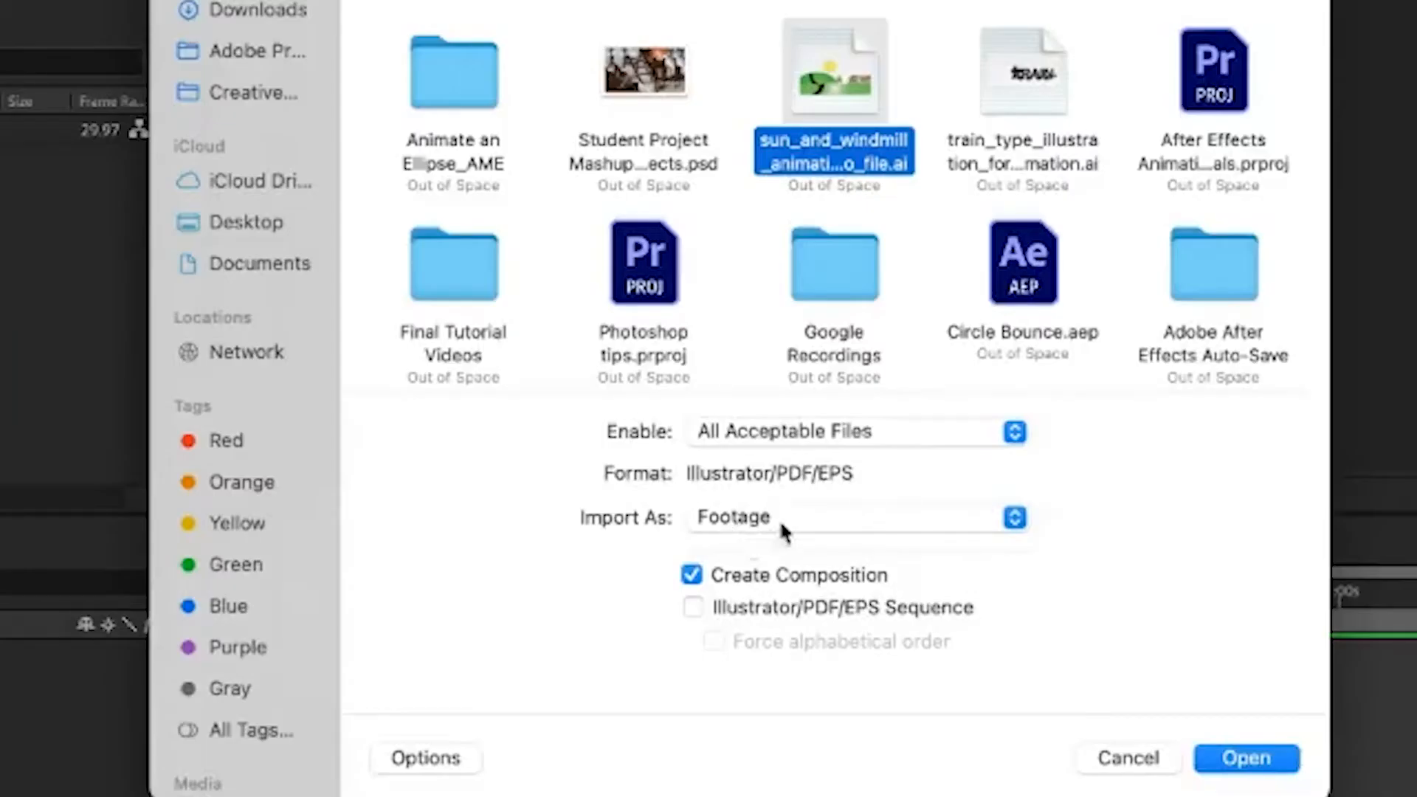
click(784, 526)
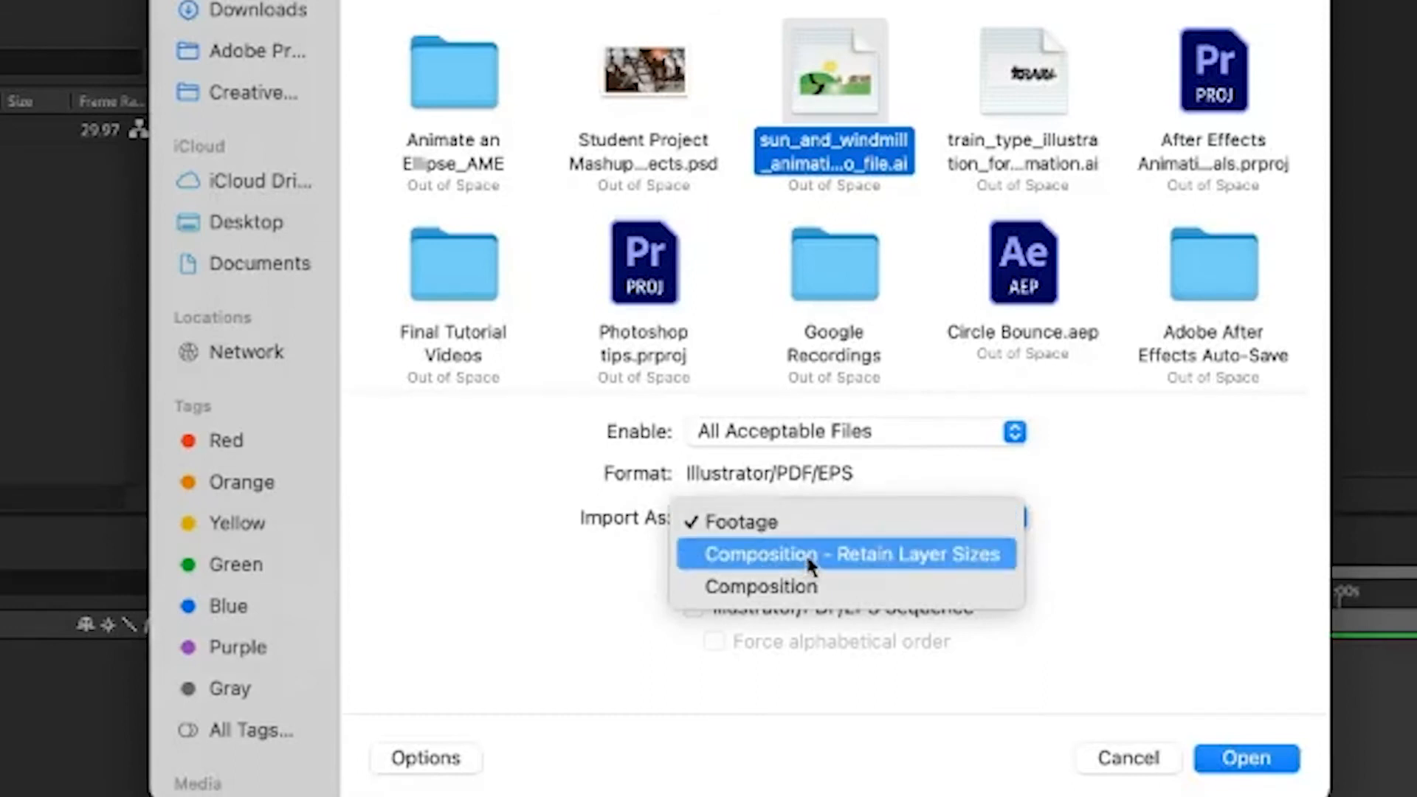
click(933, 552)
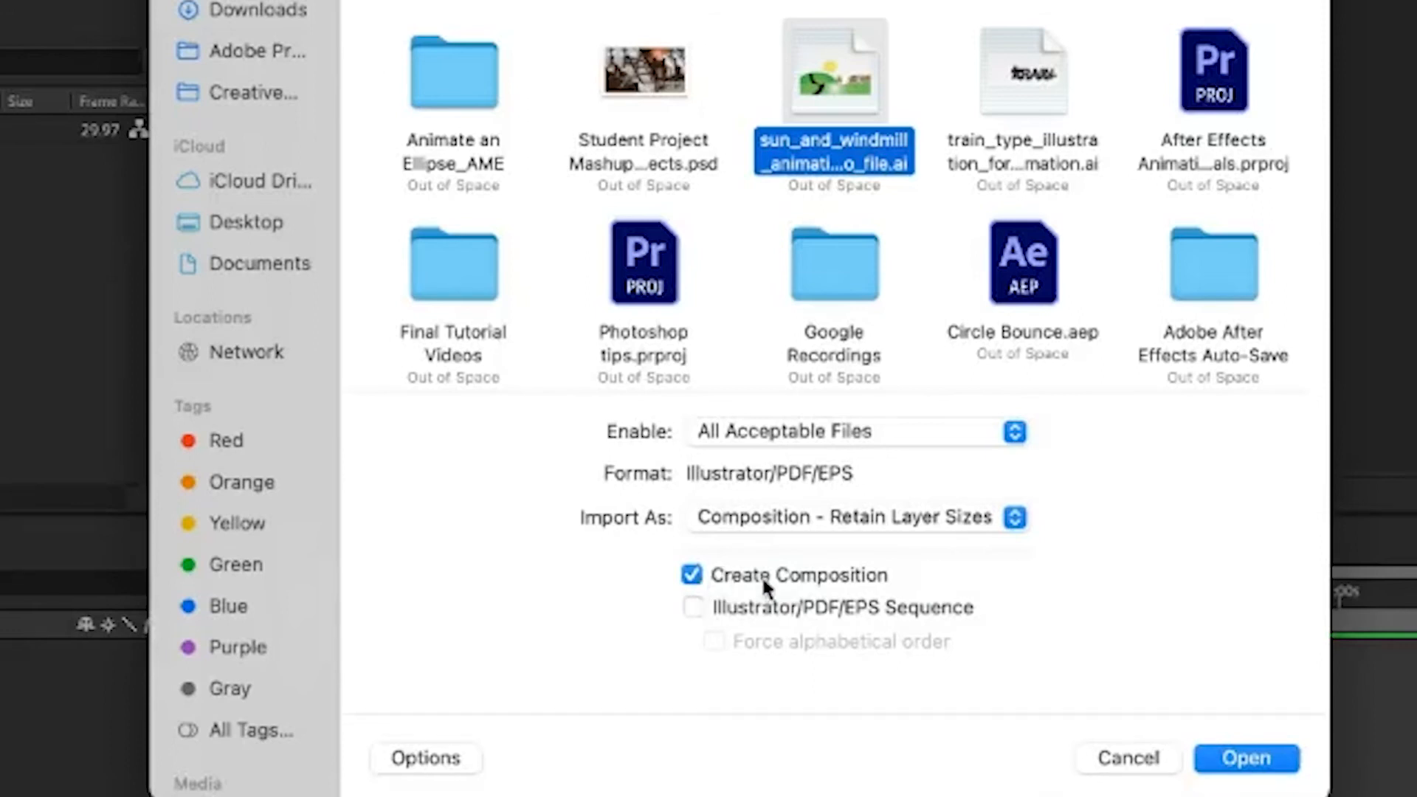
click(1240, 759)
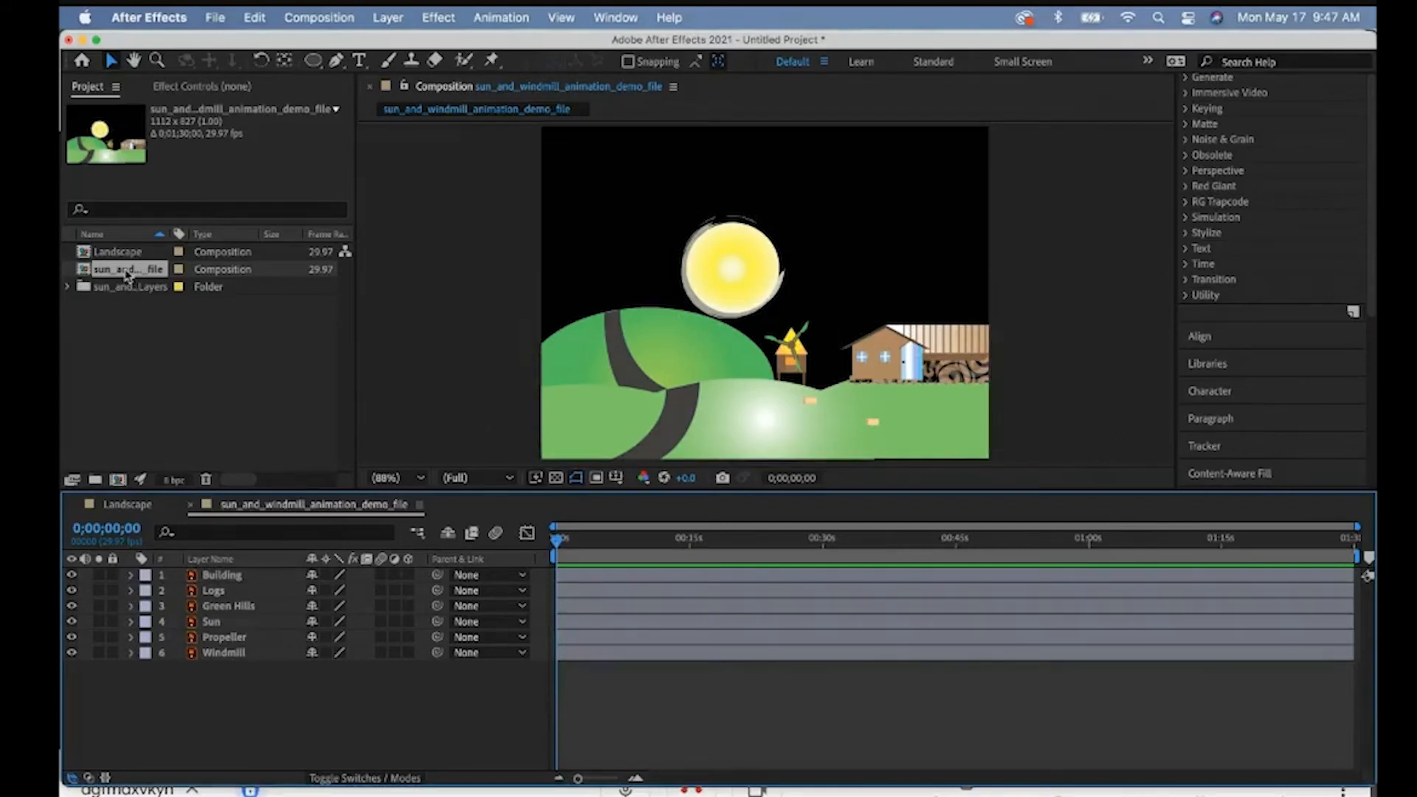
Hide and reshow the Building layer in the imported composition, and compare that composition with the Landscape composition.
click(72, 575)
click(72, 576)
click(131, 506)
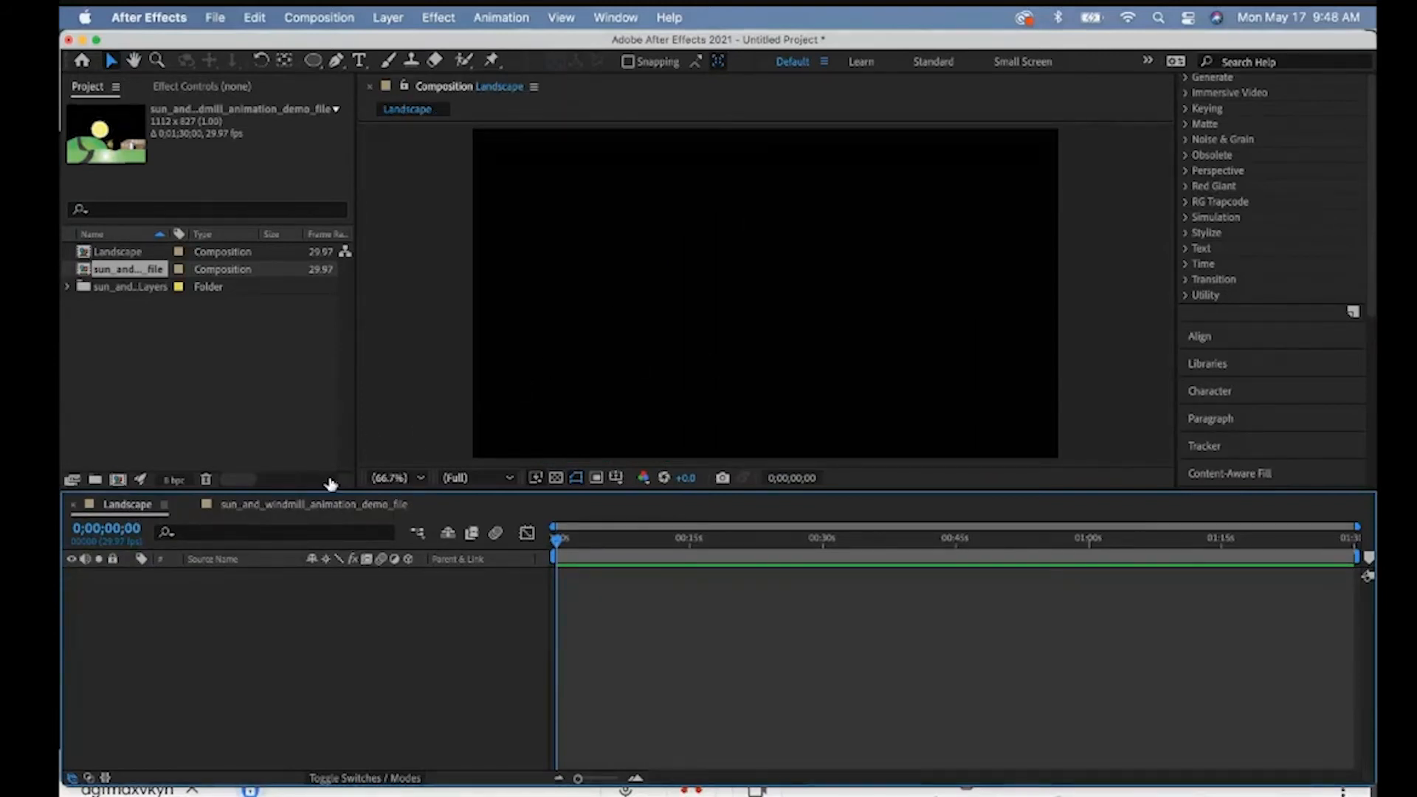
click(284, 508)
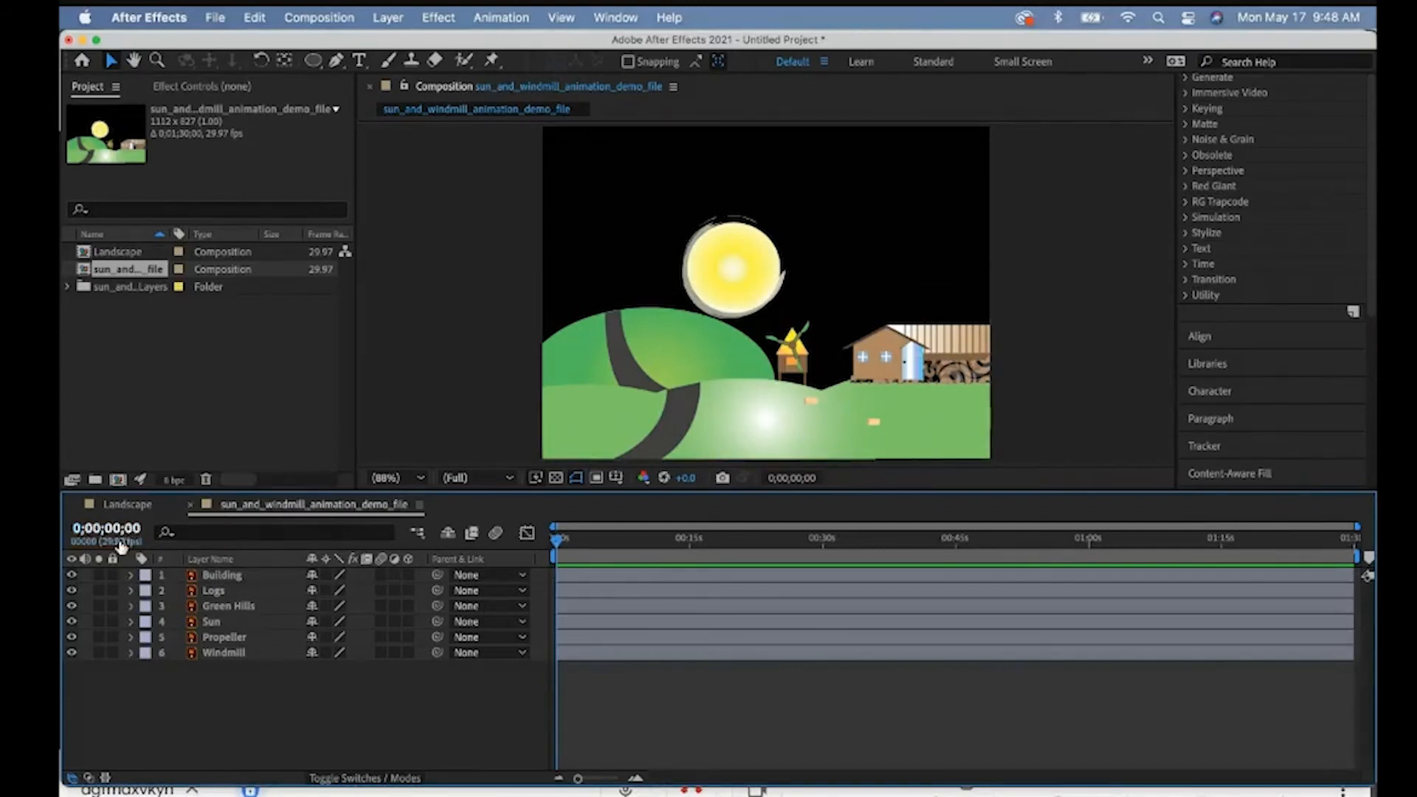
click(128, 508)
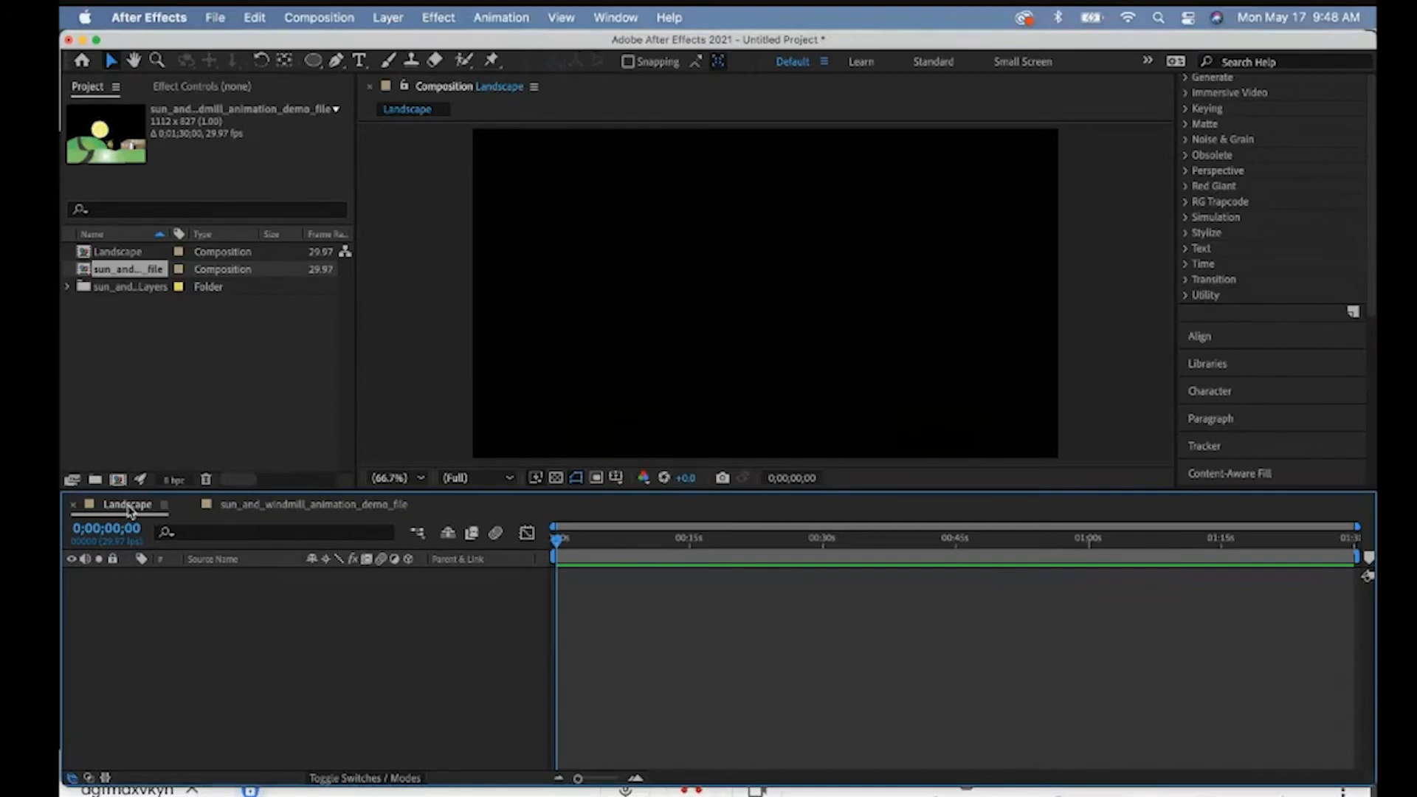
Expand the imported layers folder and add all six vector files, from Building to Windmill, to the Landscape composition.
click(68, 287)
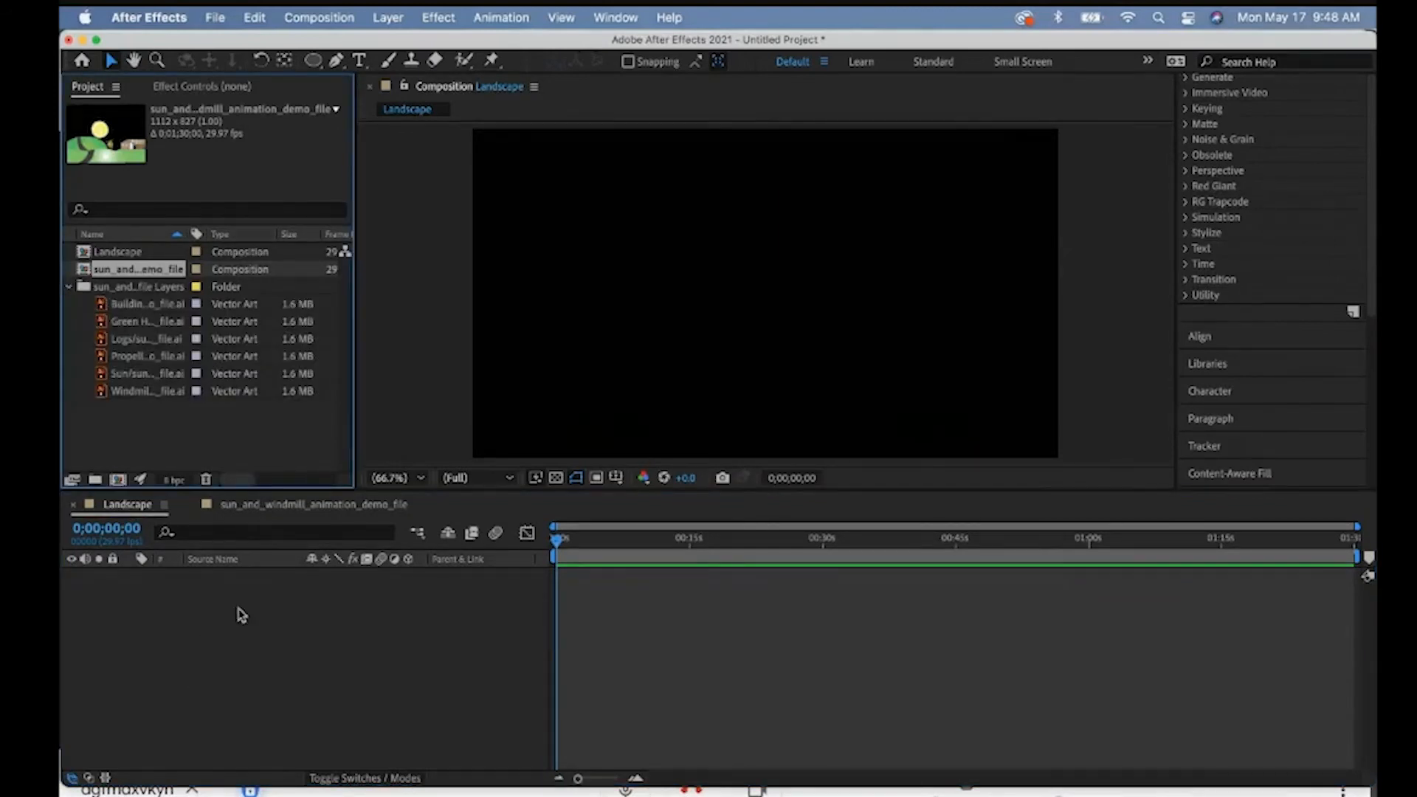
click(128, 305)
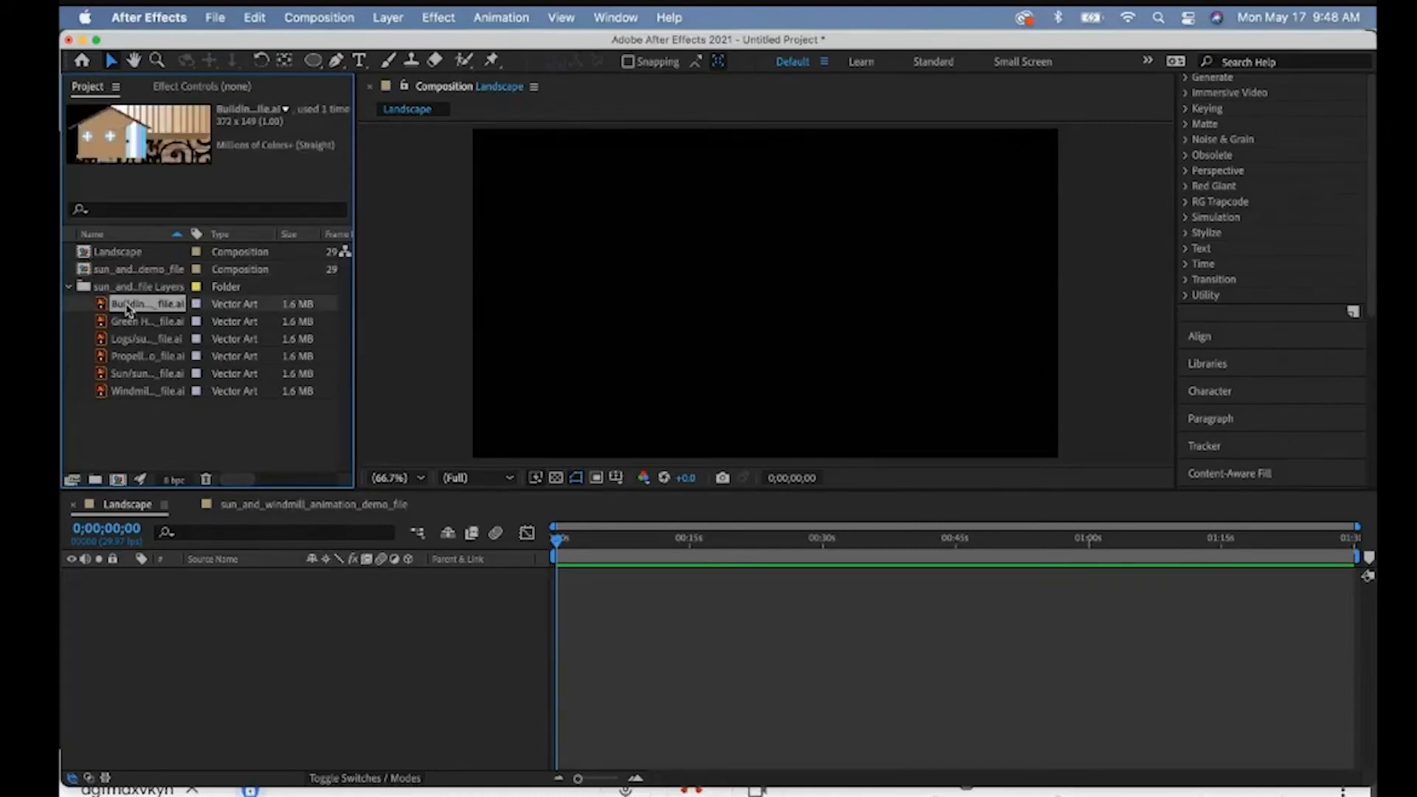
shift+click(122, 392)
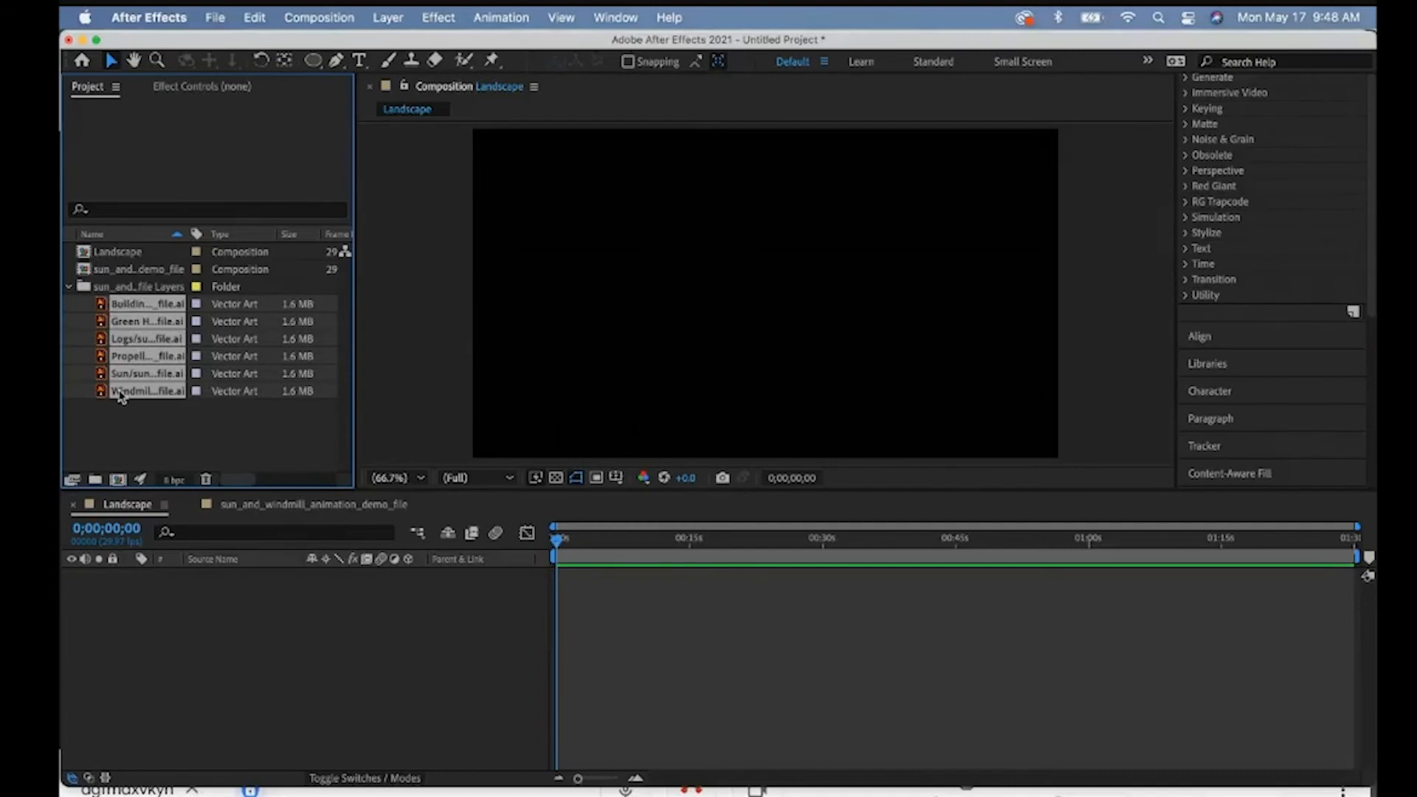
drag(127, 400, 155, 601)
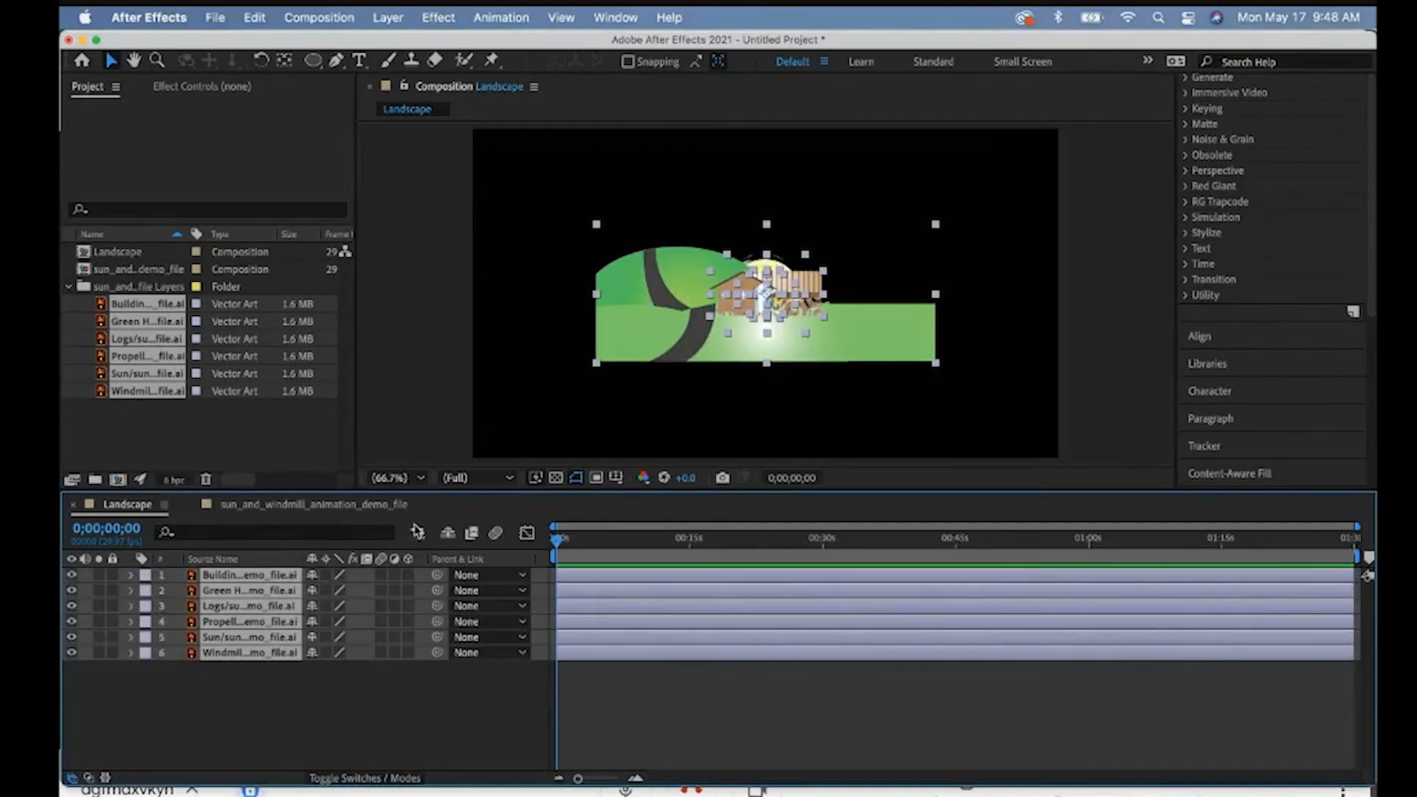
click(243, 700)
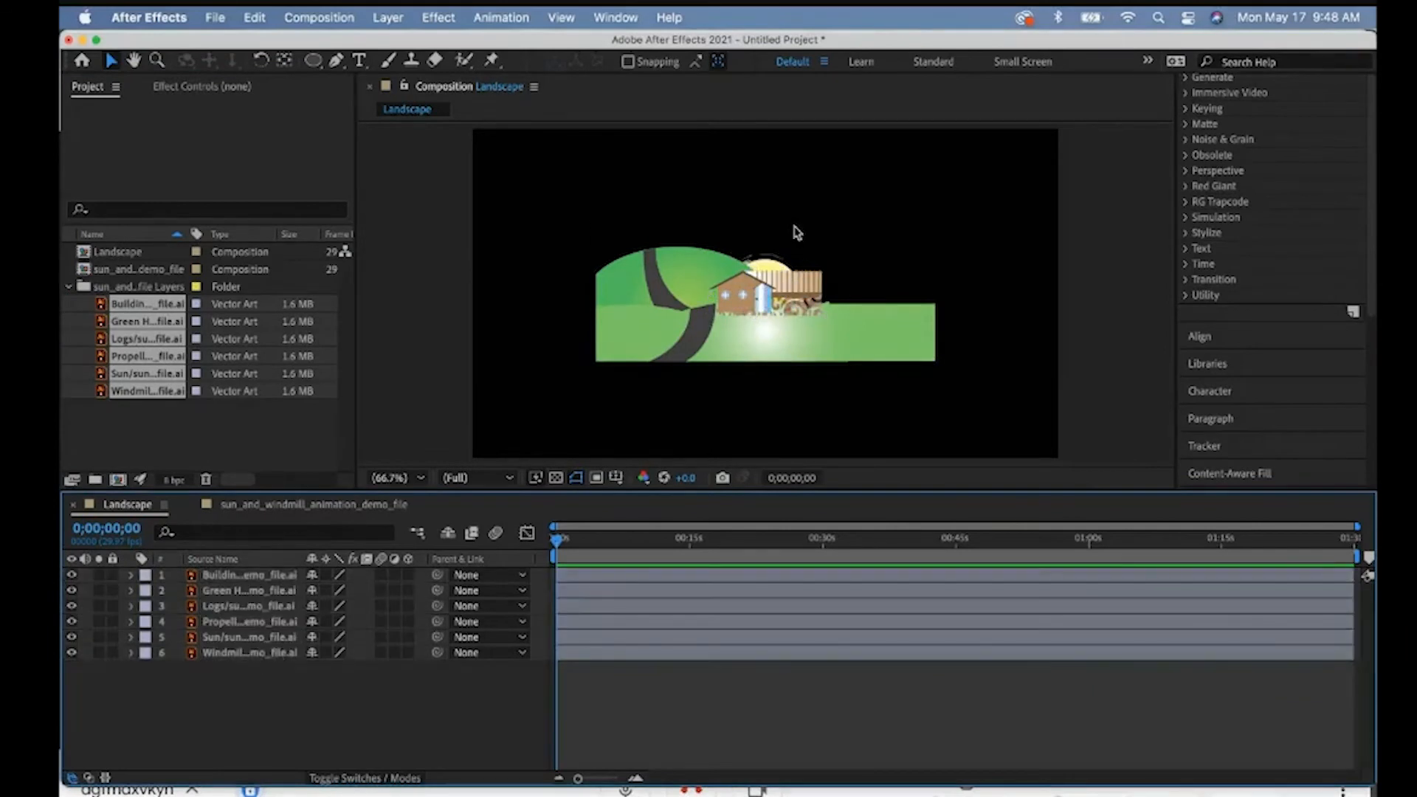
Scale all six layers in the Landscape composition together to 242%.
click(236, 654)
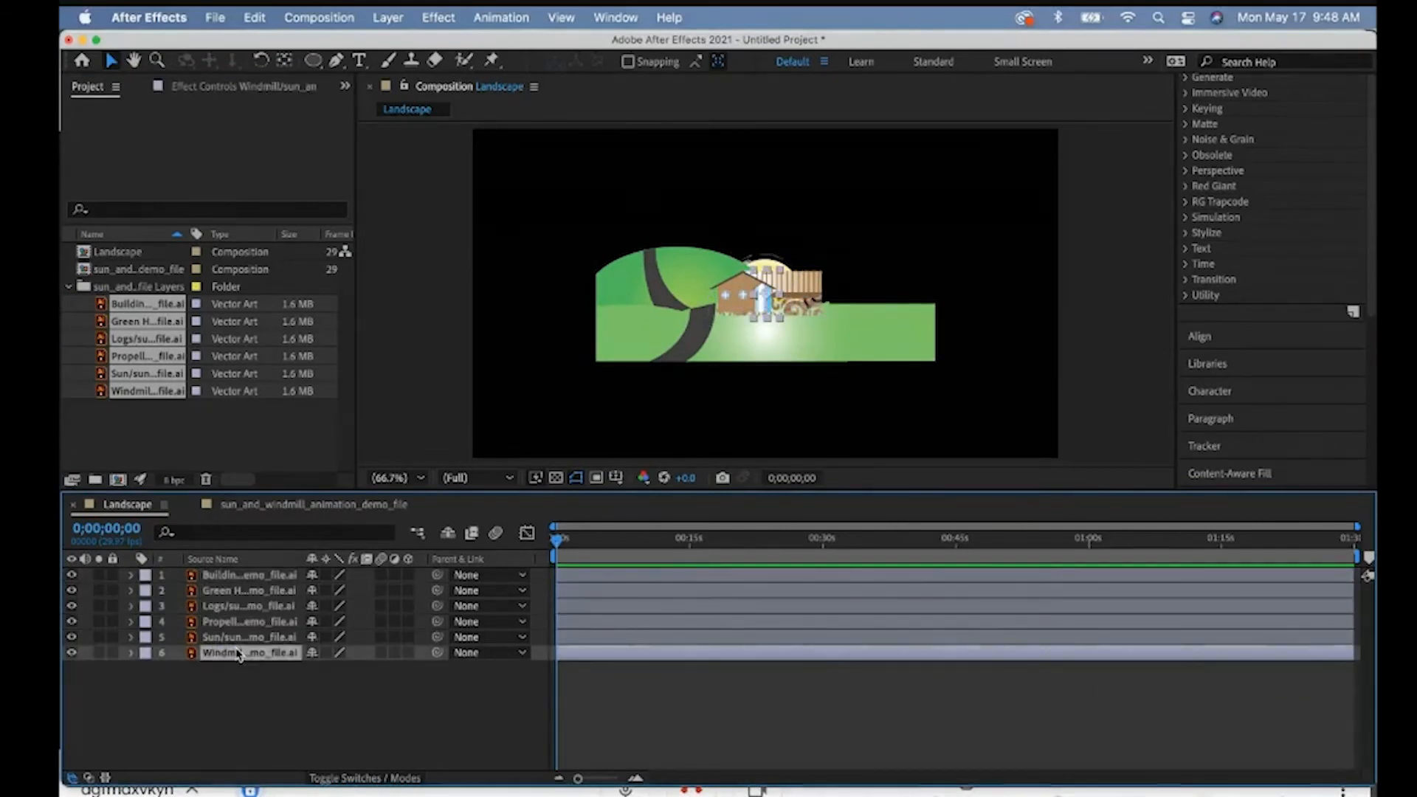
shift+click(233, 636)
shift+click(232, 622)
shift+click(244, 575)
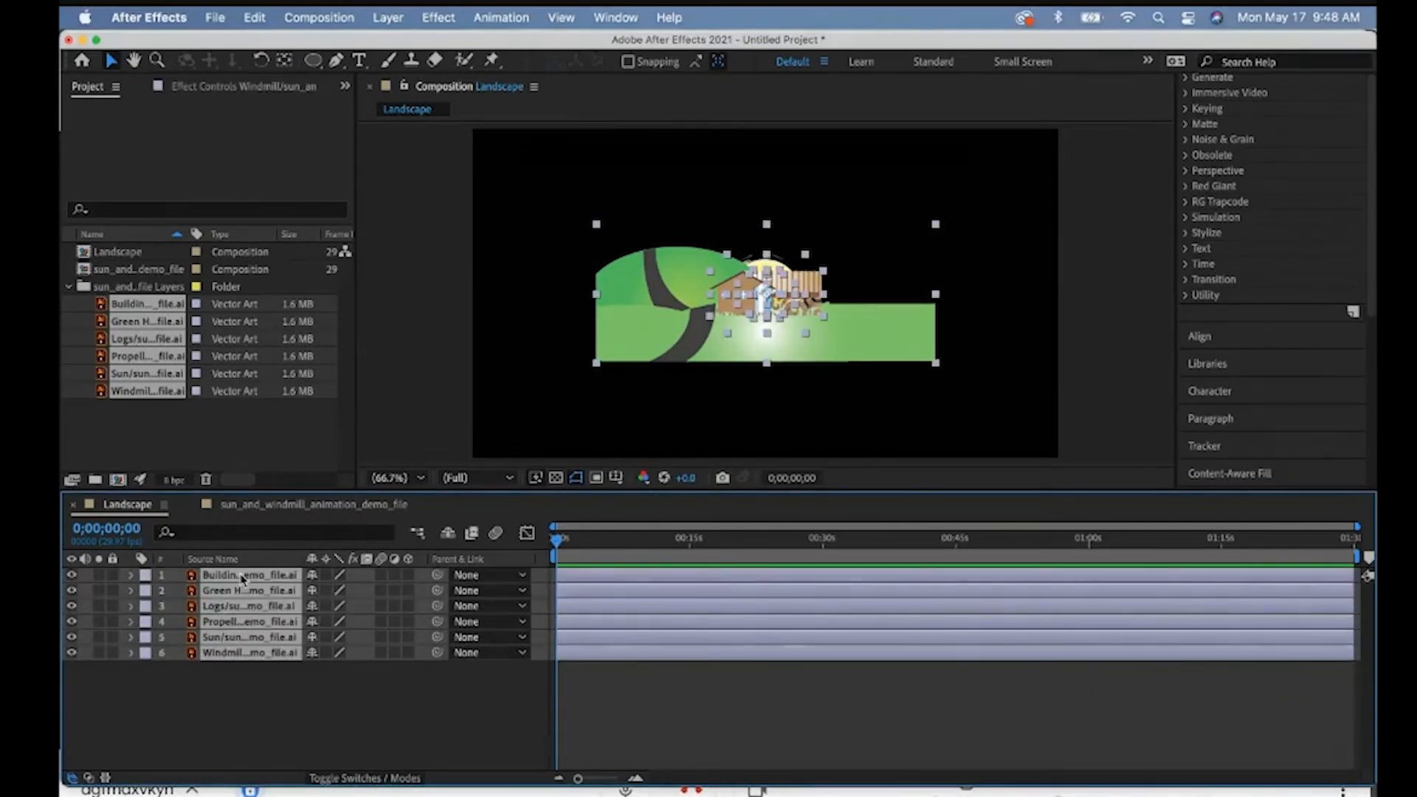
key(s)
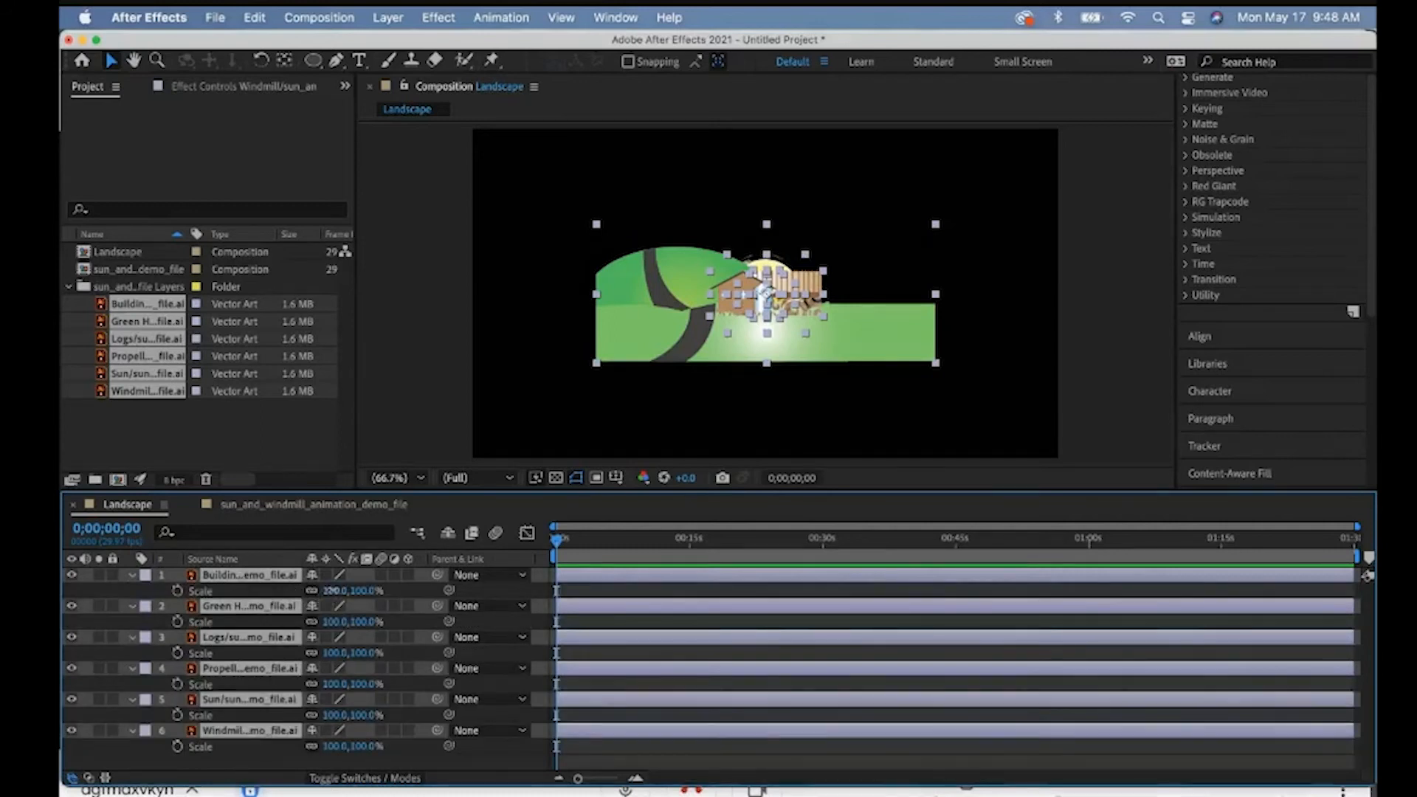
drag(332, 590, 454, 569)
mouse_move(457, 569)
mouse_down()
mouse_move(372, 574)
mouse_move(443, 570)
mouse_up()
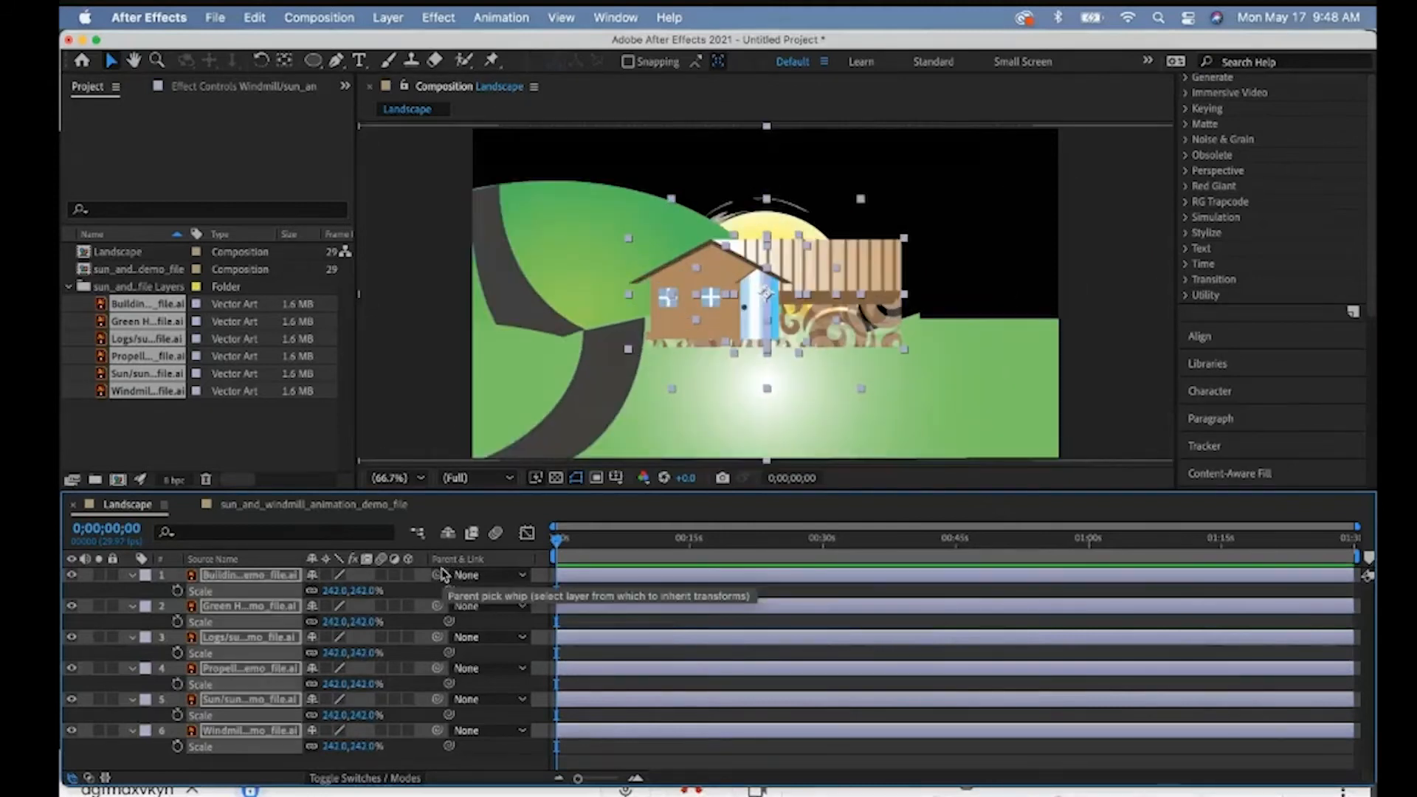
click(136, 577)
Open the sun_and_windmill_animation_demo_file composition, set its magnification to Fit and its preview resolution to Half.
click(251, 510)
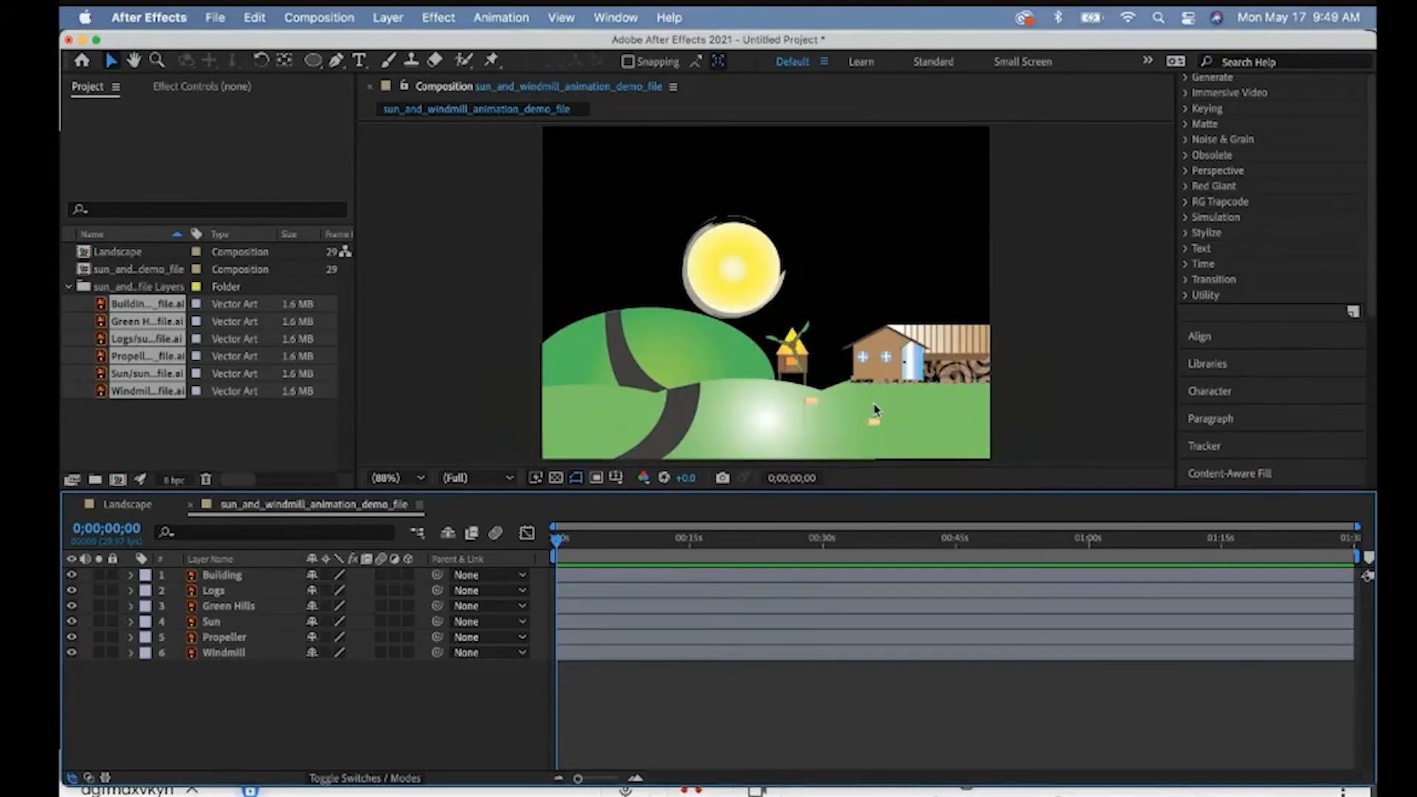
click(397, 478)
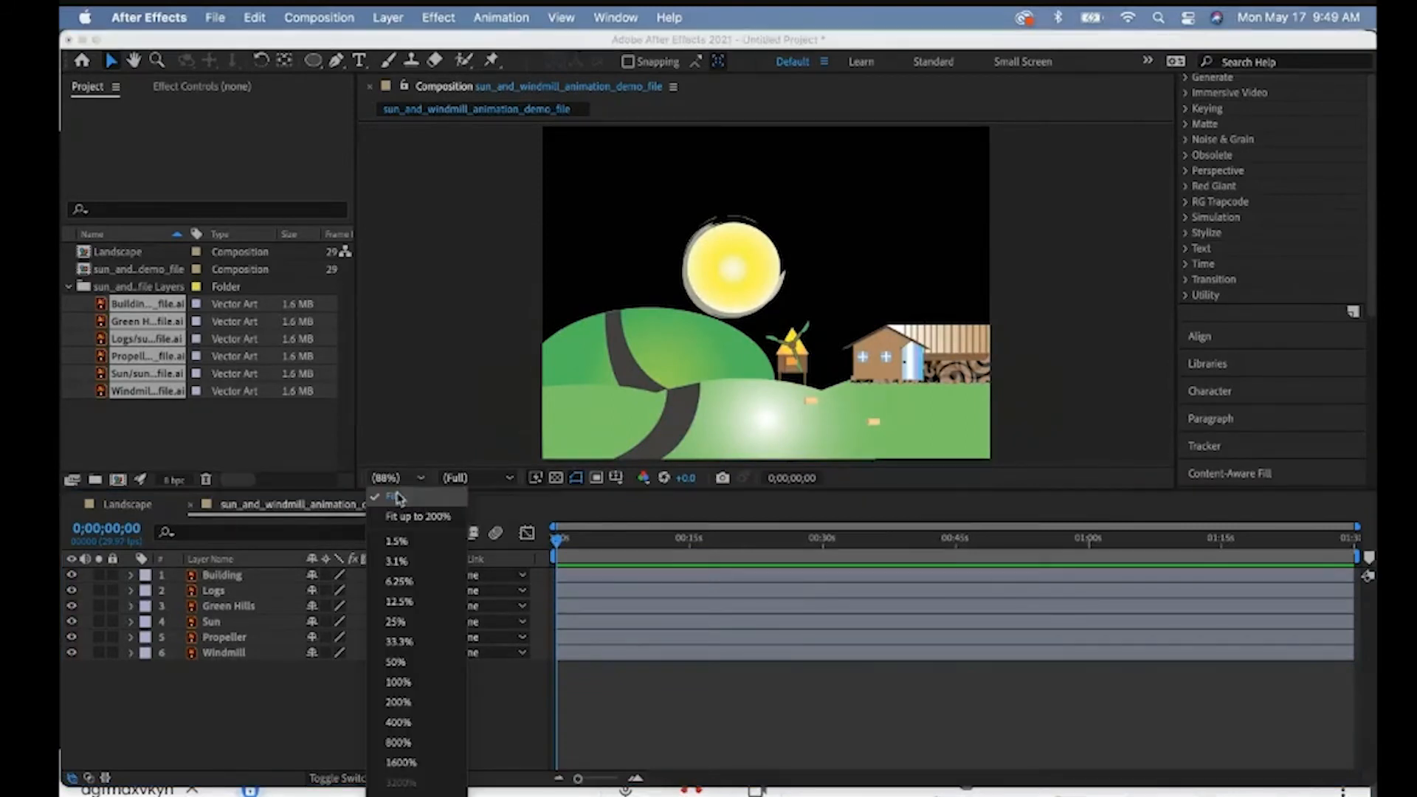
click(396, 496)
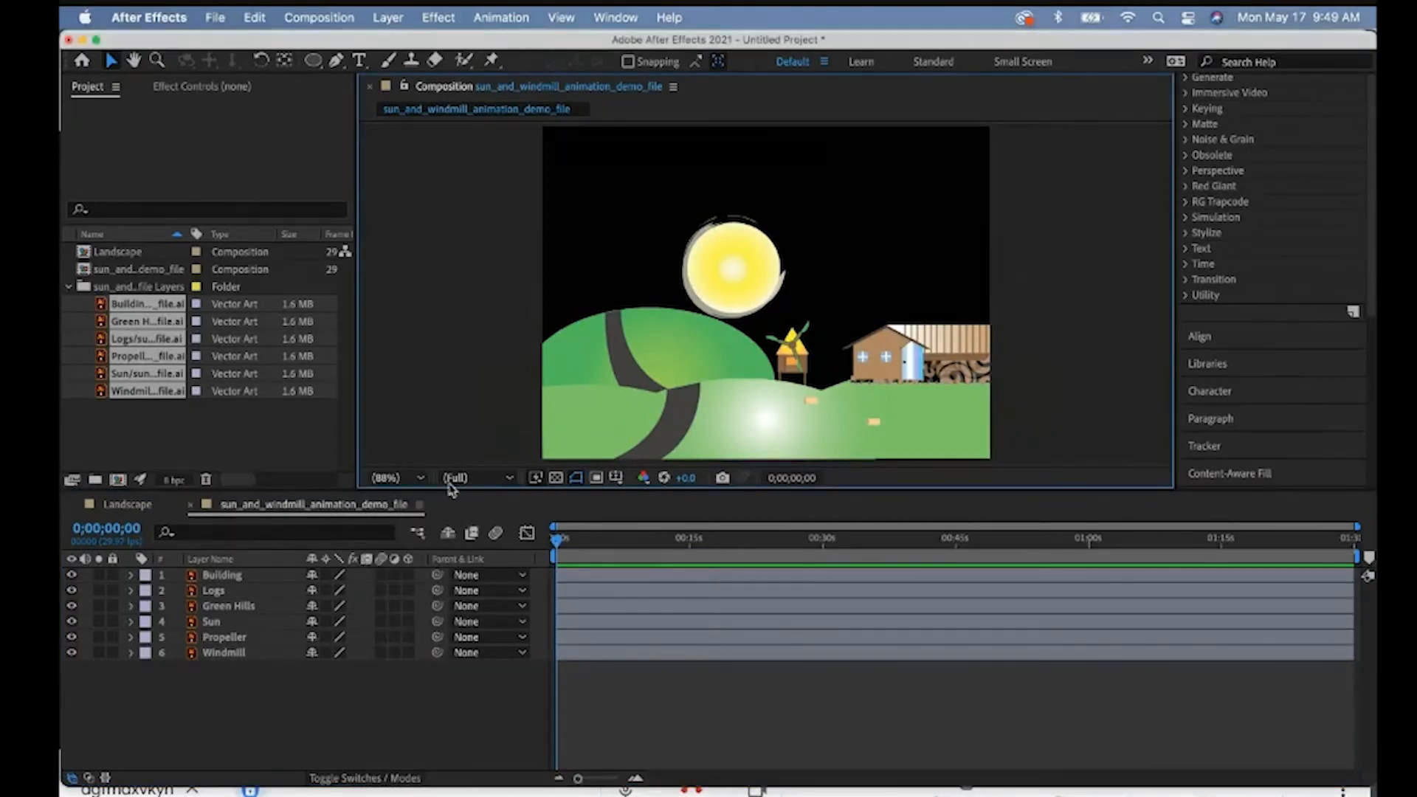
click(476, 481)
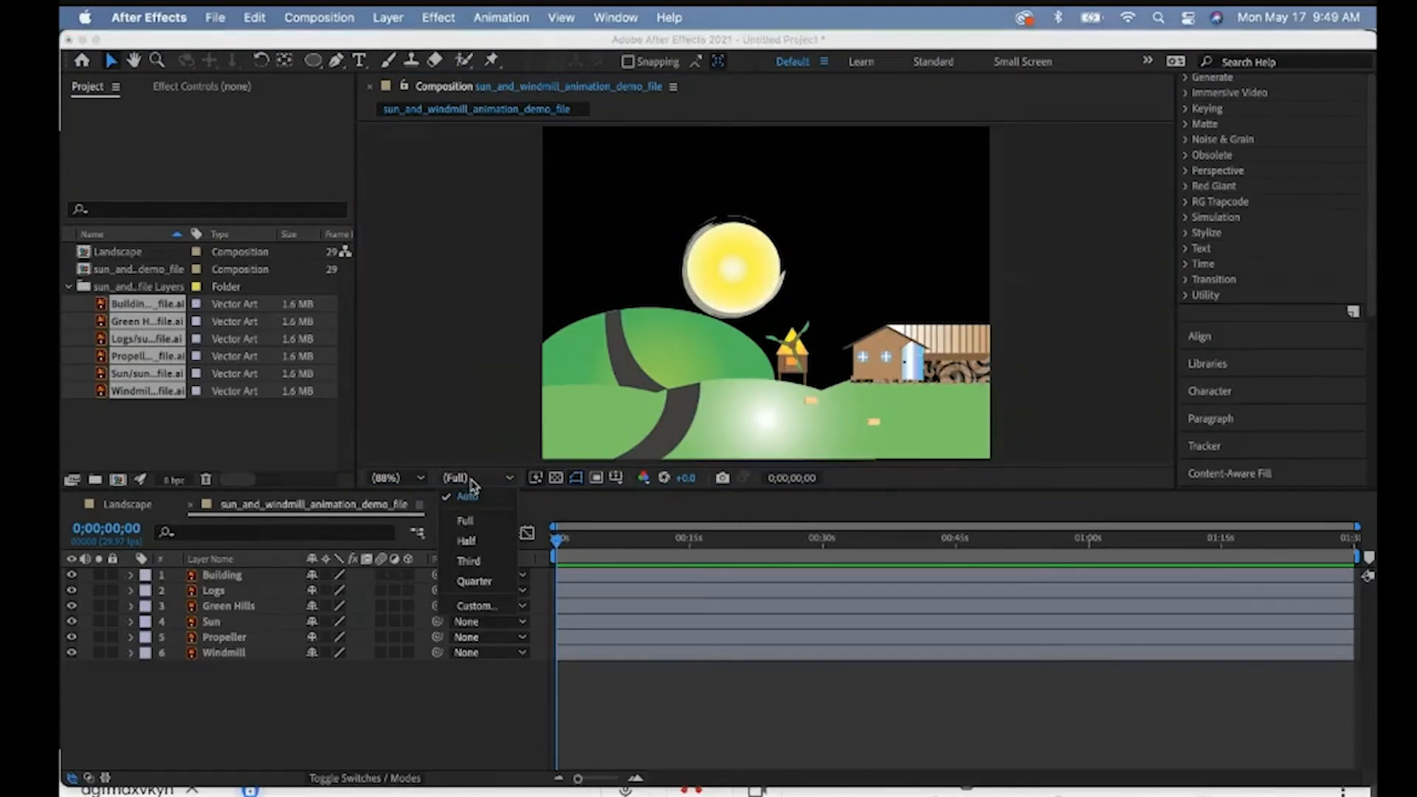
click(479, 542)
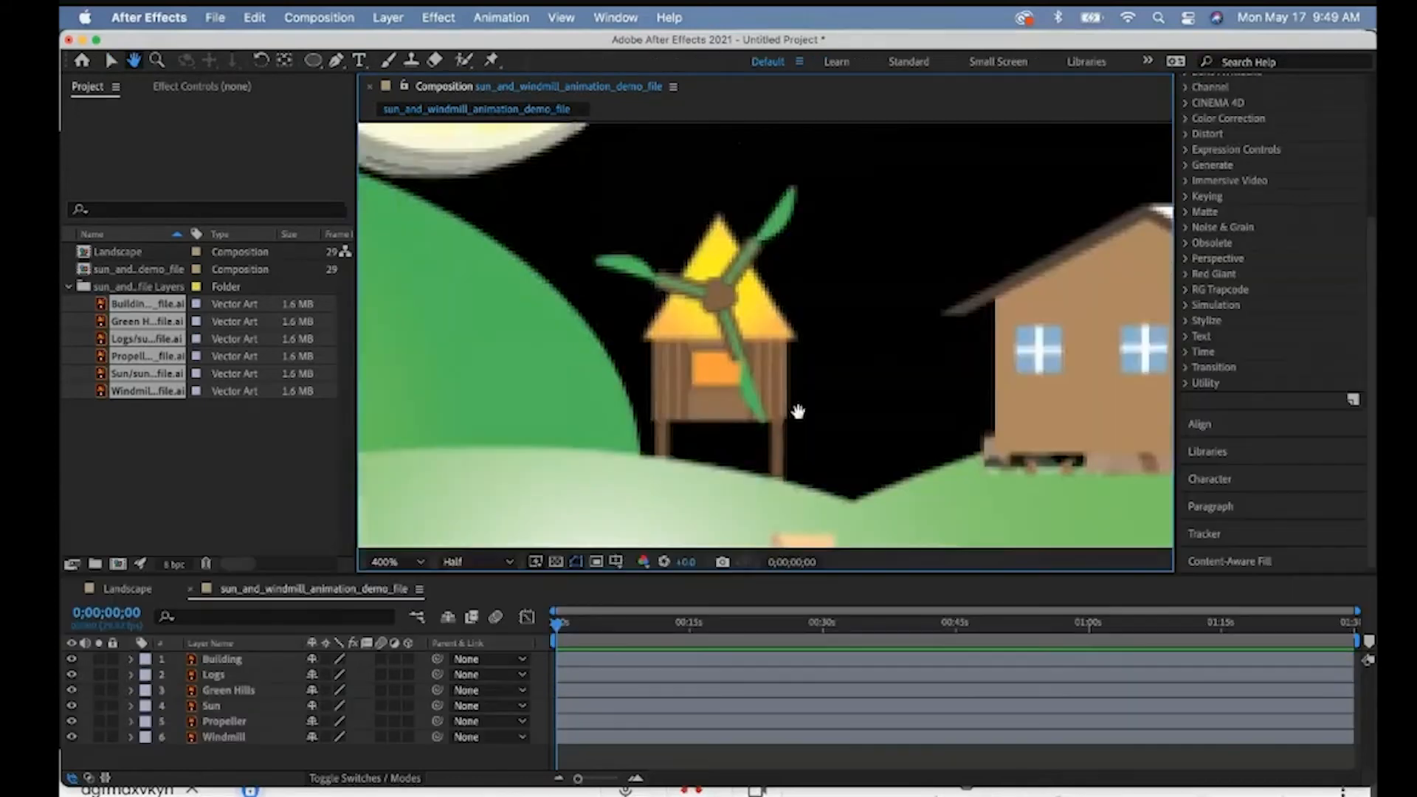
Compare the enlarged windmill at Full preview resolution with Half, and leave the resolution at Half.
key(z)
click(476, 561)
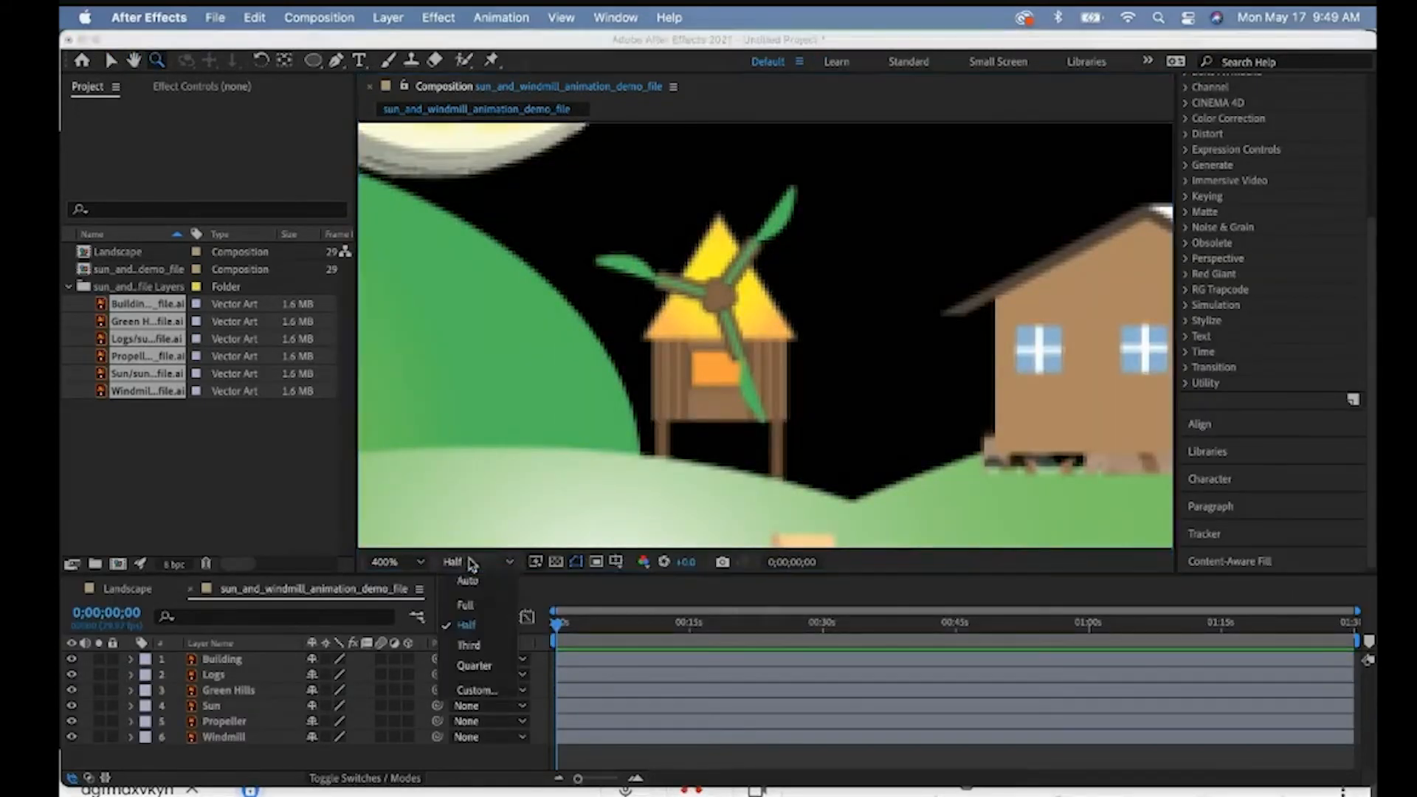
click(471, 585)
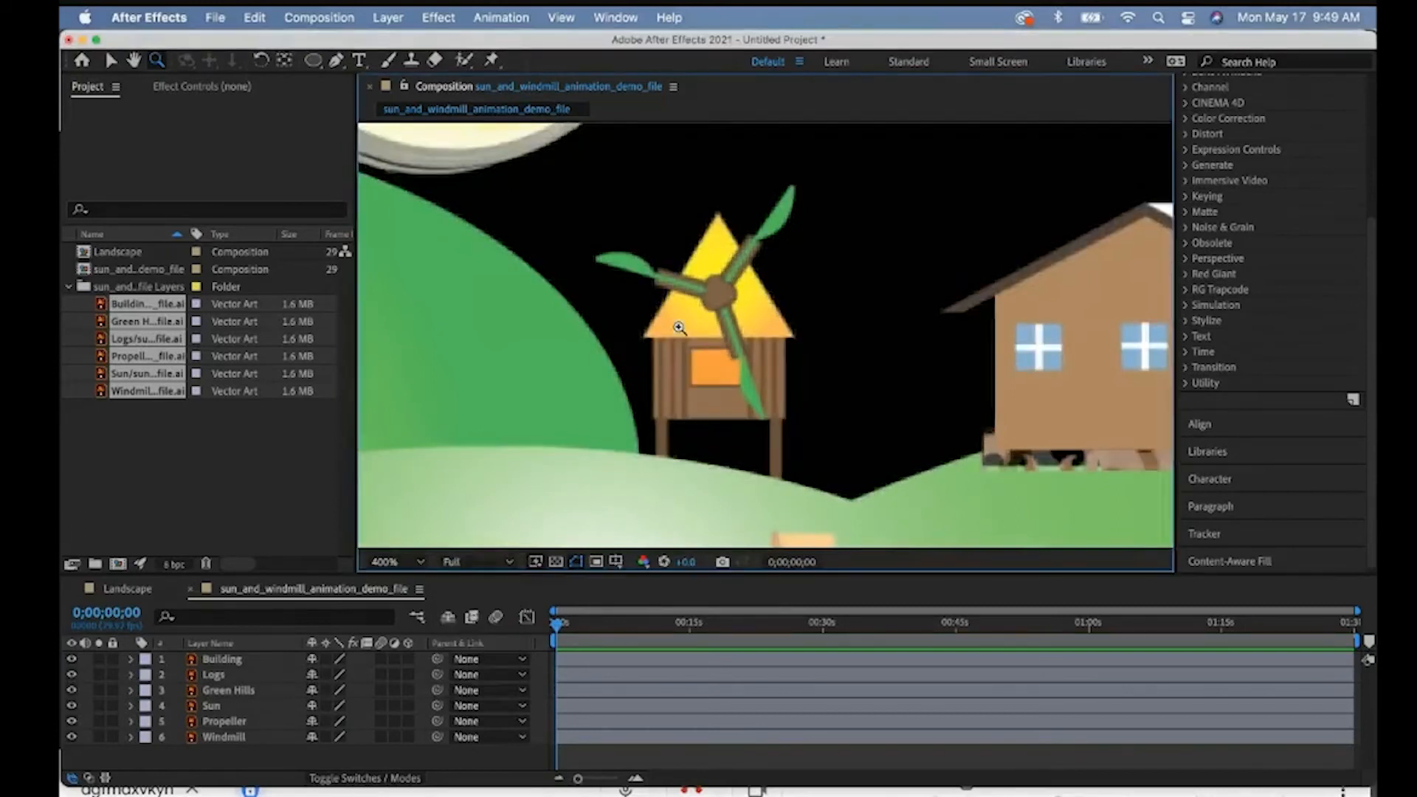
click(488, 564)
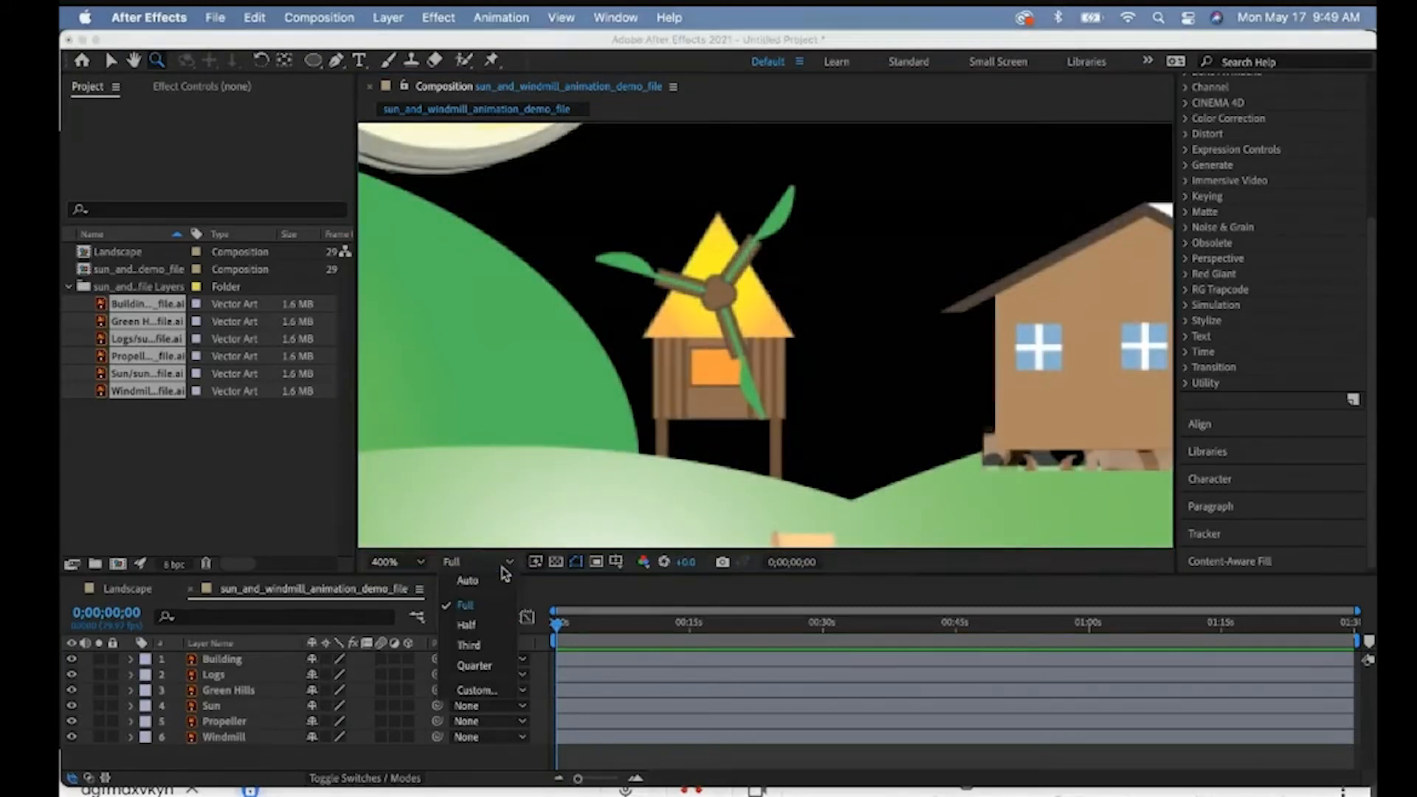
click(489, 626)
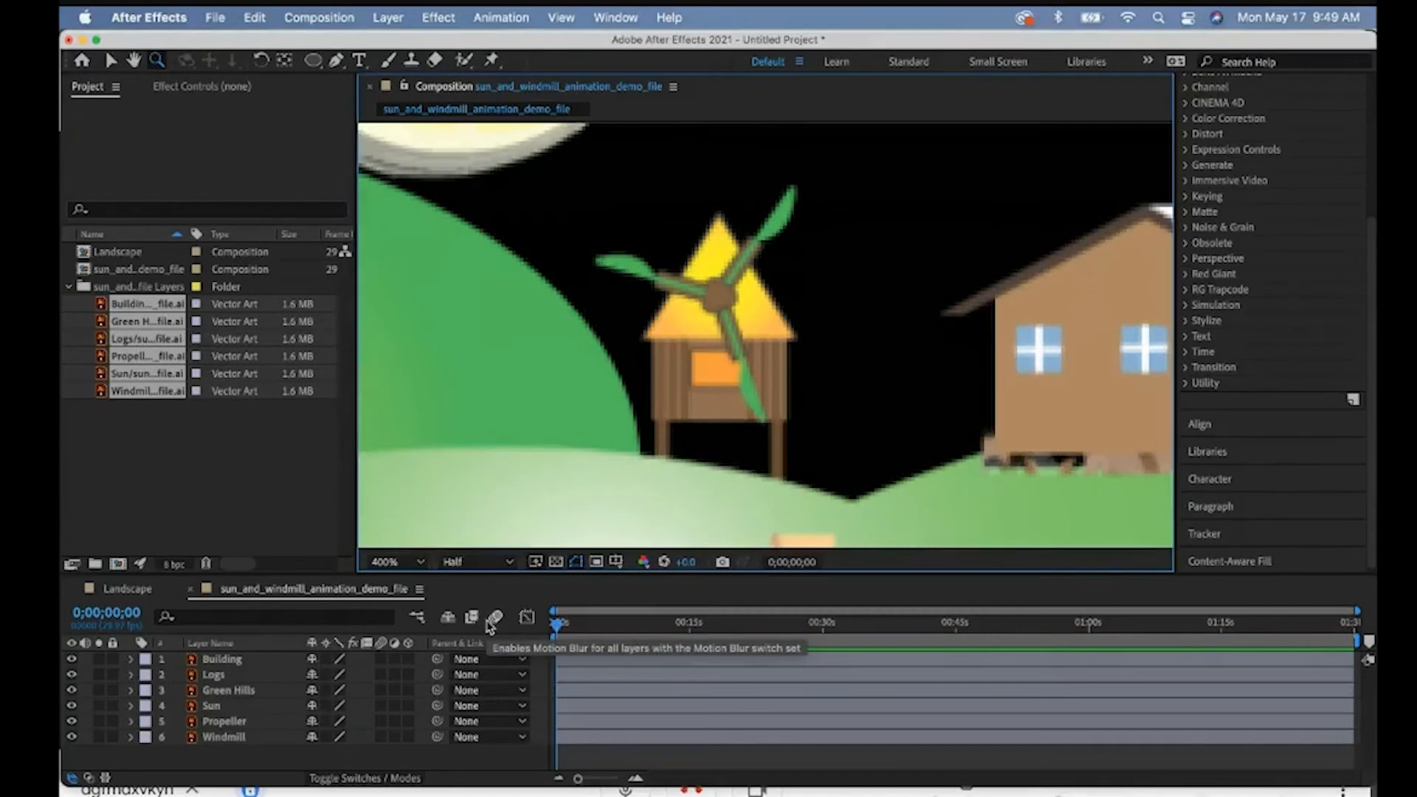
Hide and reshow the Propeller layer, and expand its Transform properties.
click(71, 721)
click(71, 721)
click(131, 721)
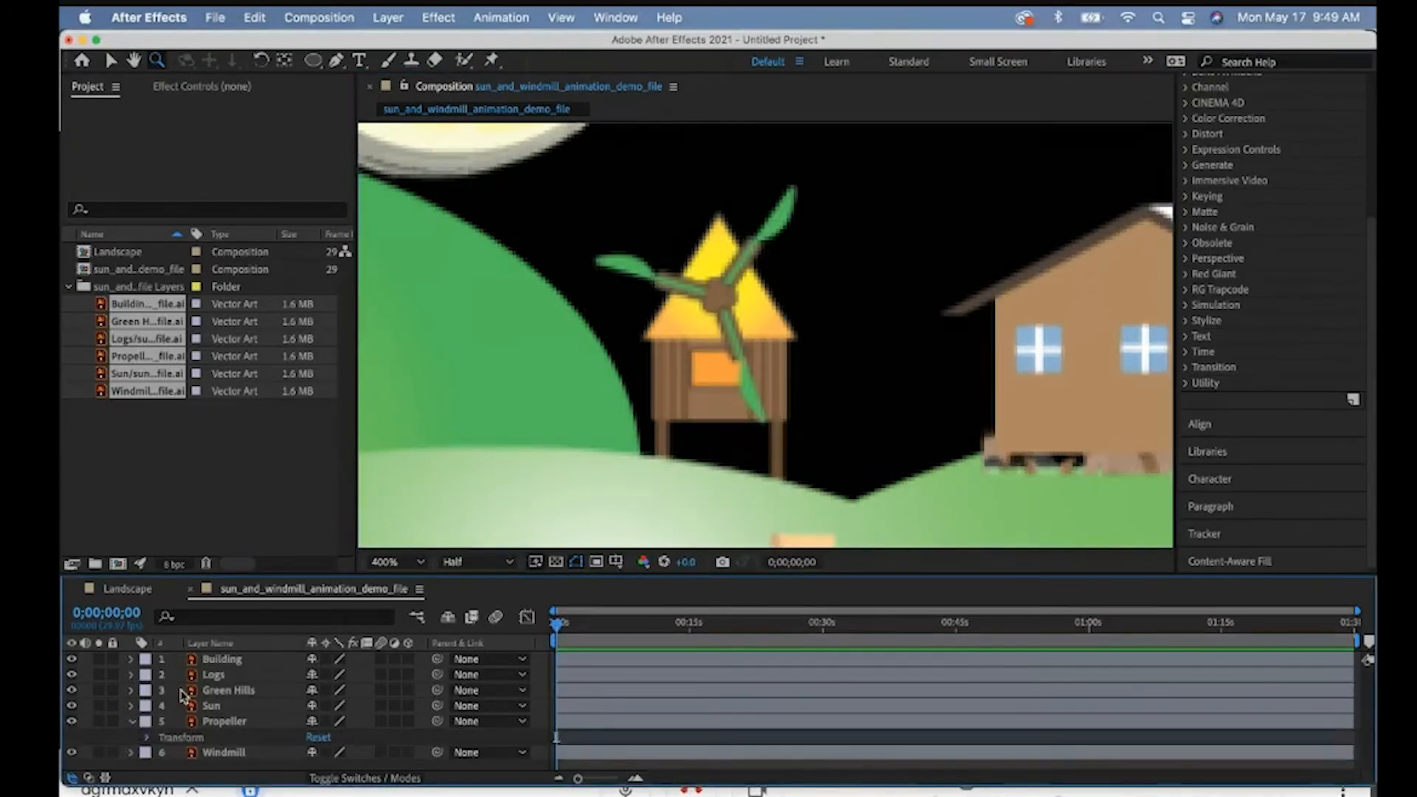
click(147, 737)
scroll(221, 730, down, 2)
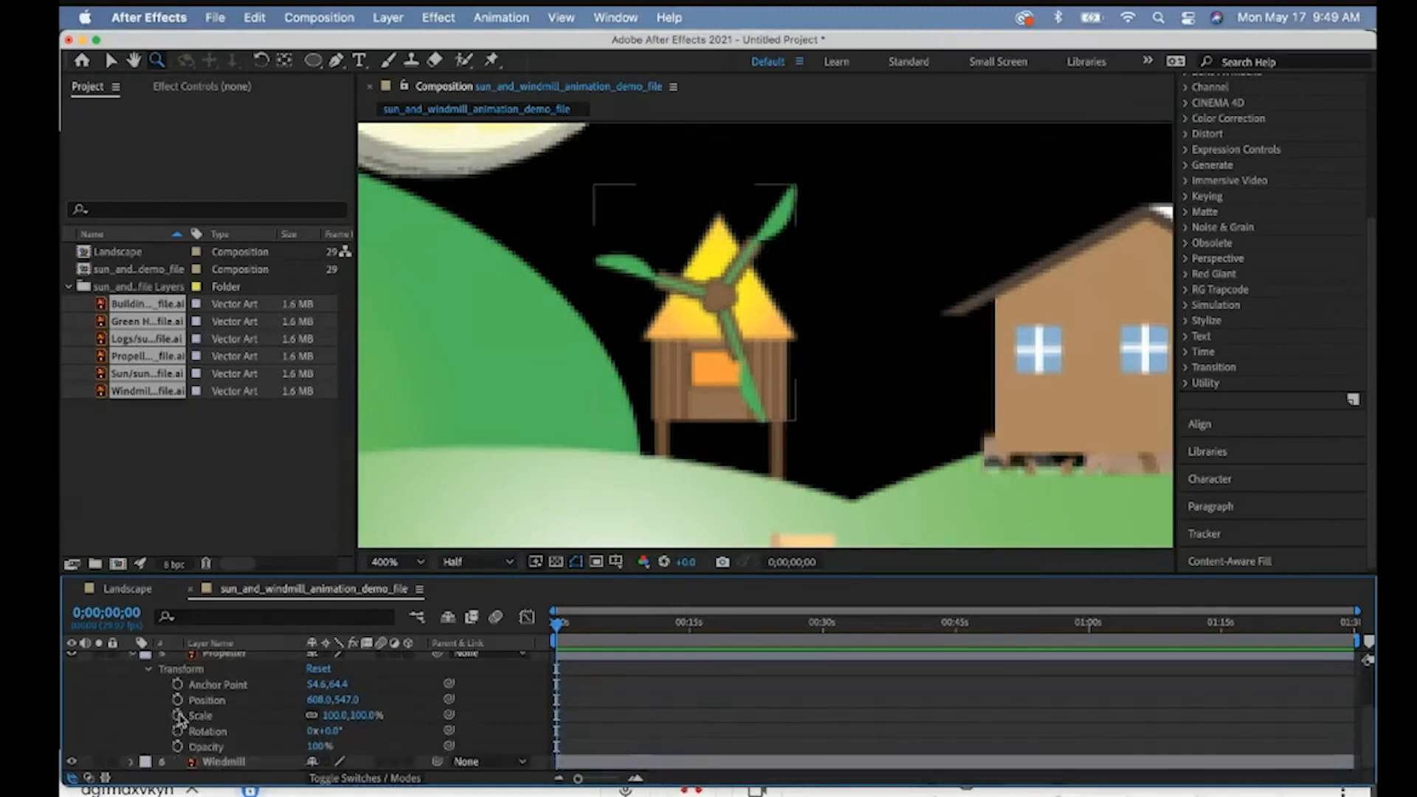
Try rotating the propeller to about 104° around its default anchor point, and undo the rotation.
drag(317, 730, 391, 697)
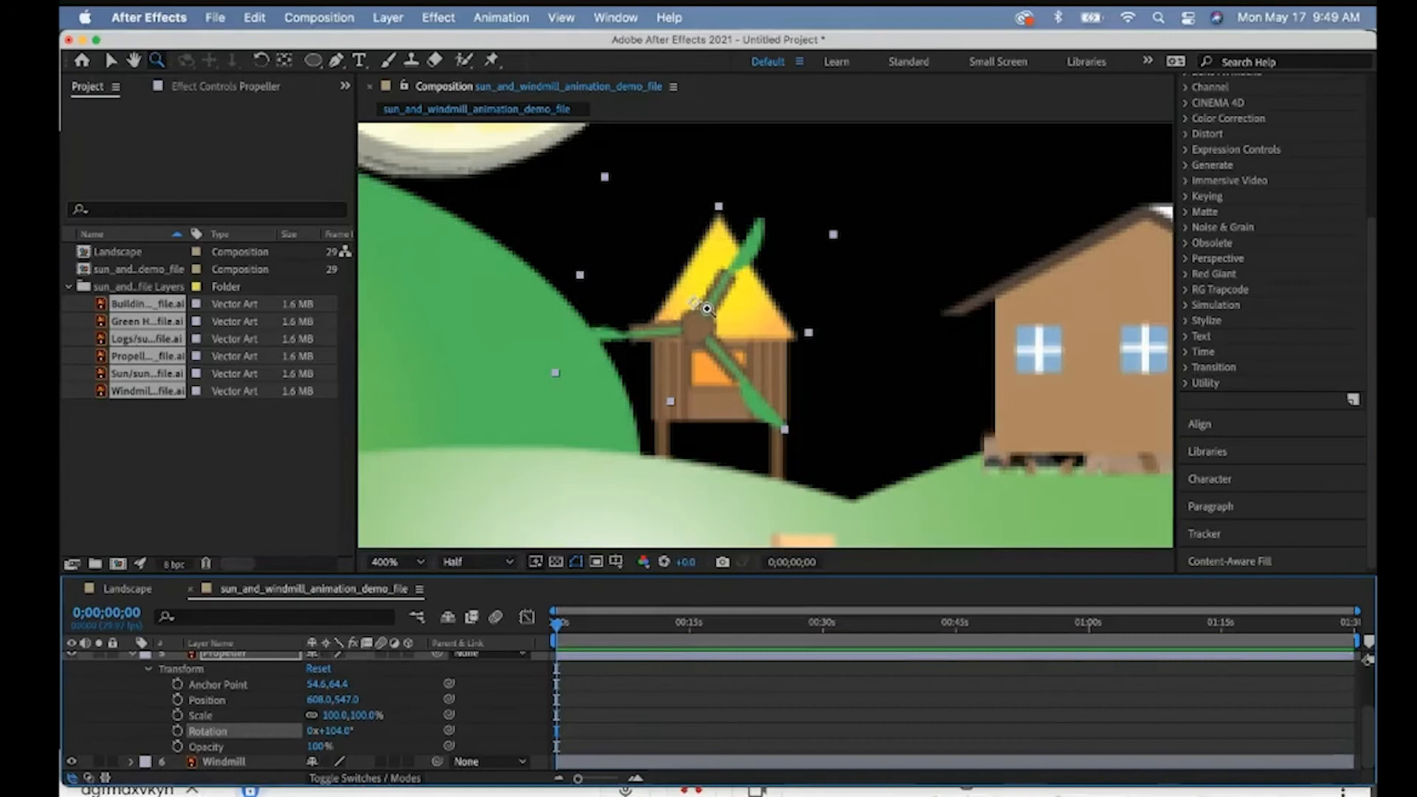
key(super+z)
Move the Propeller layer's anchor point to the centre of its hub, and test the rotation before undoing the test.
click(223, 667)
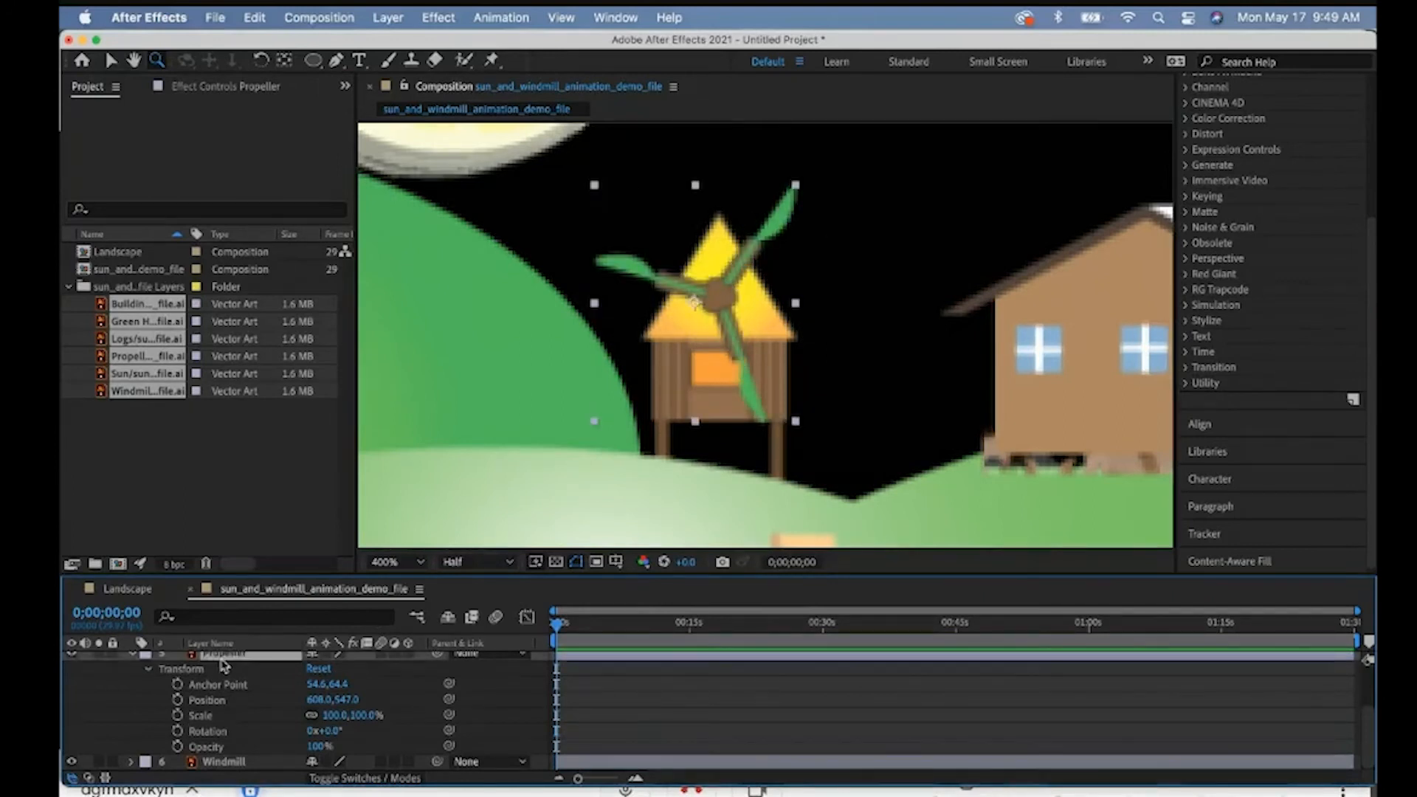
click(284, 65)
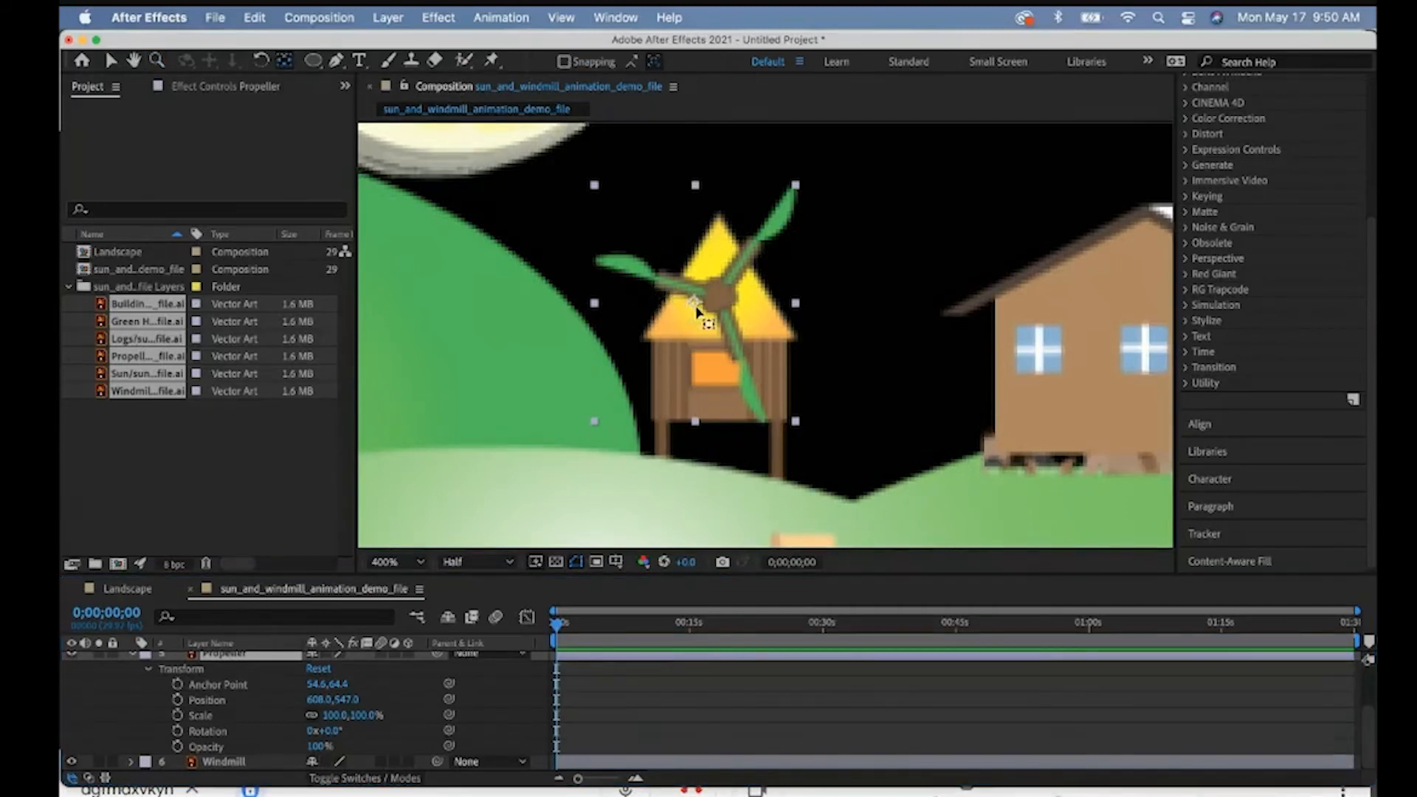
drag(697, 309, 722, 305)
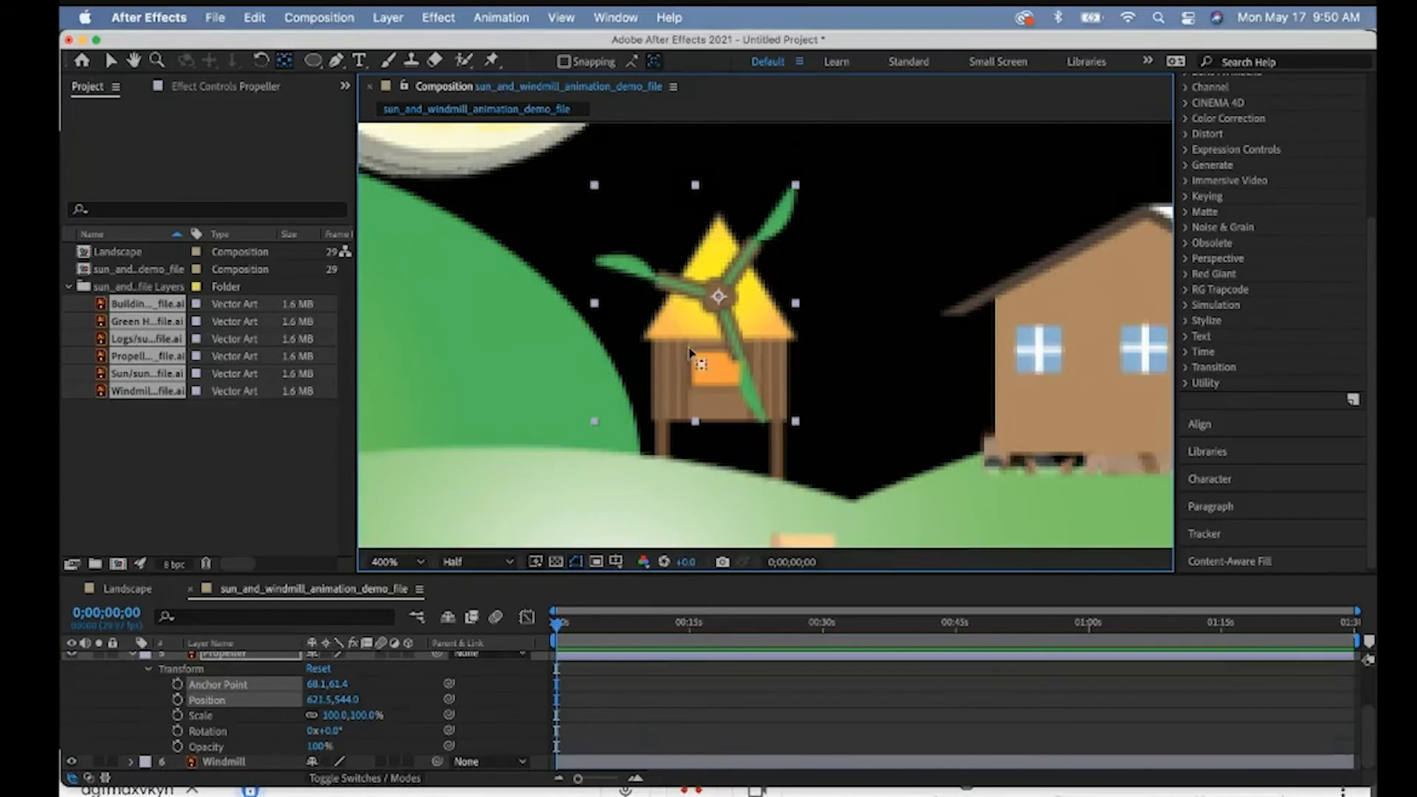
mouse_move(334, 730)
mouse_down()
mouse_move(391, 731)
mouse_move(353, 731)
mouse_up()
key(super+z)
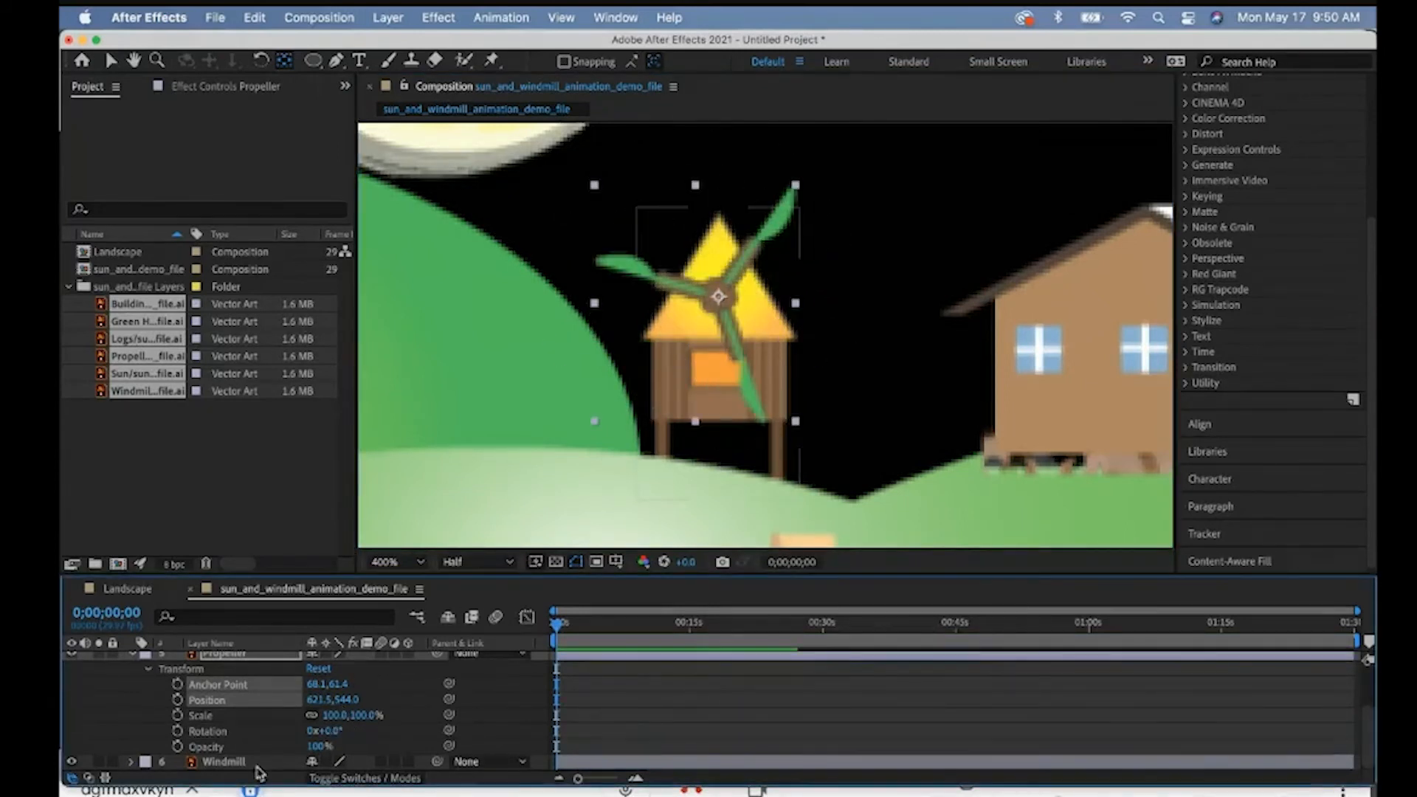
Animate the Propeller layer's rotation with keyframes at 0;00;00;00 and 0;00;15;14, and preview the spin.
click(177, 731)
drag(557, 625, 695, 632)
drag(326, 730, 567, 712)
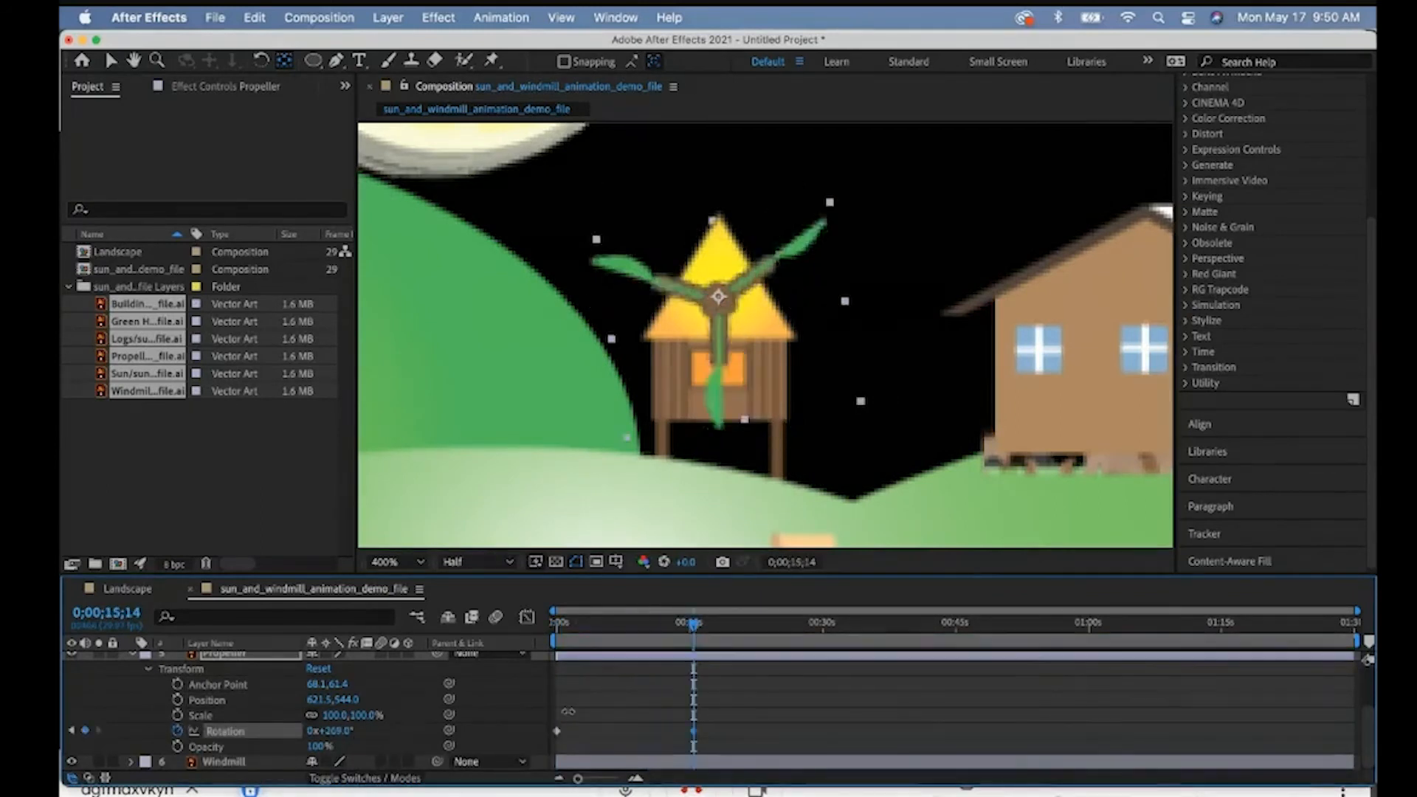
drag(694, 624, 556, 625)
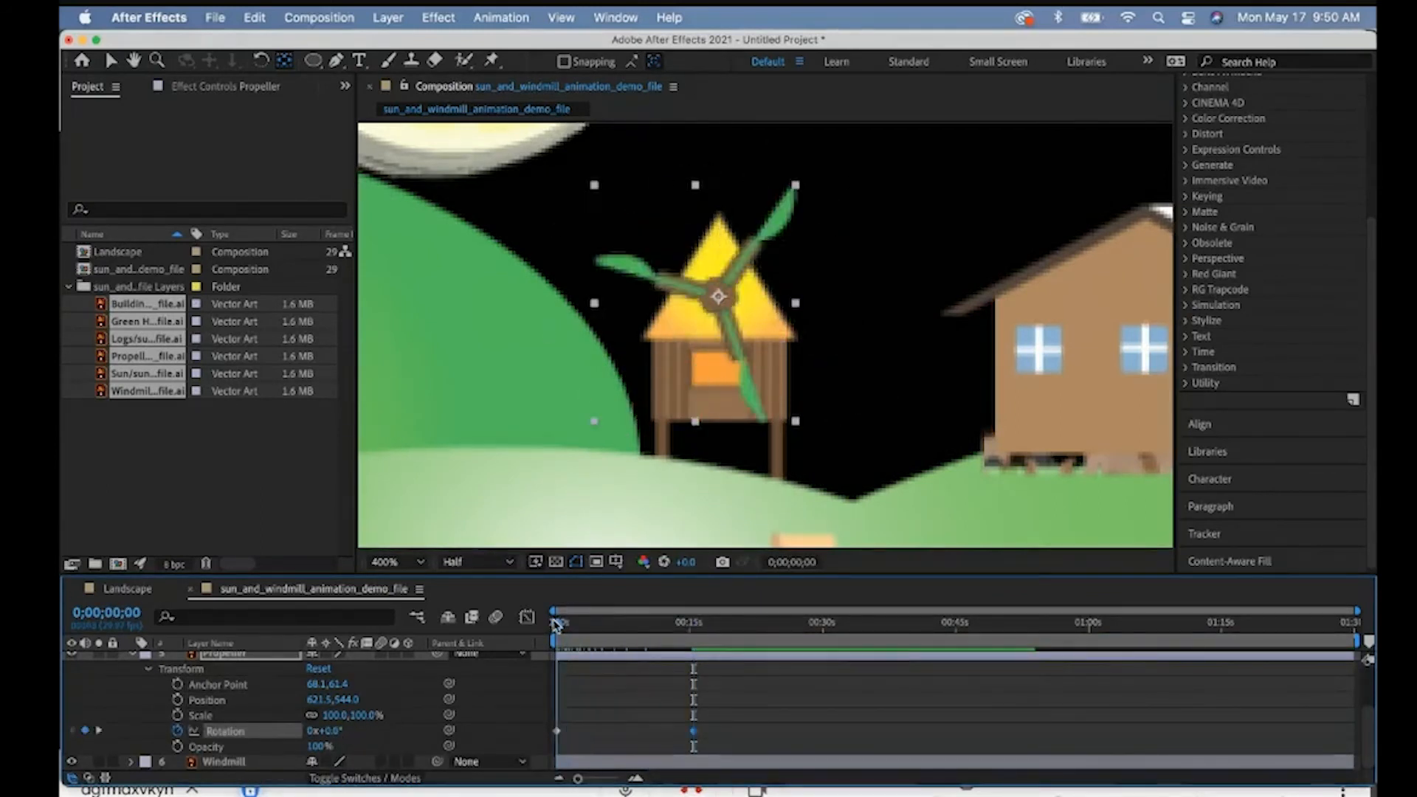
key(space)
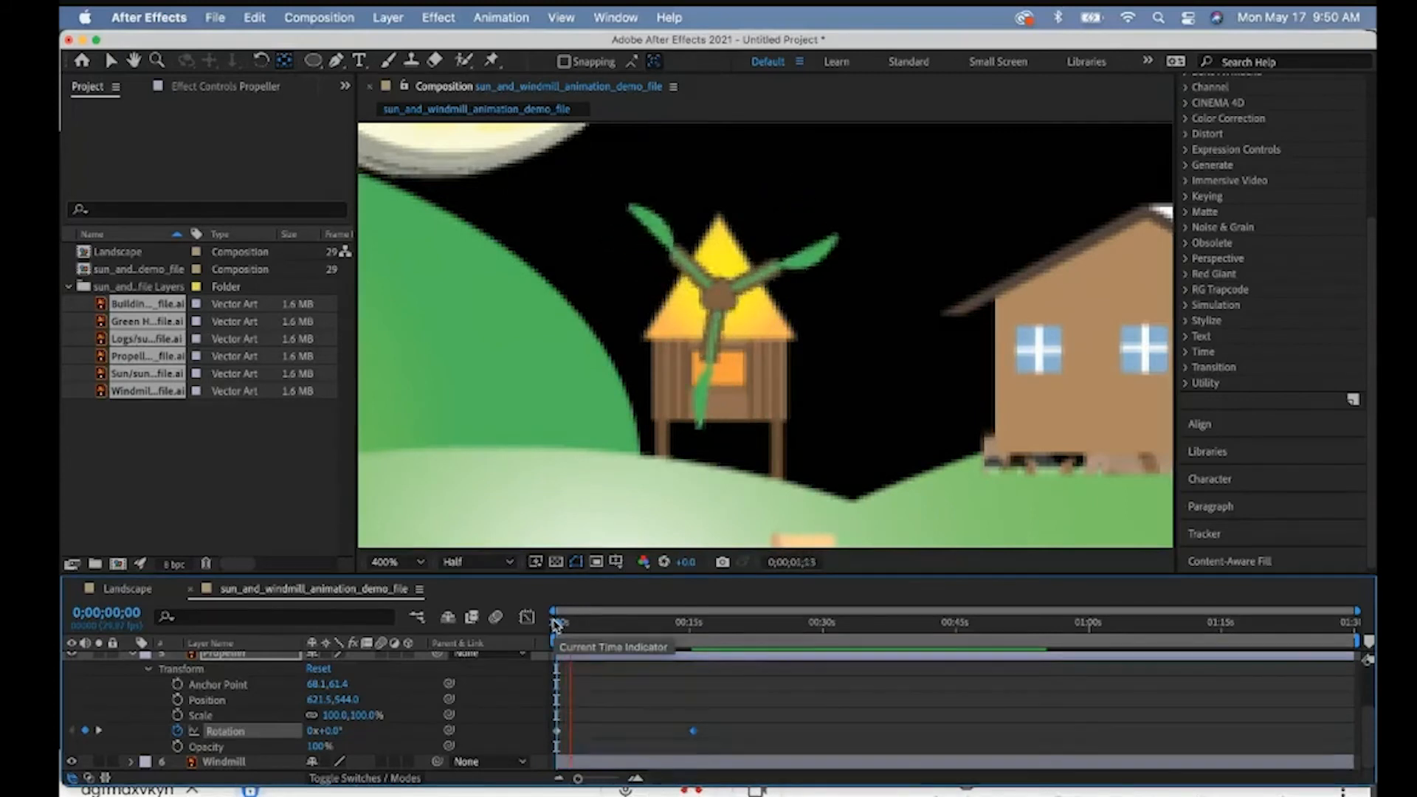
key(space)
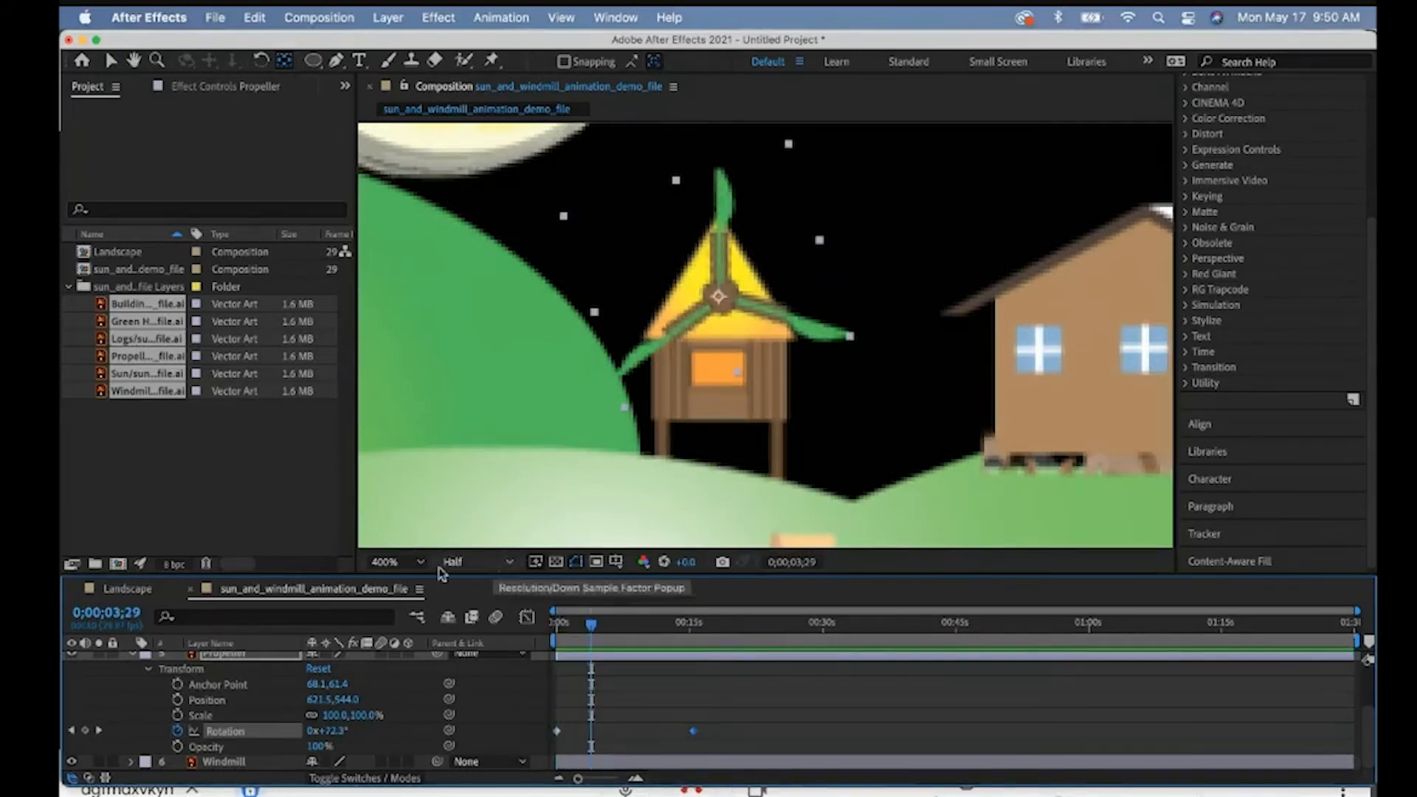
Fit the whole composition in the view, collapse the Propeller layer's properties, and hide and reshow the Sun layer.
click(419, 563)
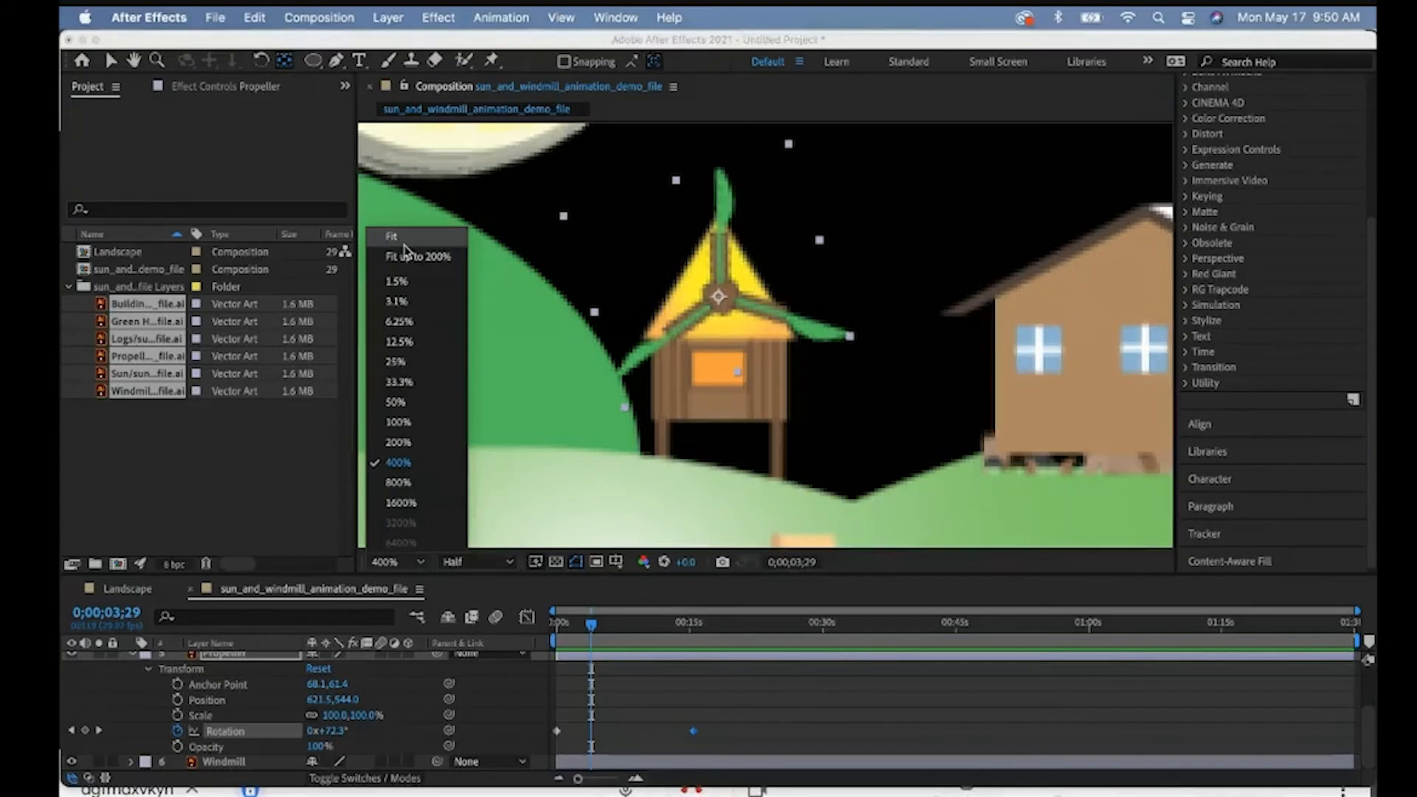
click(404, 253)
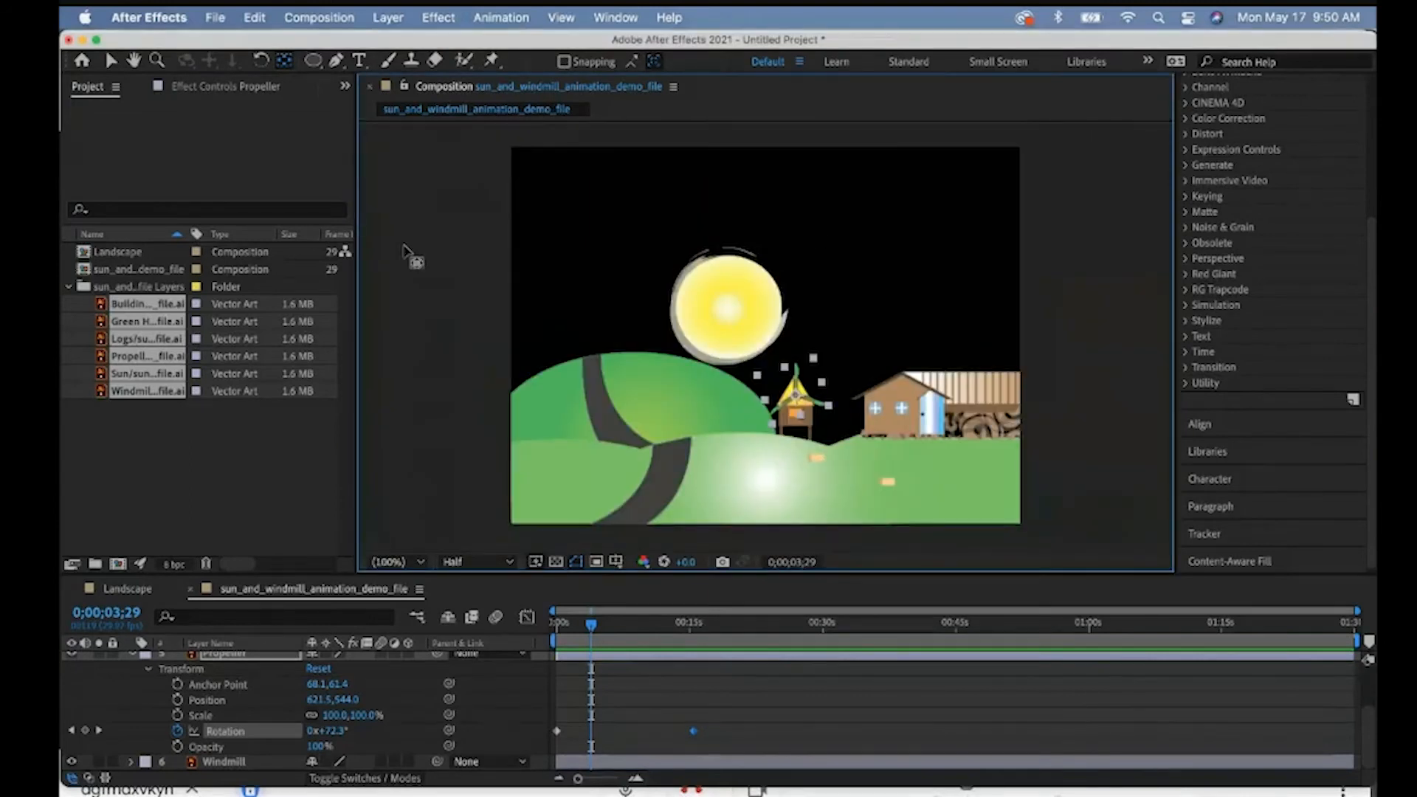
key(u)
click(73, 706)
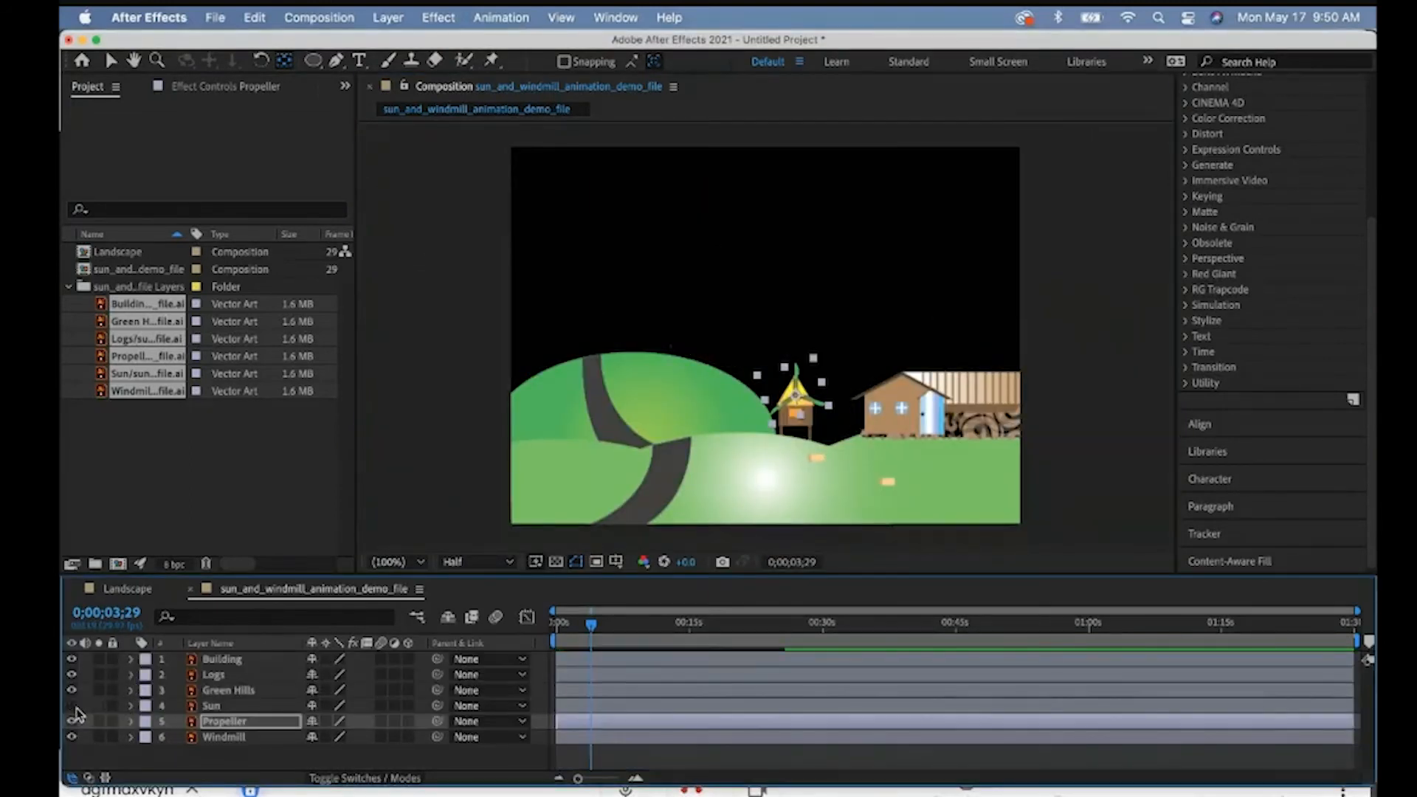
click(72, 705)
At 0;00;00;00, set the Sun layer's anchor point to 346.0, -118.8 so the sun sits behind the green hill.
click(559, 639)
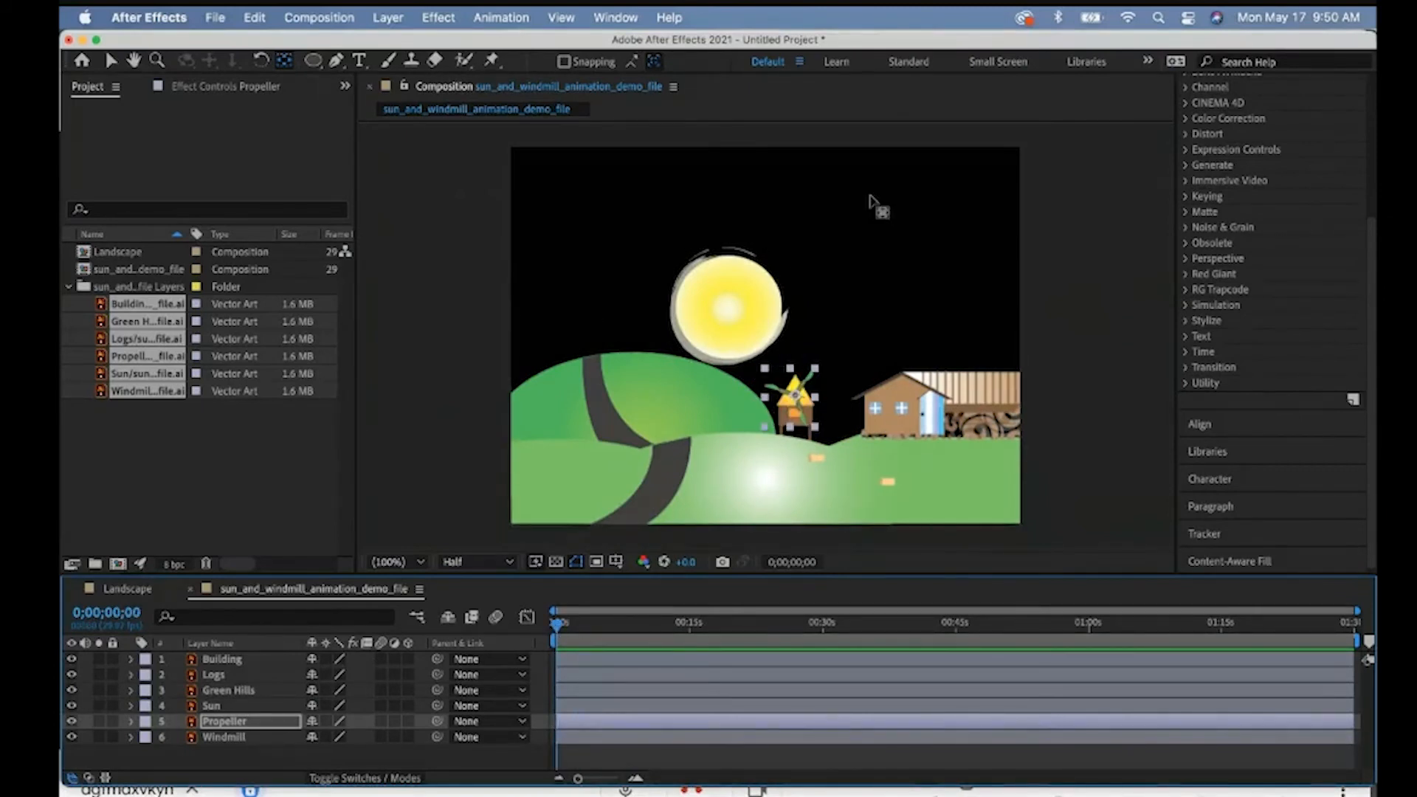
click(203, 709)
click(131, 705)
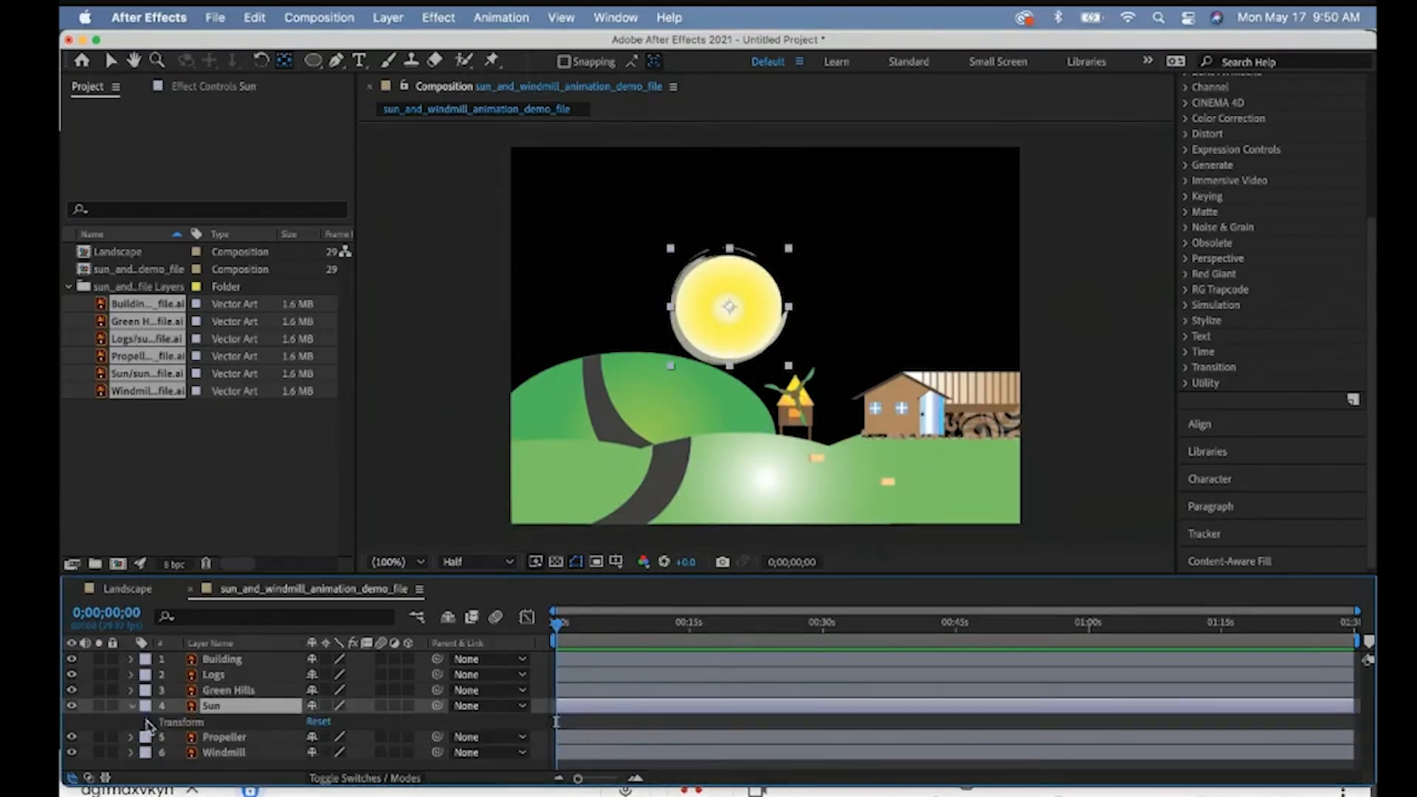
click(146, 724)
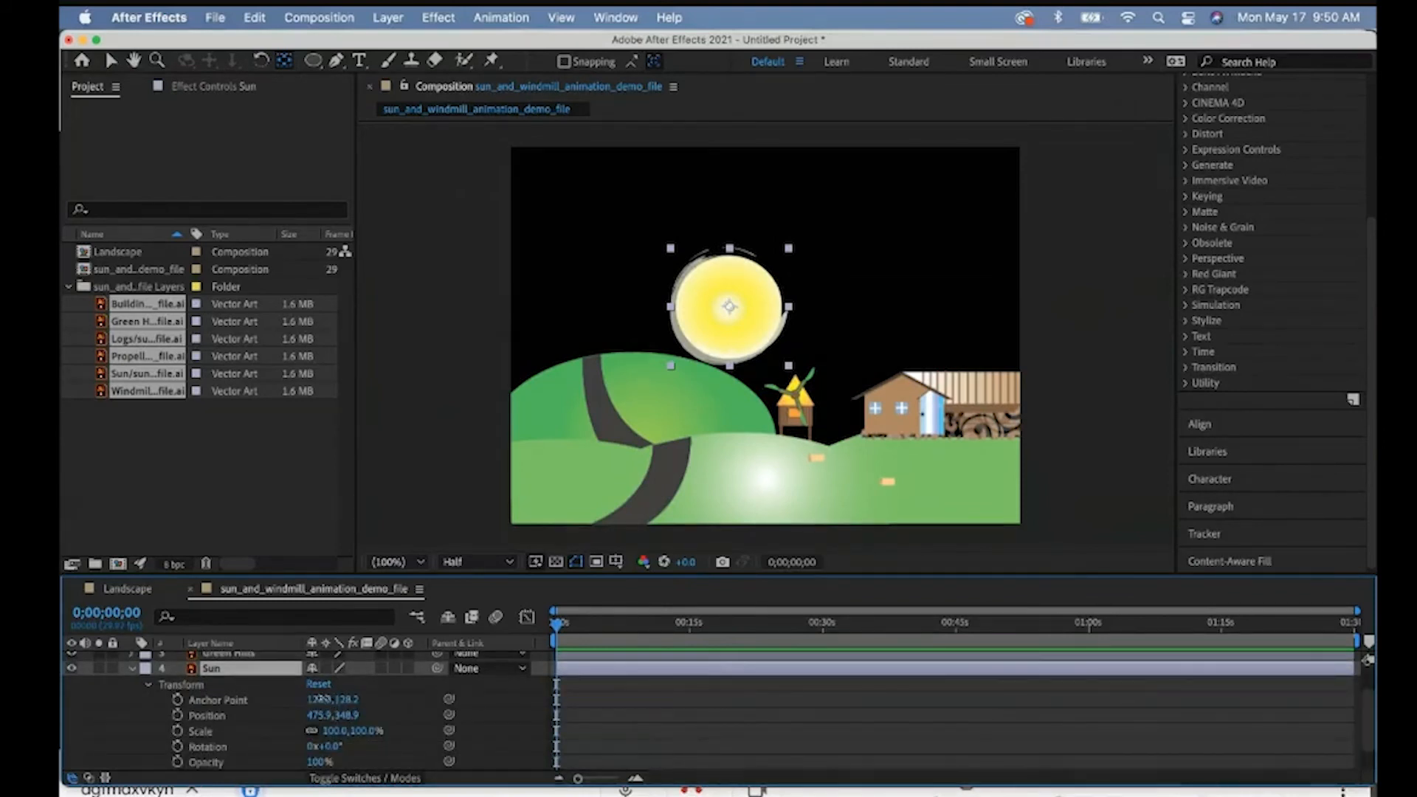
drag(320, 699, 338, 700)
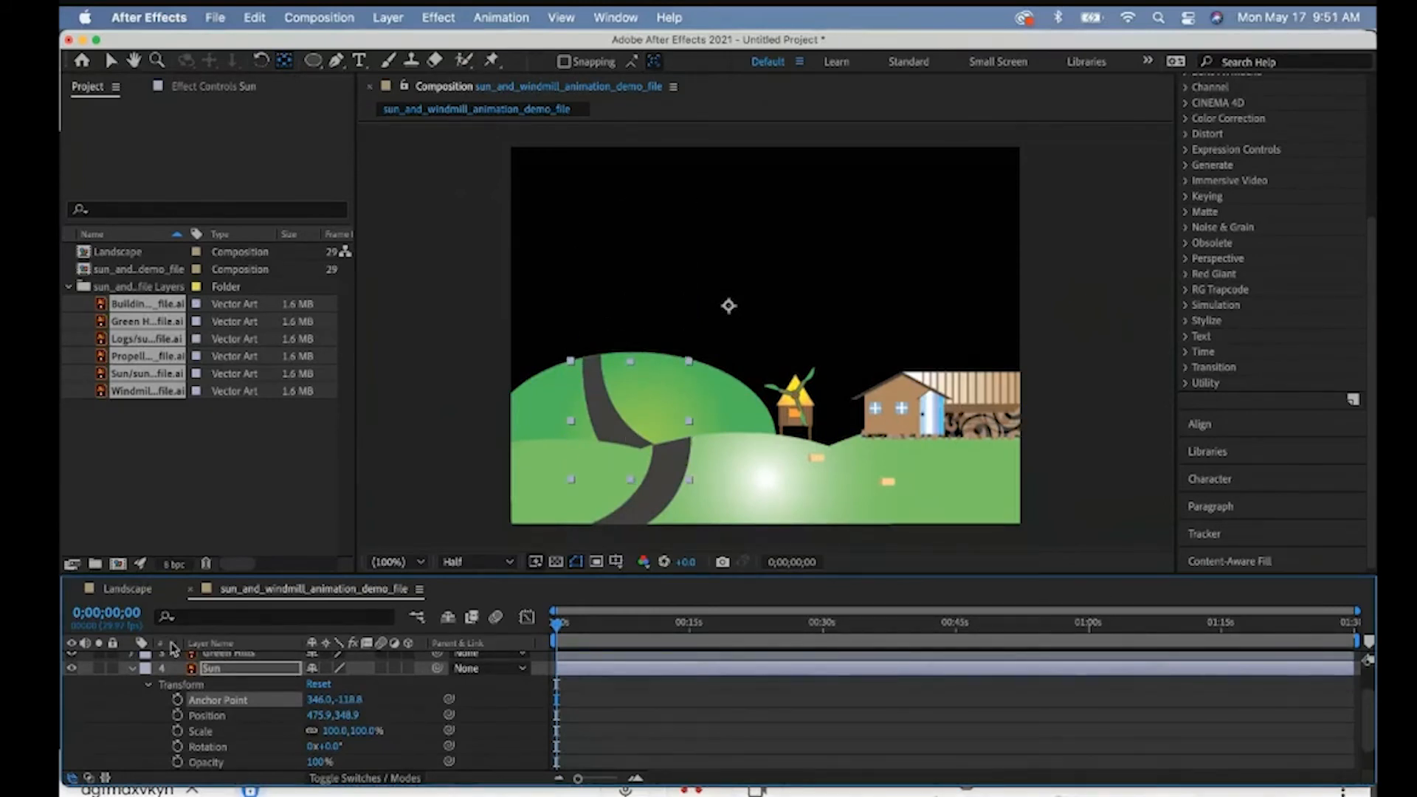
Keyframe the Sun layer's position from the start to 696.9, 37.9 at 0;00;04;07, and preview the sunrise.
click(177, 715)
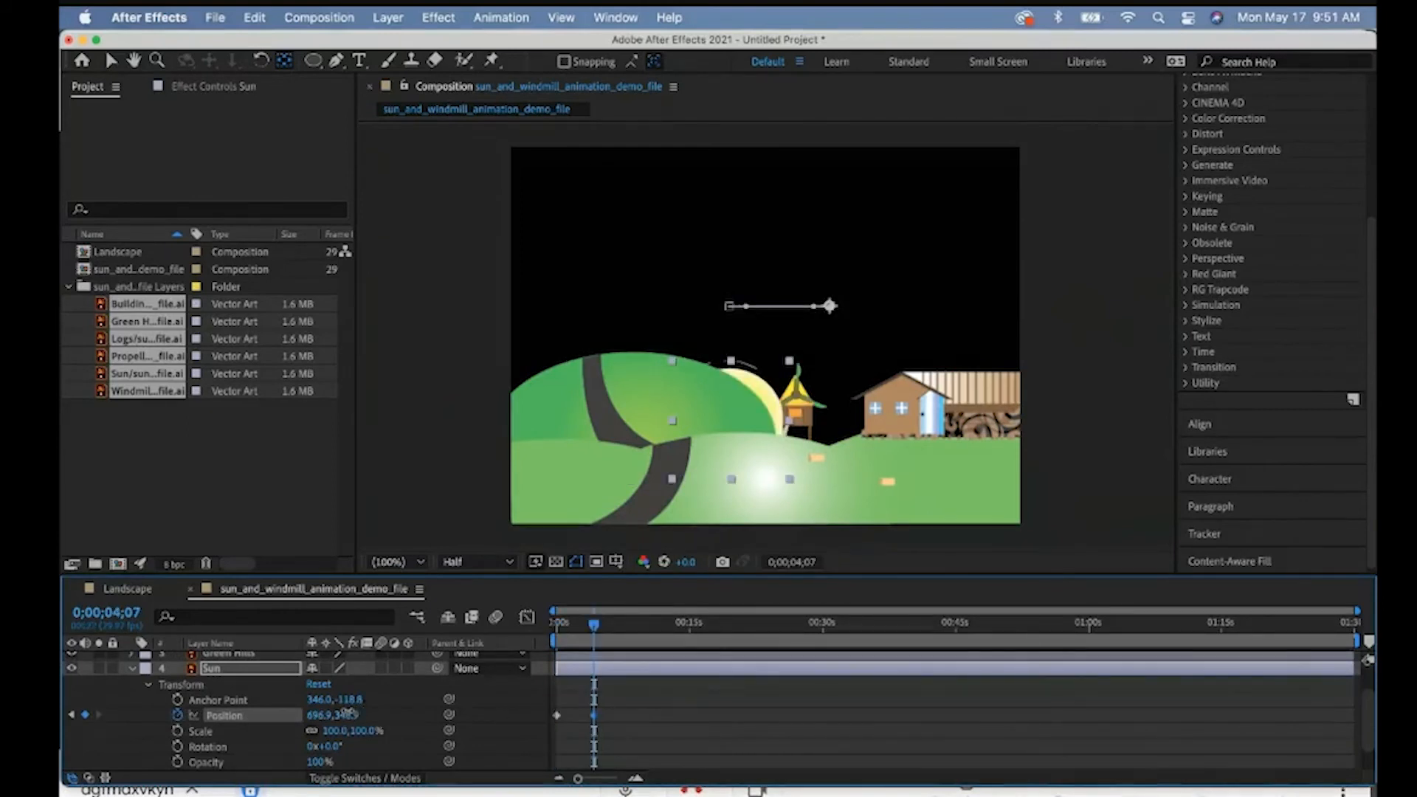
drag(347, 712, 84, 688)
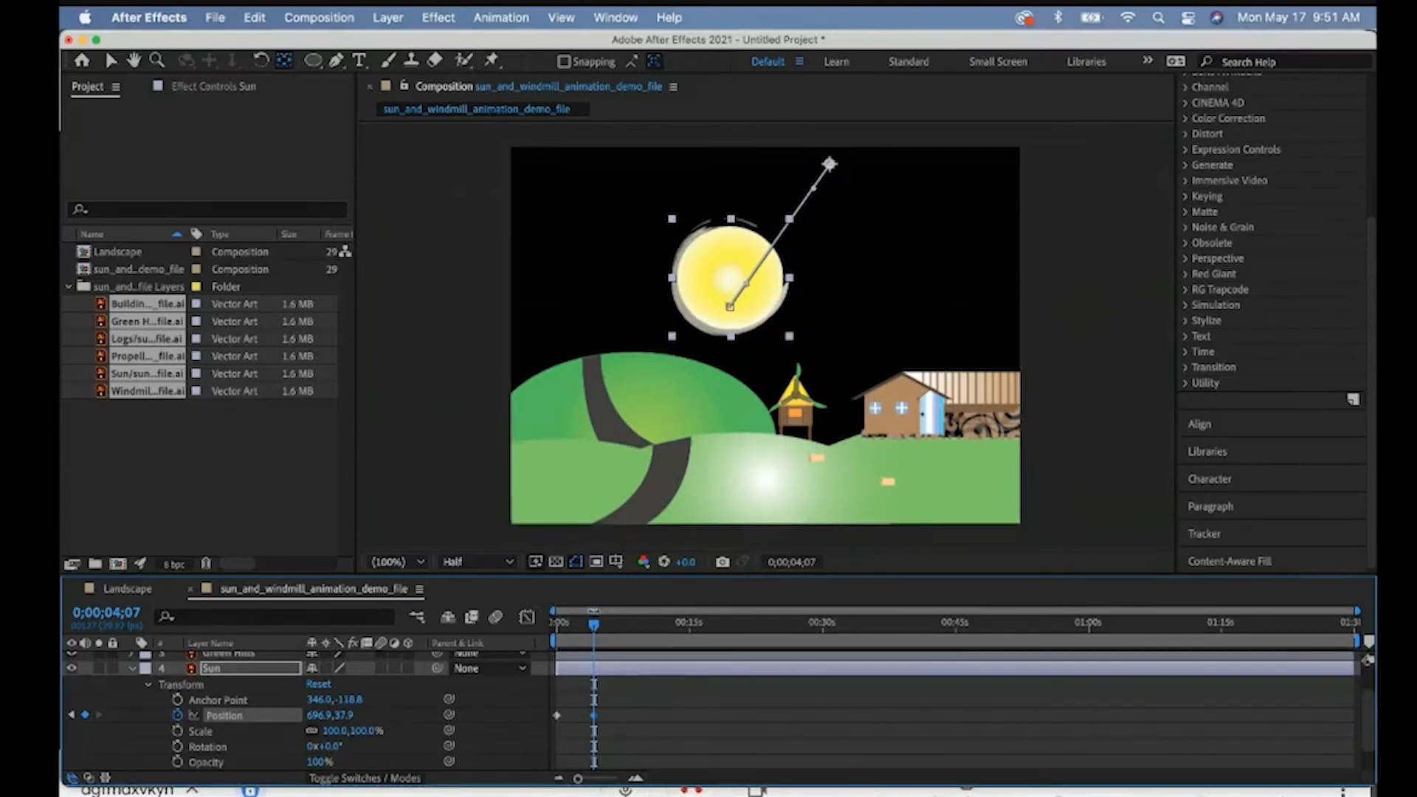
drag(594, 627, 526, 631)
key(space)
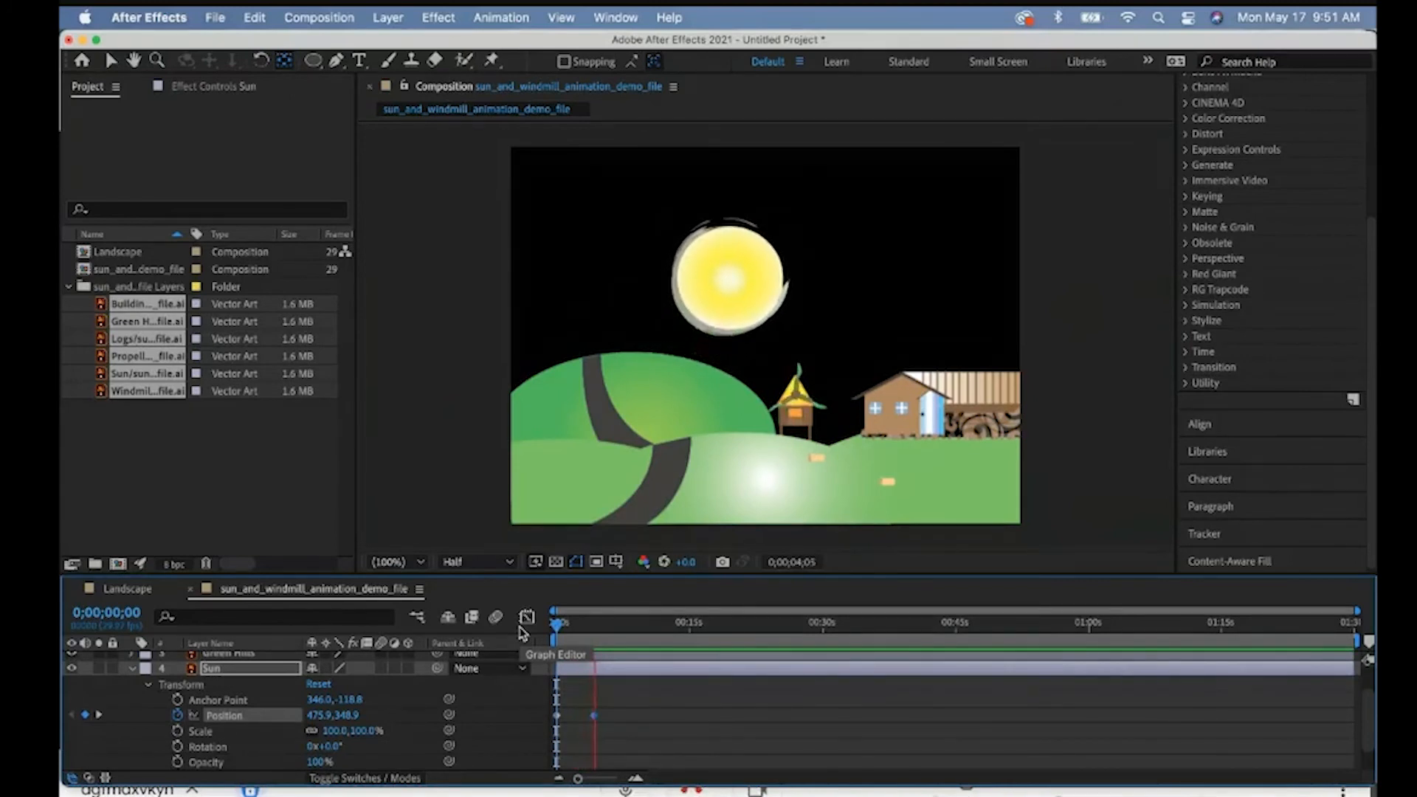
Collapse the Sun layer's properties, enlarge the timeline area, and deselect all layers.
click(133, 668)
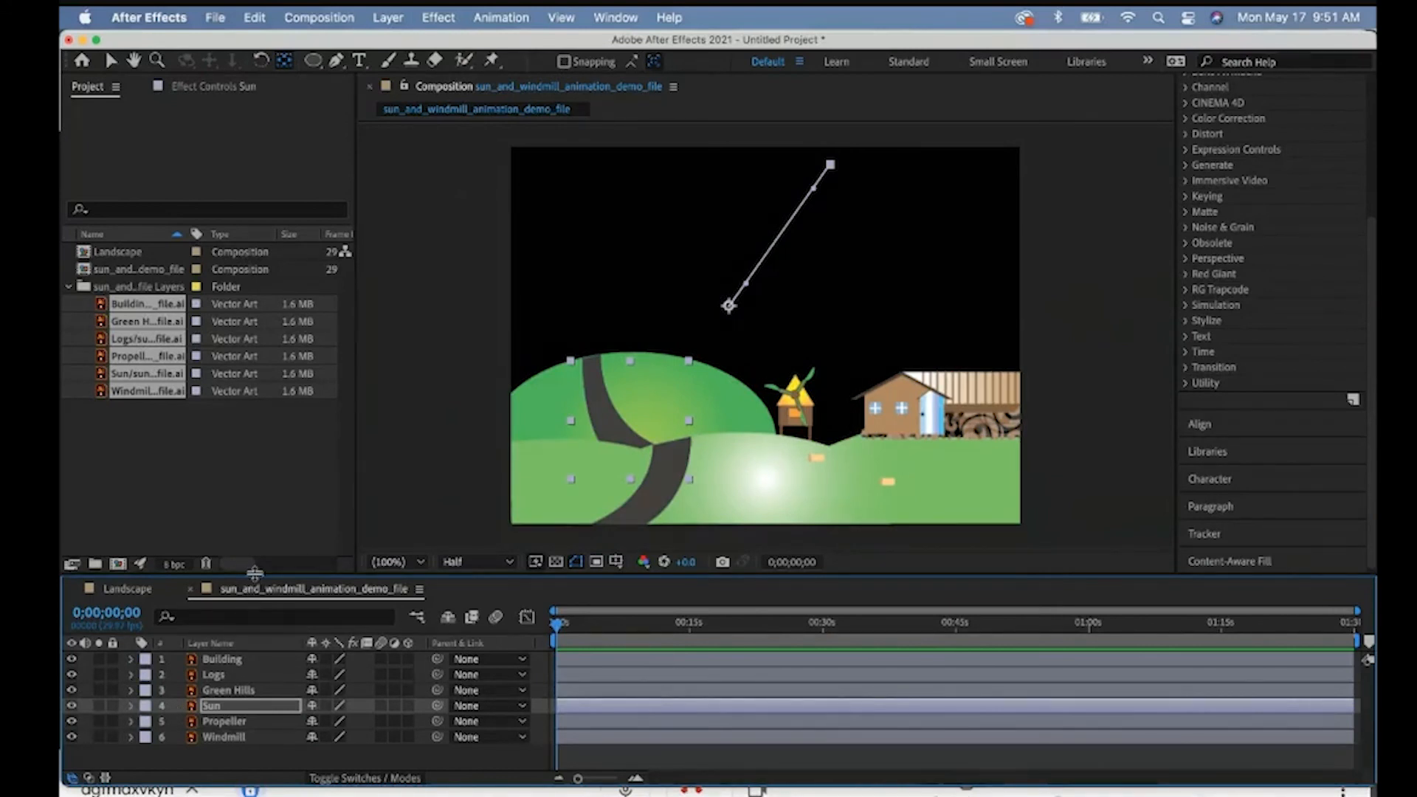
drag(254, 573, 255, 463)
click(190, 657)
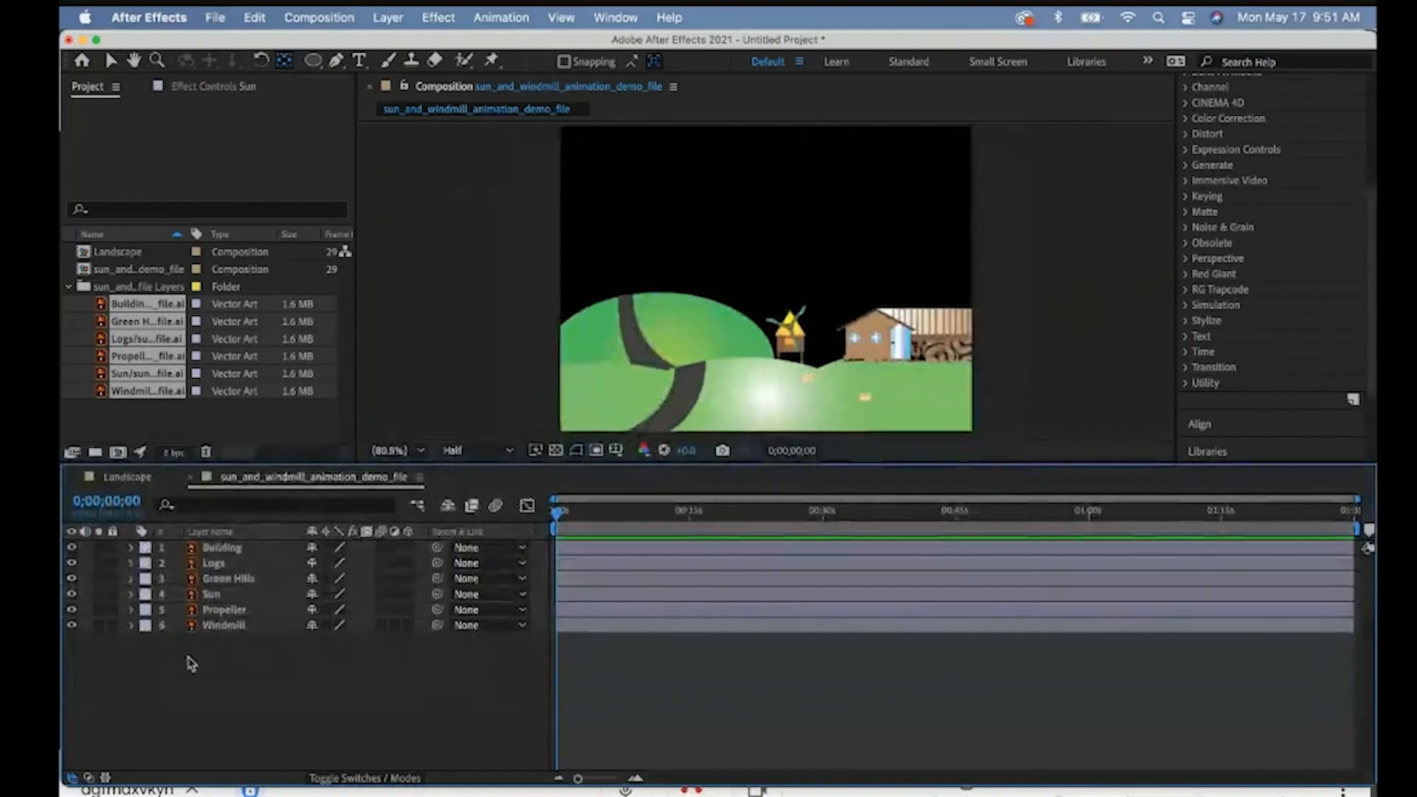
Create a 1112 x 827 px solid layer in deep blue, colour 134568.
right_click(220, 679)
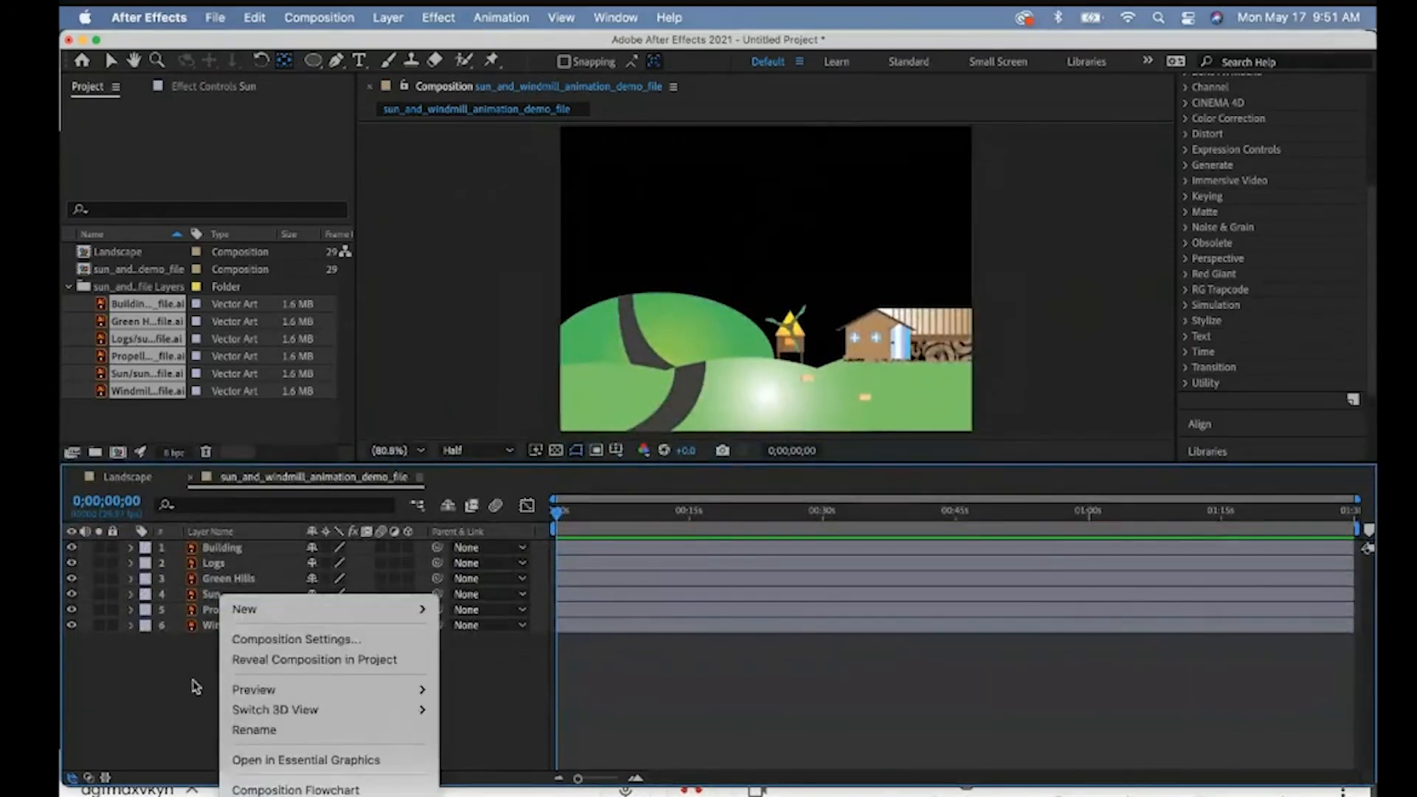
mouse_move(251, 613)
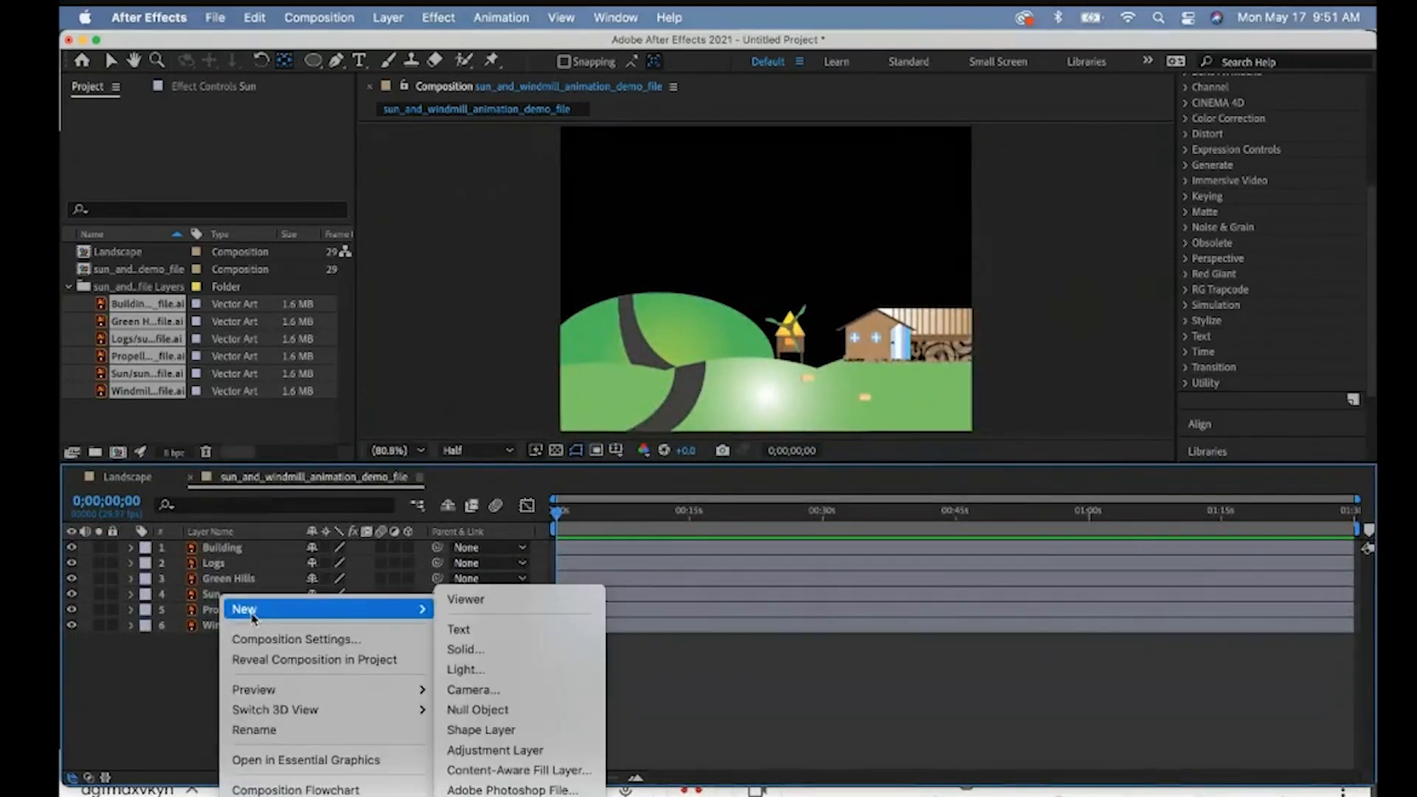
click(462, 650)
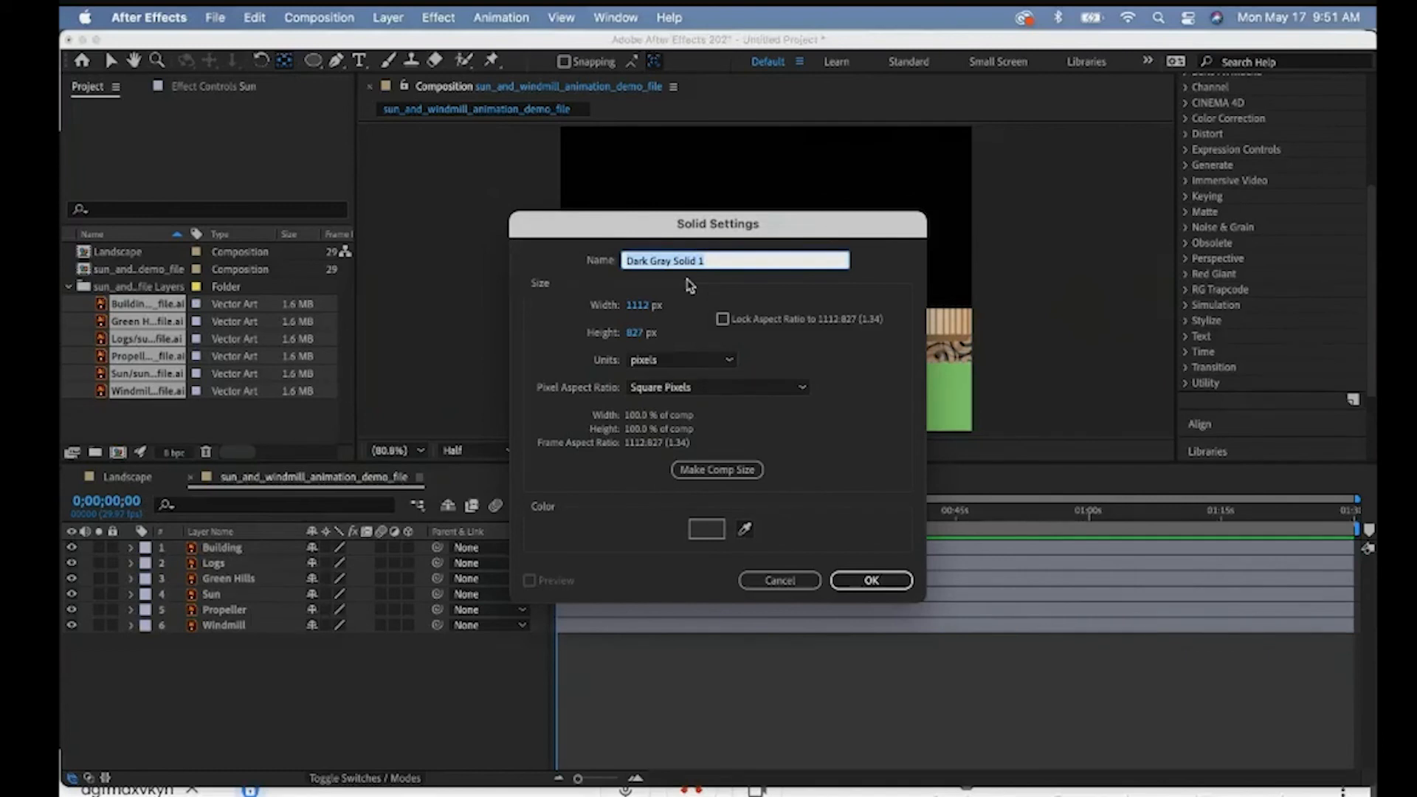
click(704, 533)
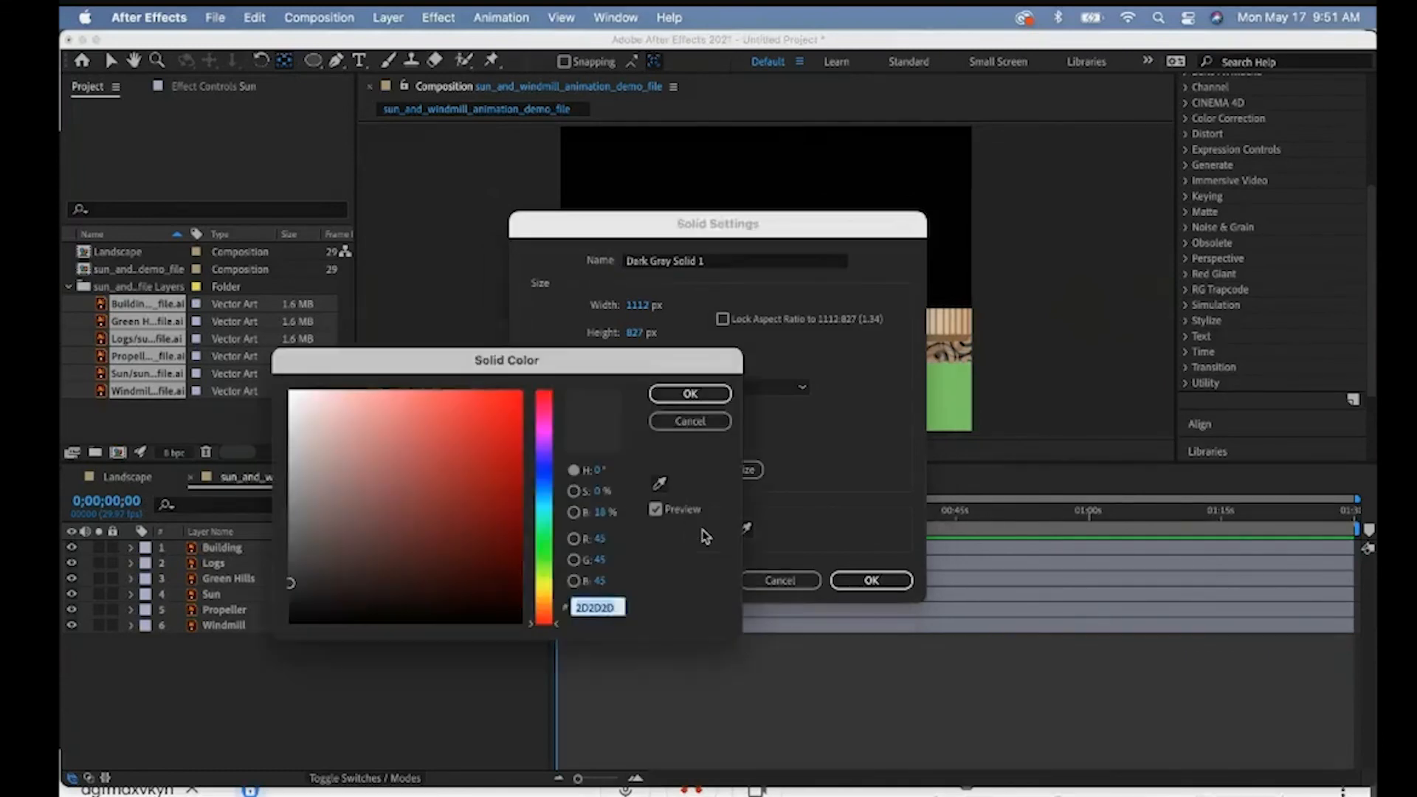
click(544, 492)
drag(487, 496, 479, 527)
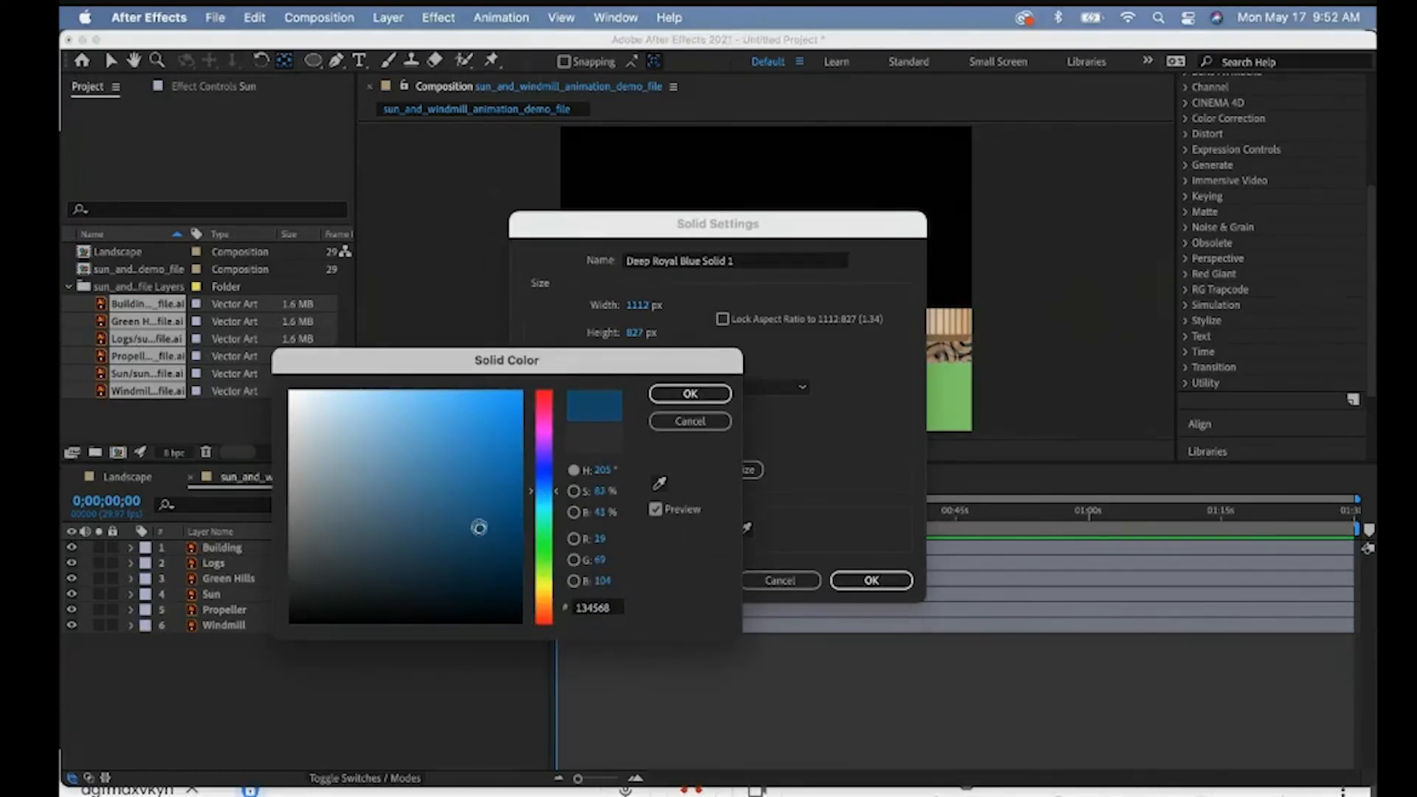
click(692, 393)
key(Return)
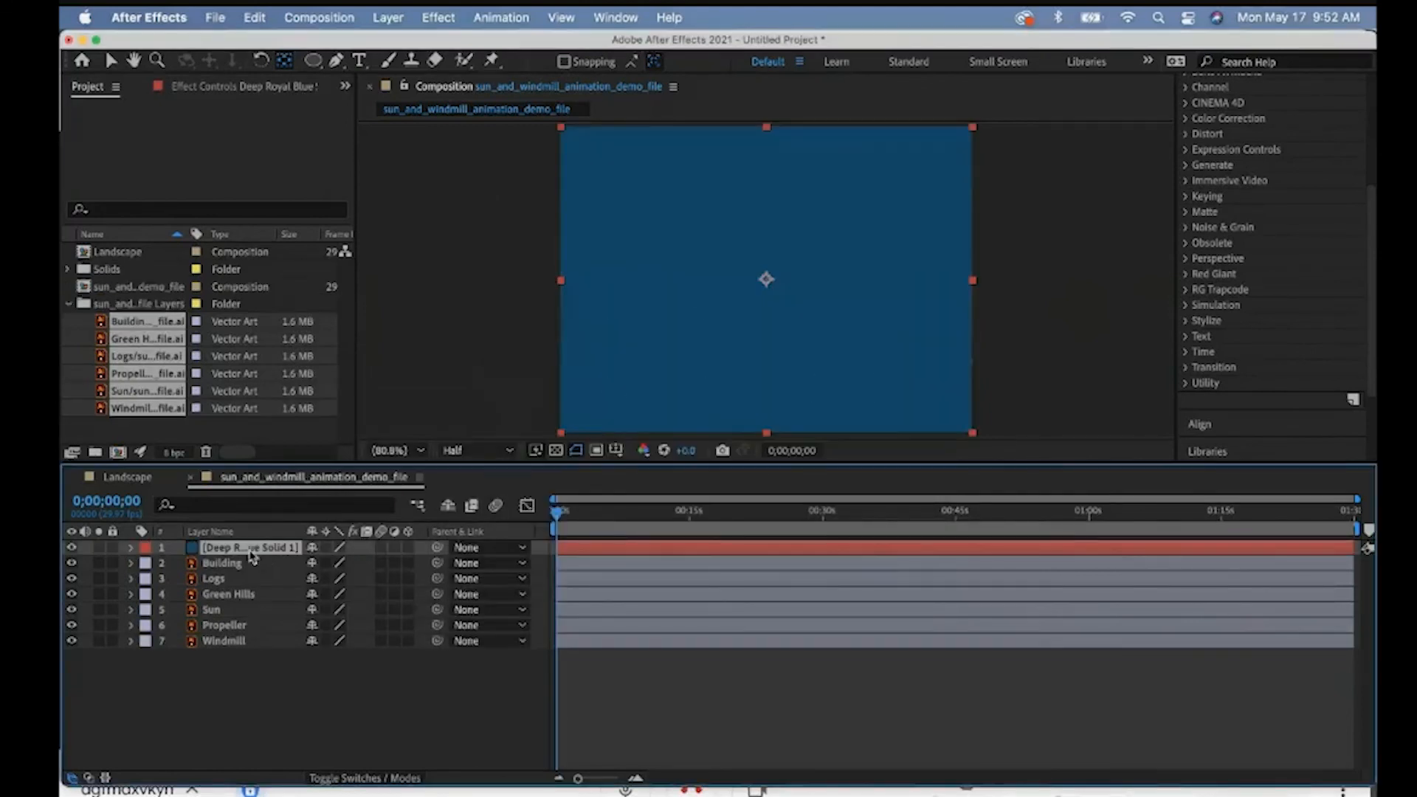
Move the blue solid below the Windmill layer as the sky background, and preview the animation.
drag(248, 554, 249, 648)
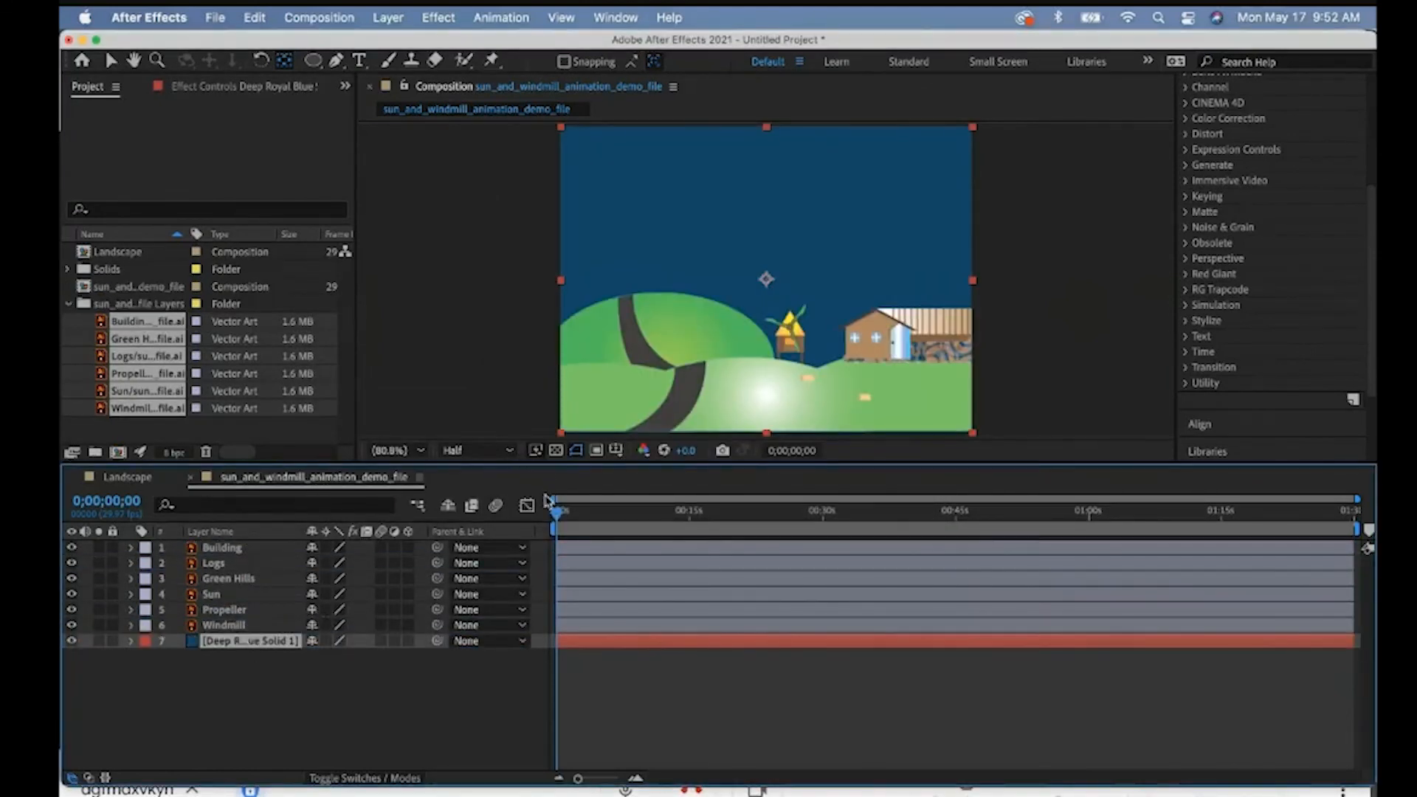
key(space)
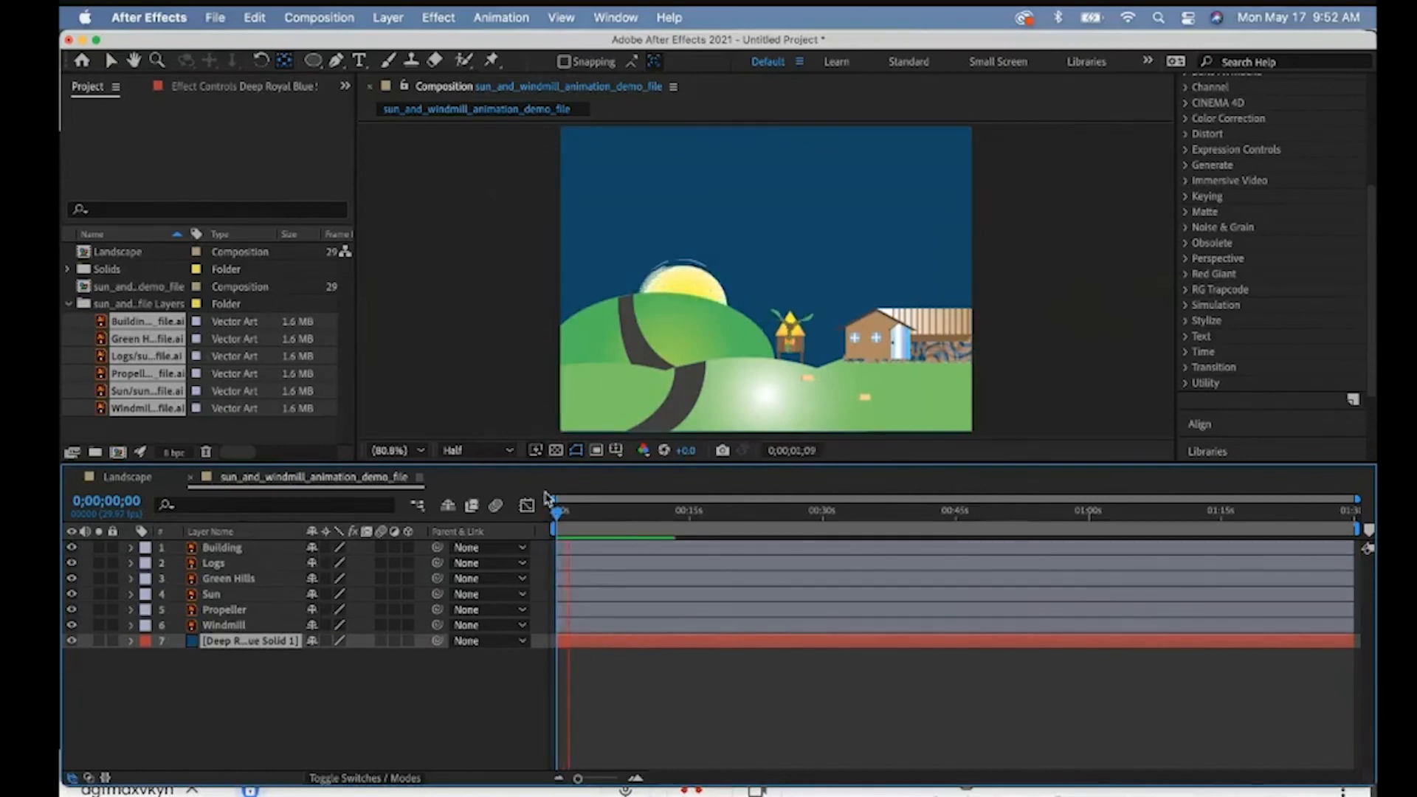
key(space)
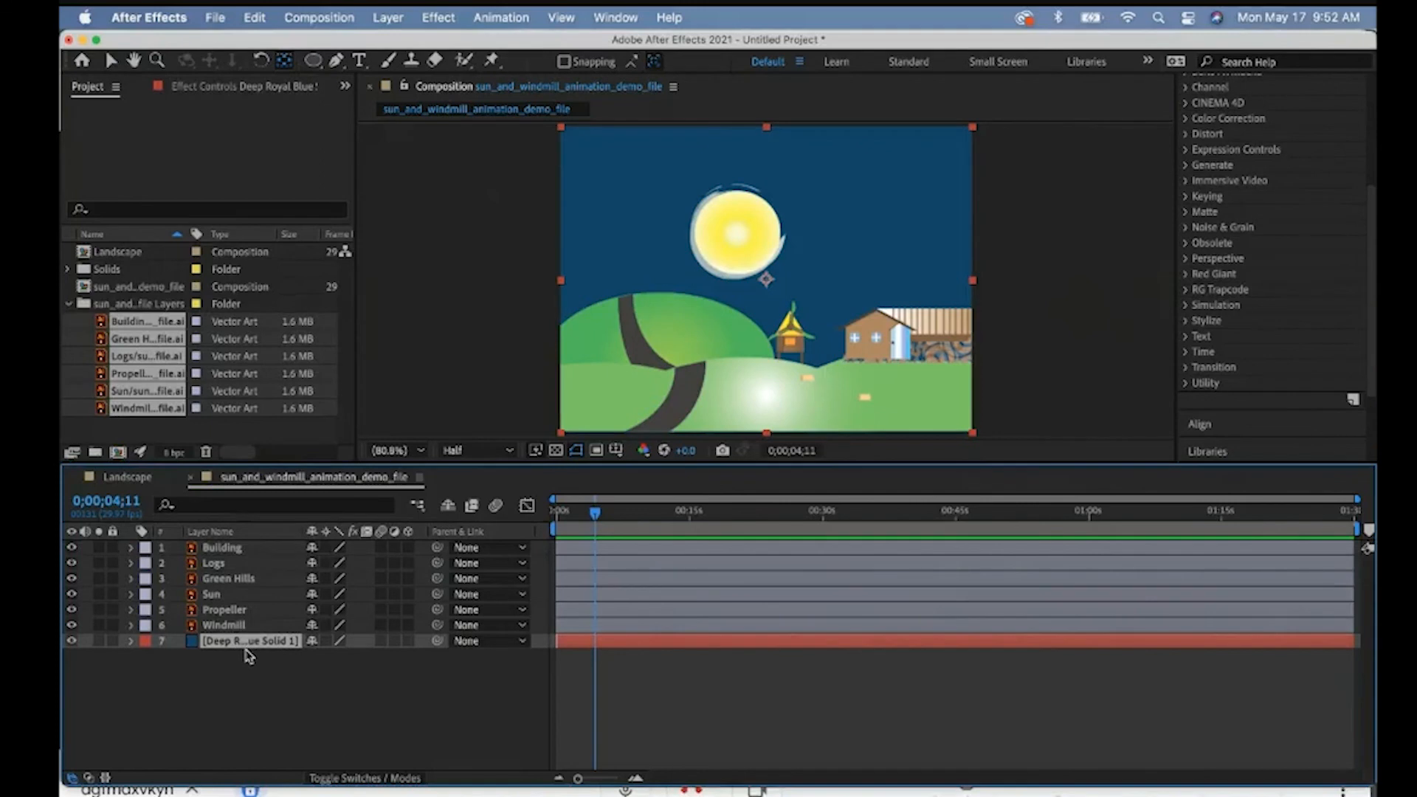
Search the effects for "grad" and apply Gradient Ramp to the blue solid layer.
scroll(1312, 182, up, 5)
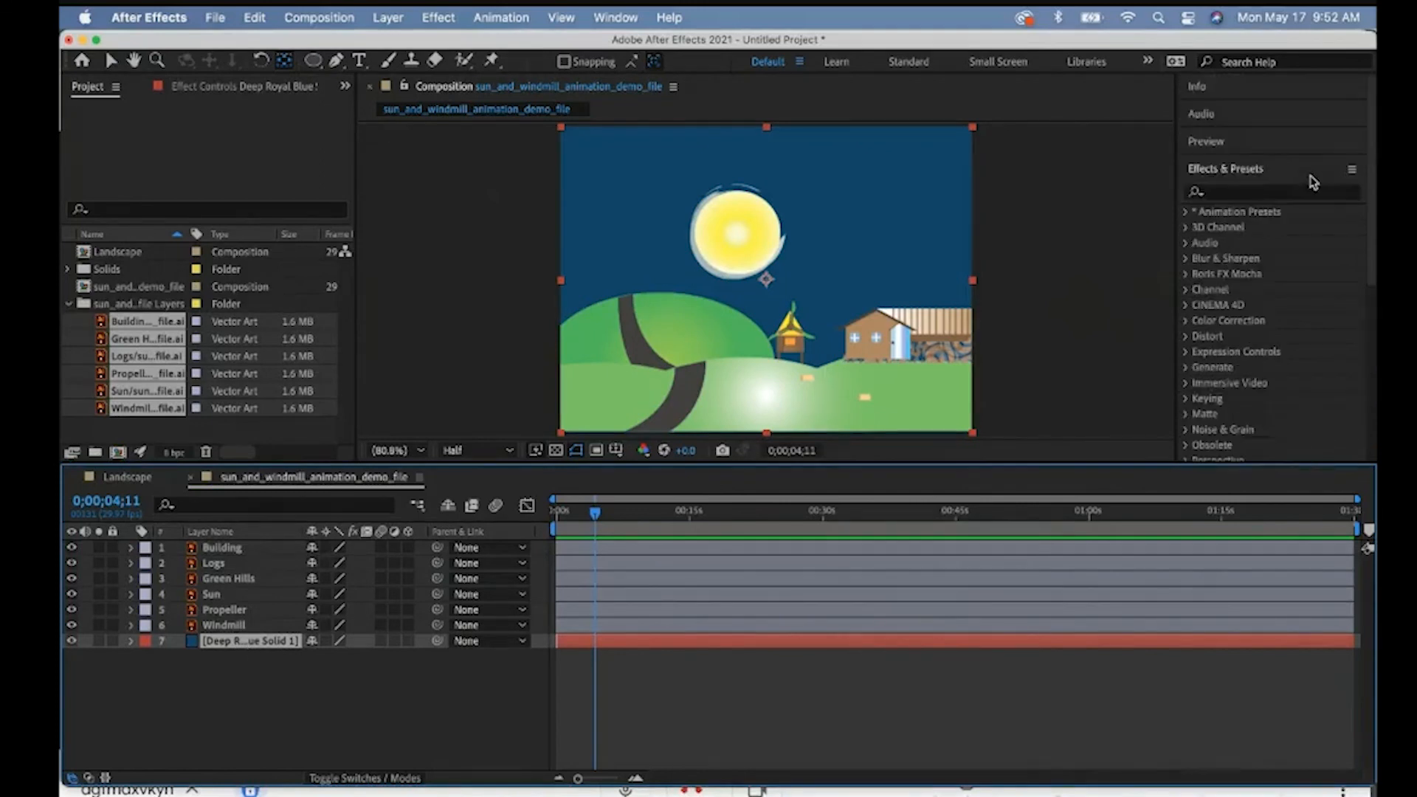
click(1280, 196)
text(grad)
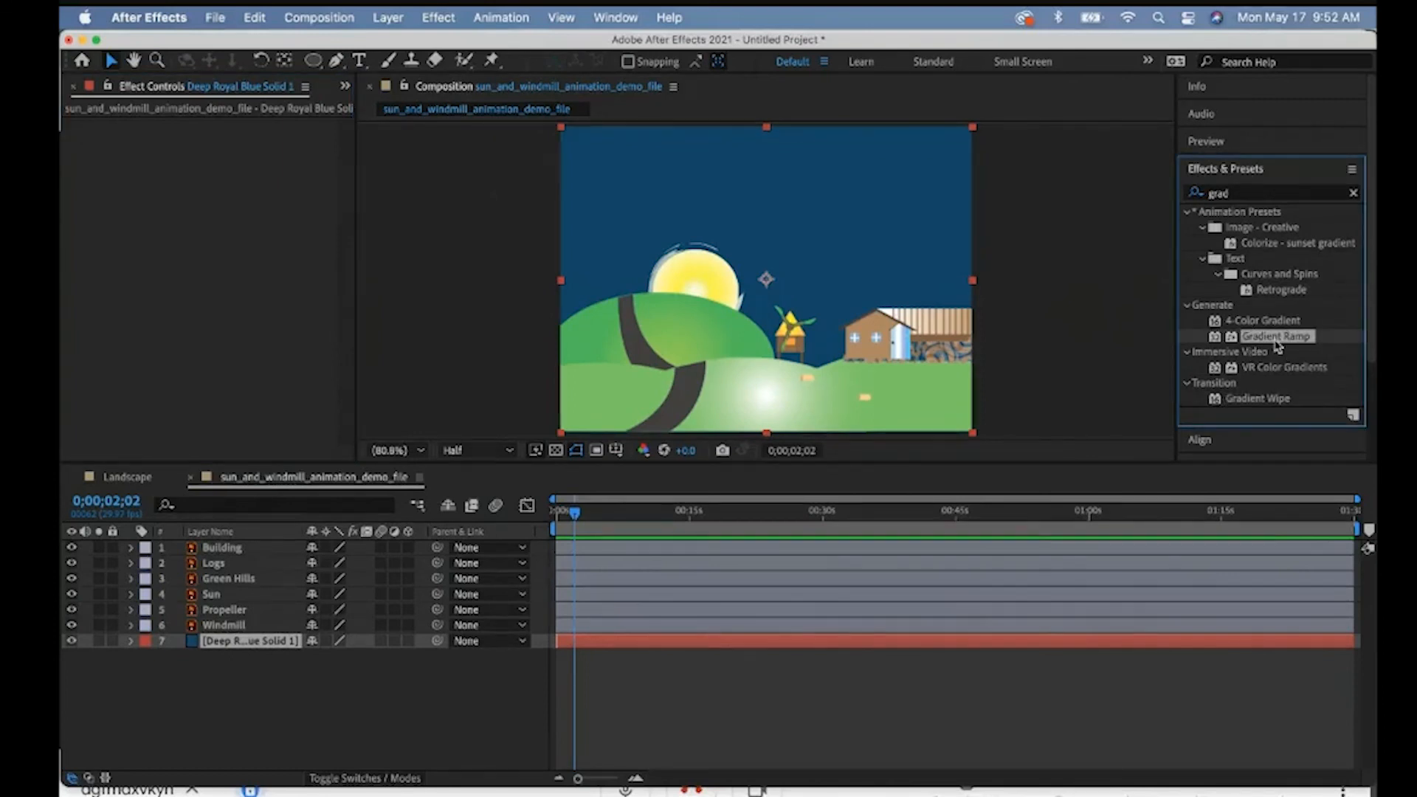
drag(1277, 343, 1103, 646)
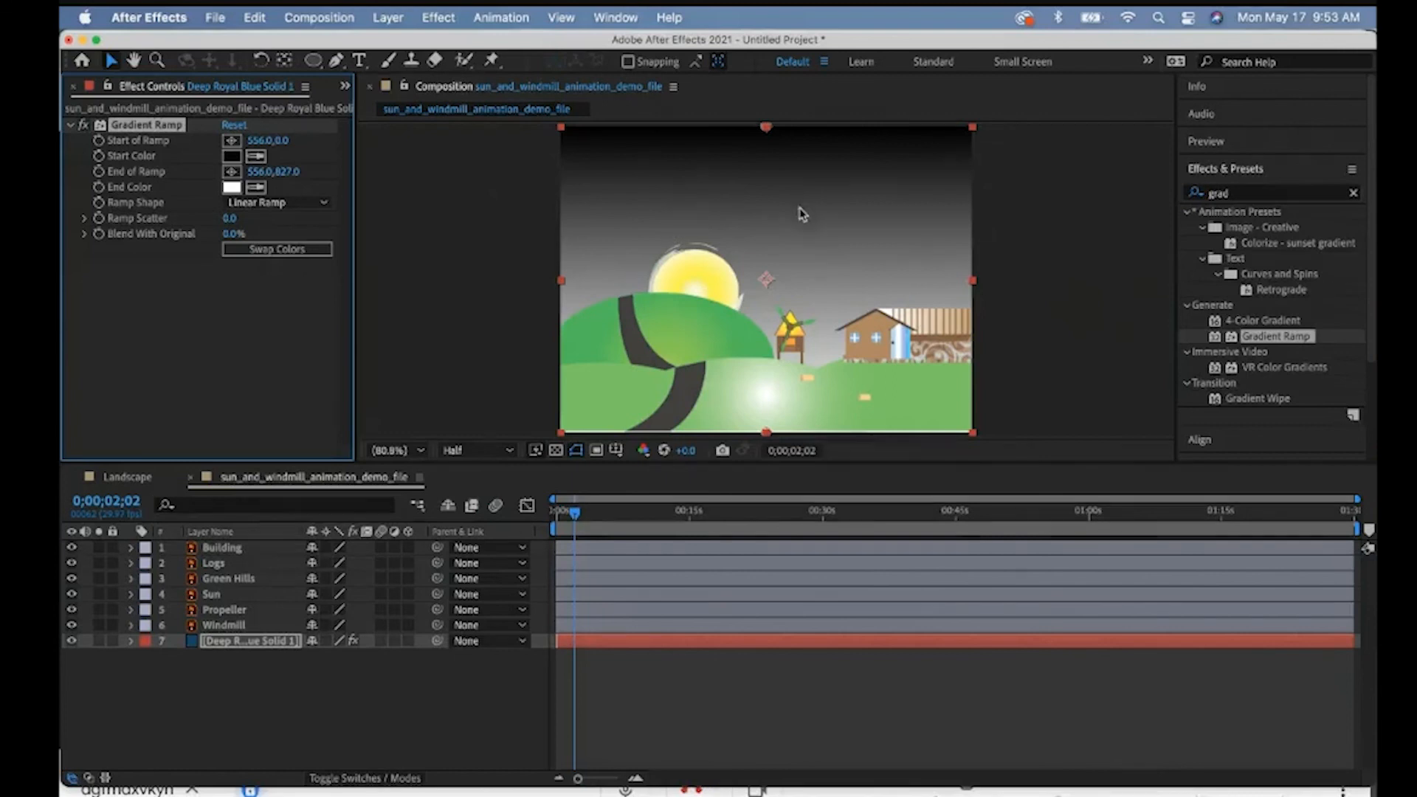
At 0;00;00;00, set the solid's Gradient Ramp End Color to the grey 787070.
click(558, 511)
click(131, 641)
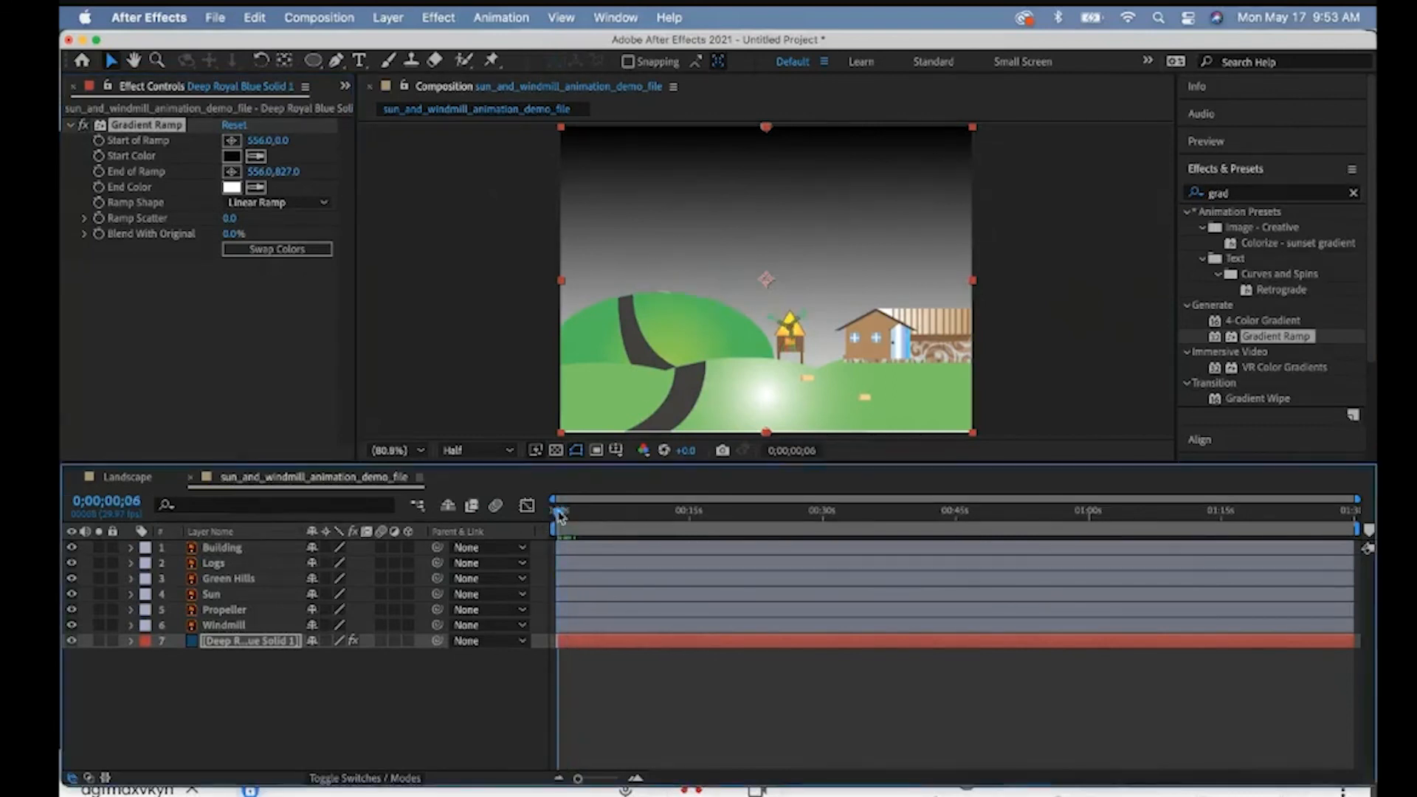
click(146, 656)
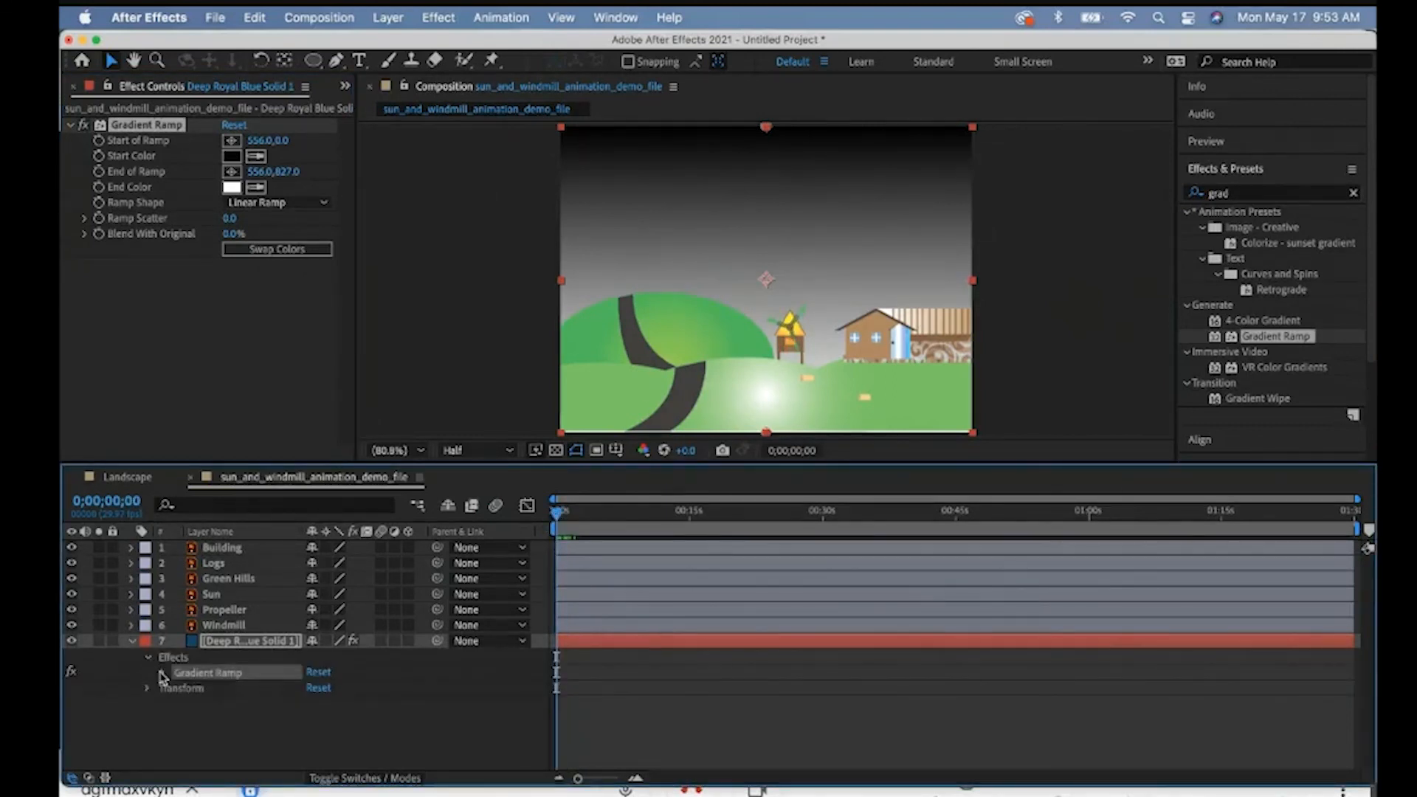
click(163, 673)
click(318, 684)
click(308, 549)
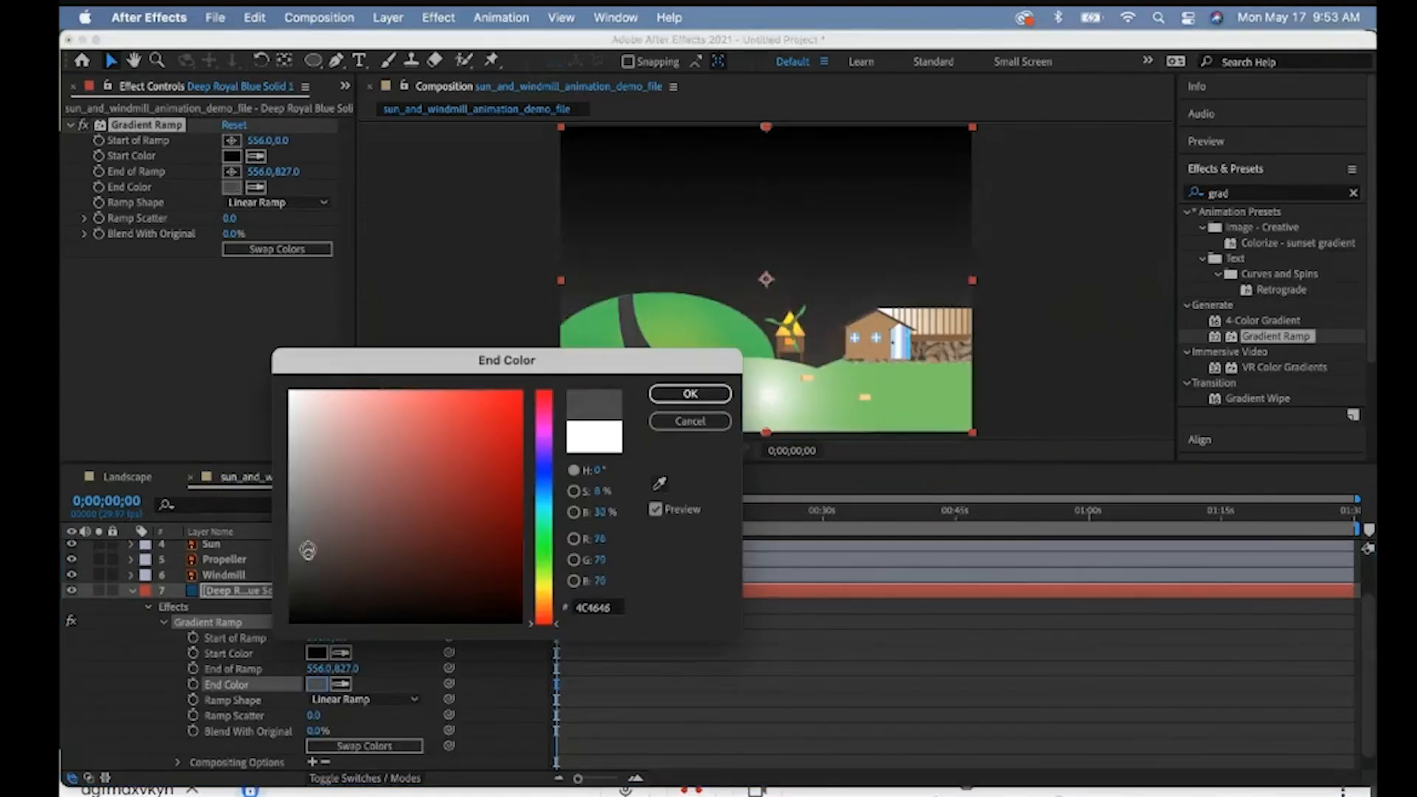
drag(307, 551, 303, 513)
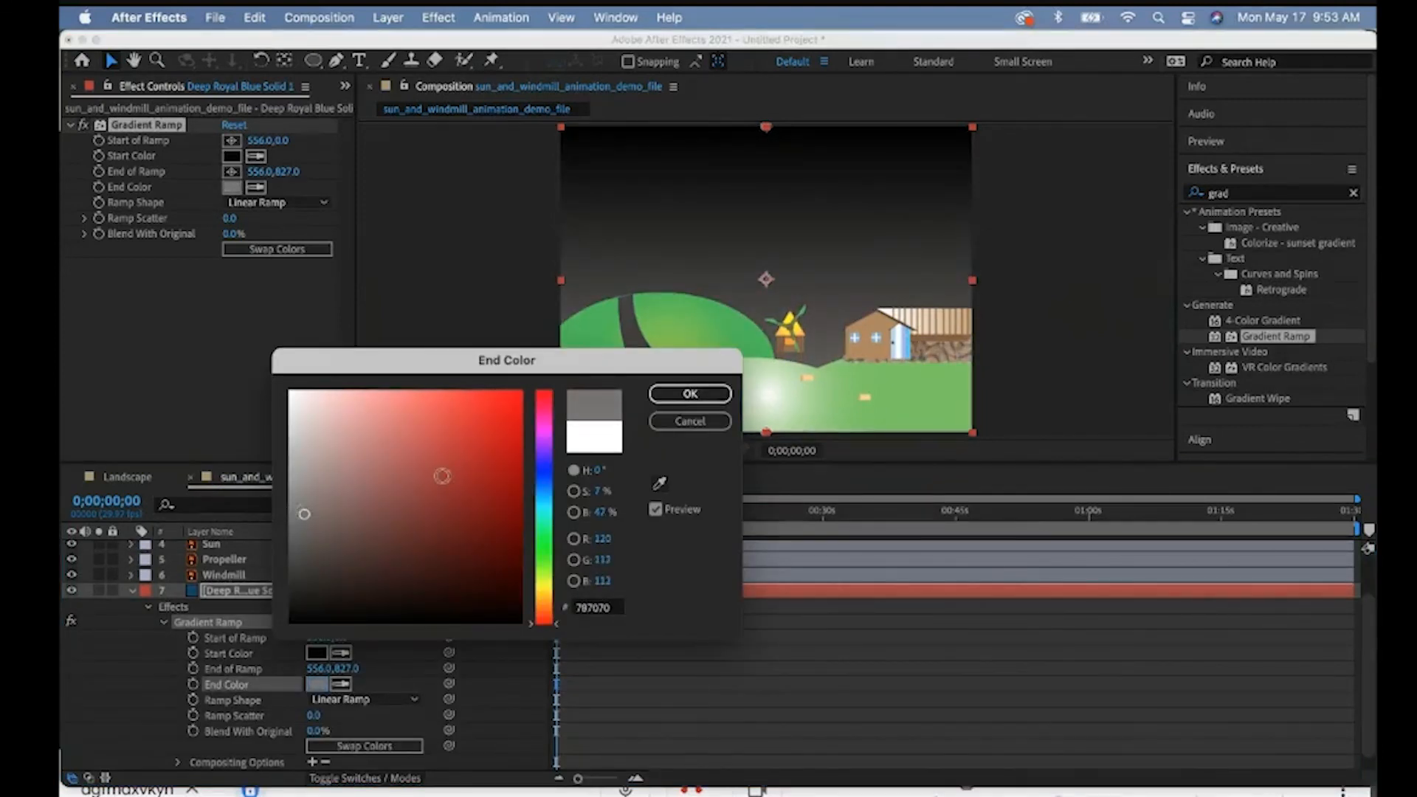
key(Return)
Keyframe the Gradient Ramp's Start Color and End Color at 0;00;00;00, and set Start Color to blue 1F79E5 at 0;00;05;08.
click(193, 684)
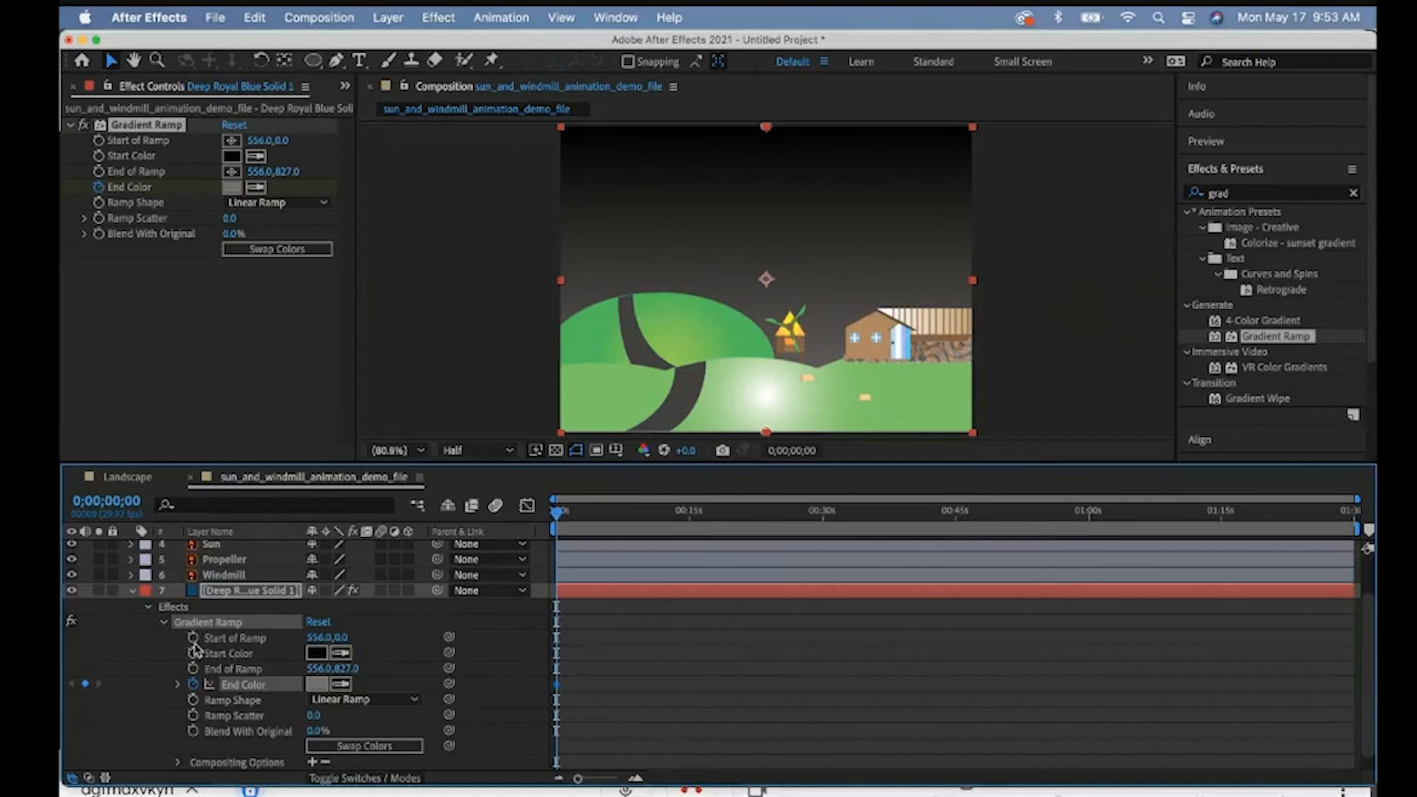
click(193, 653)
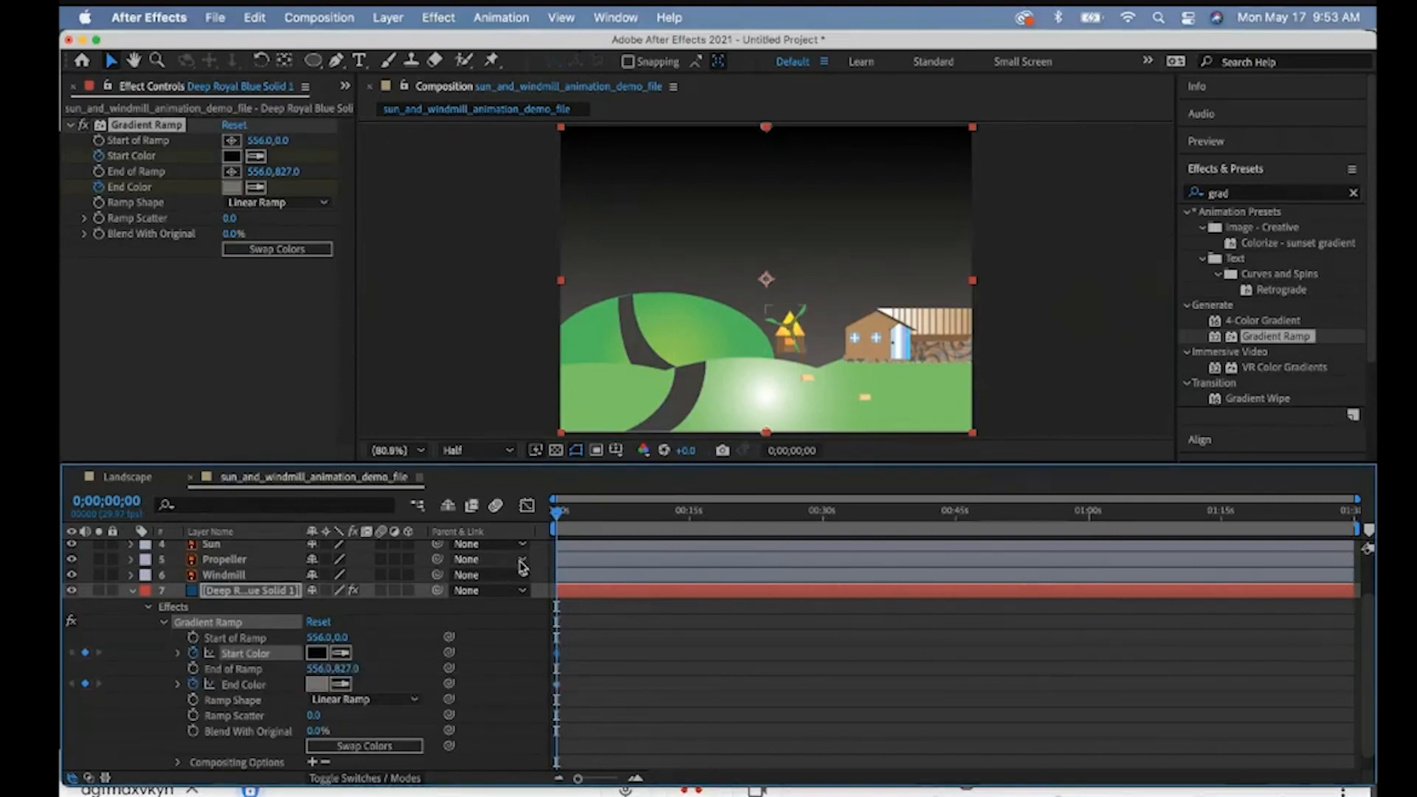
drag(558, 518, 603, 526)
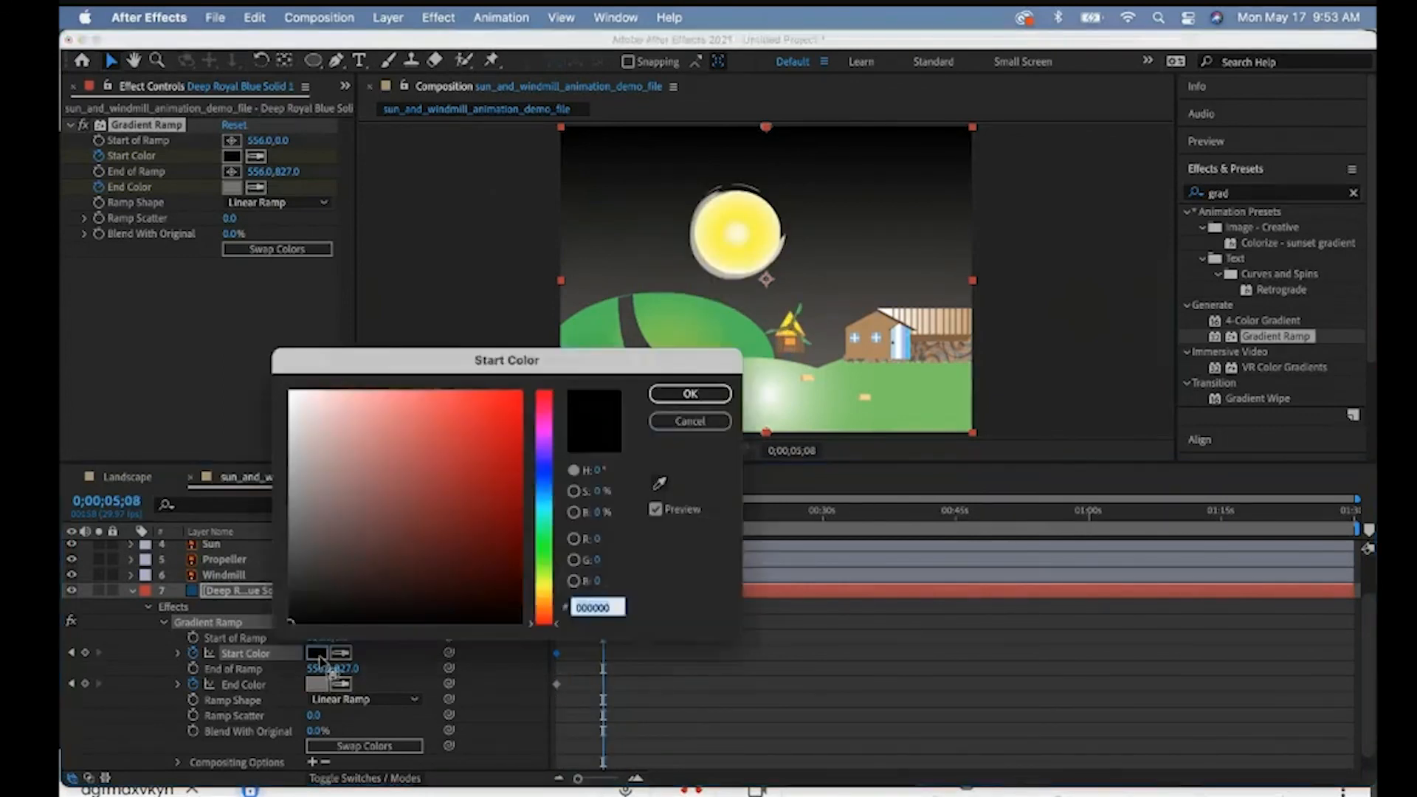
click(544, 487)
click(491, 414)
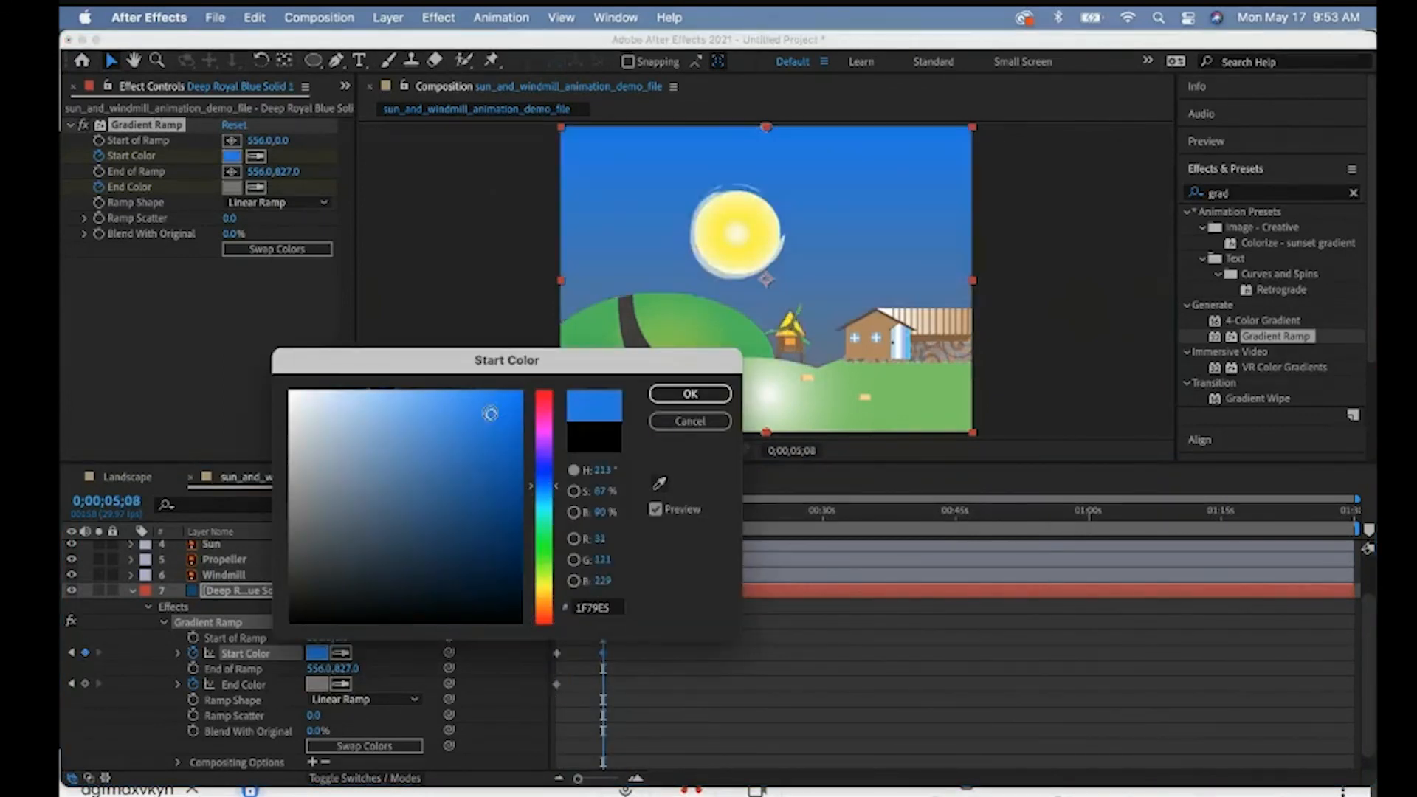
click(672, 394)
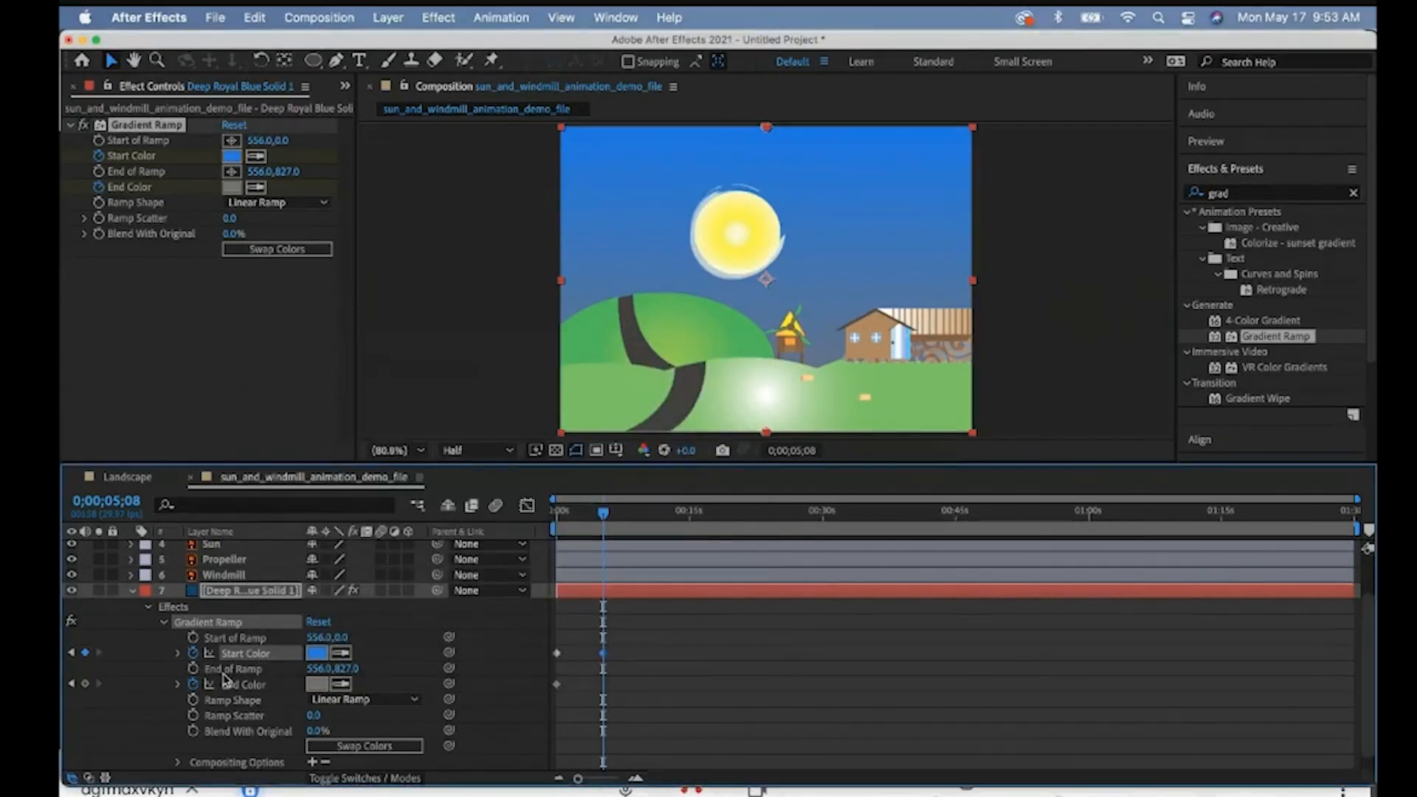
Set the Gradient Ramp's End Color to light cyan 6FE0E0 at 0;00;05;08, and preview the sky animation from the start.
click(316, 684)
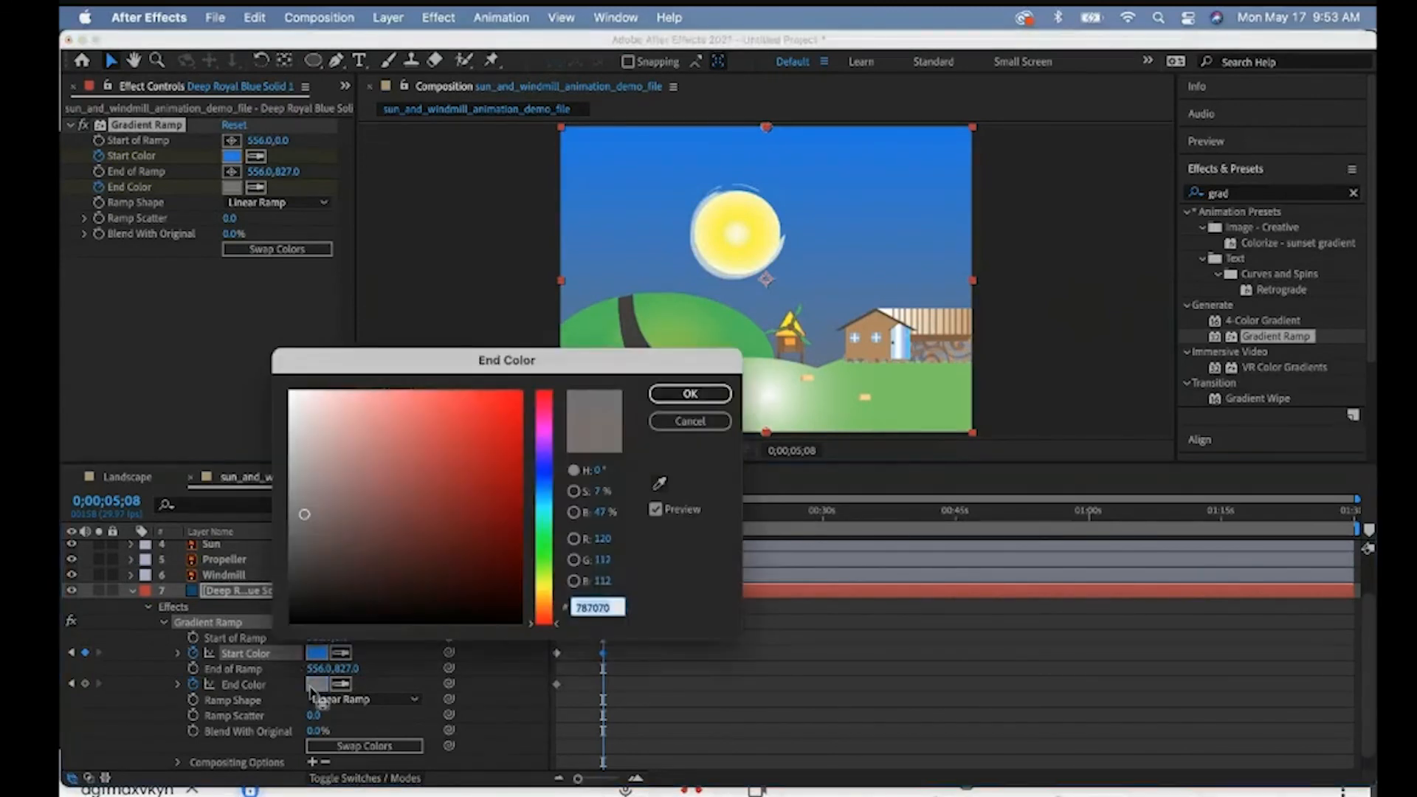
click(546, 511)
click(406, 417)
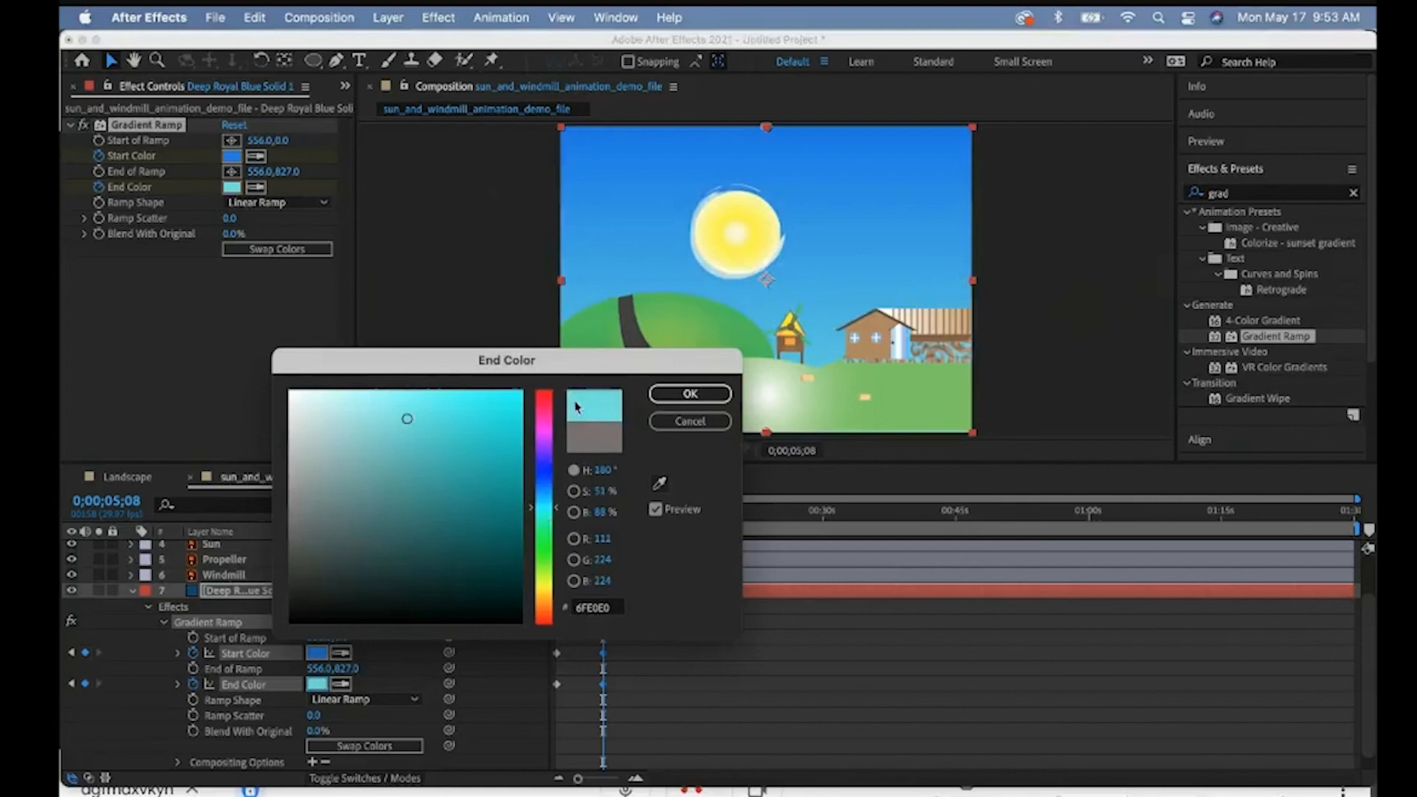
click(690, 393)
drag(602, 516, 536, 518)
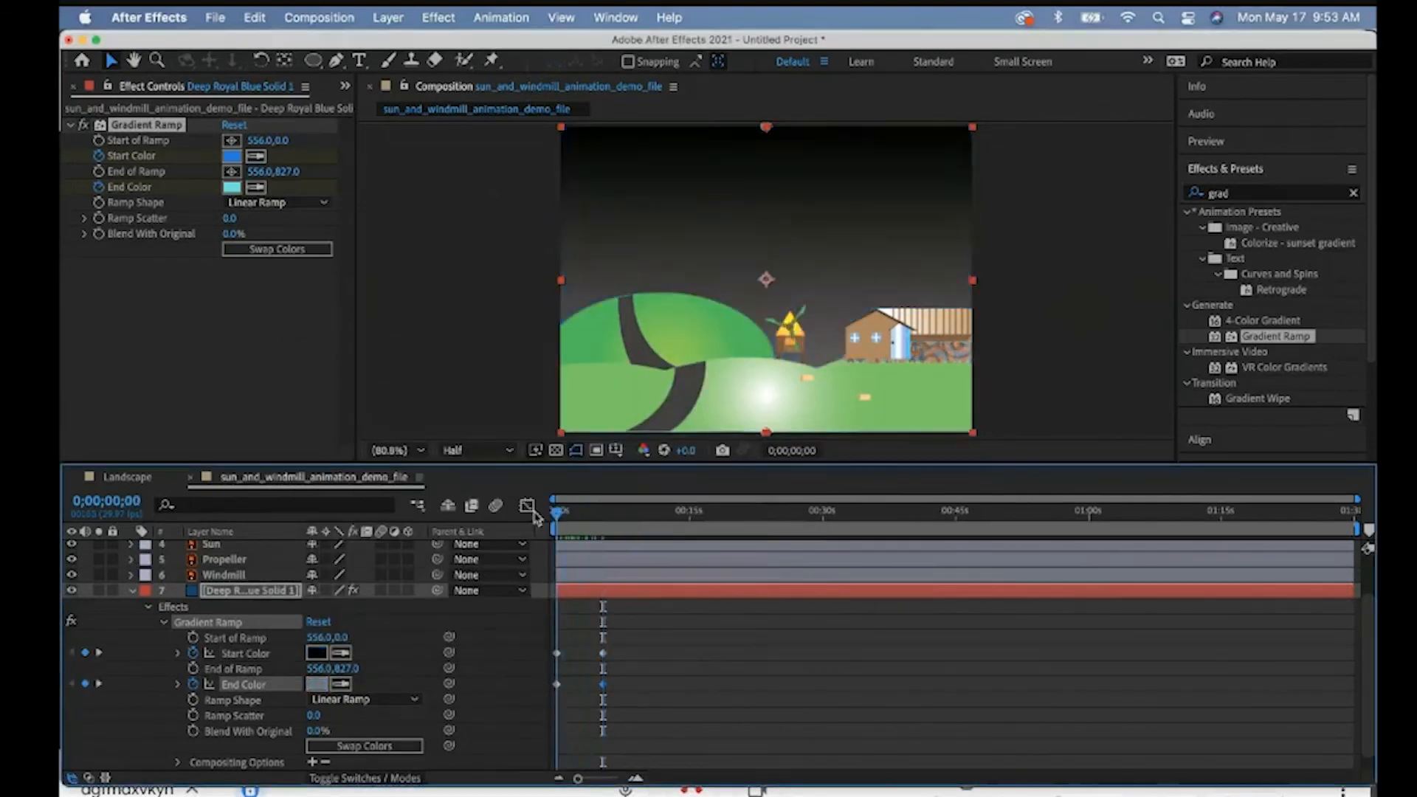
key(space)
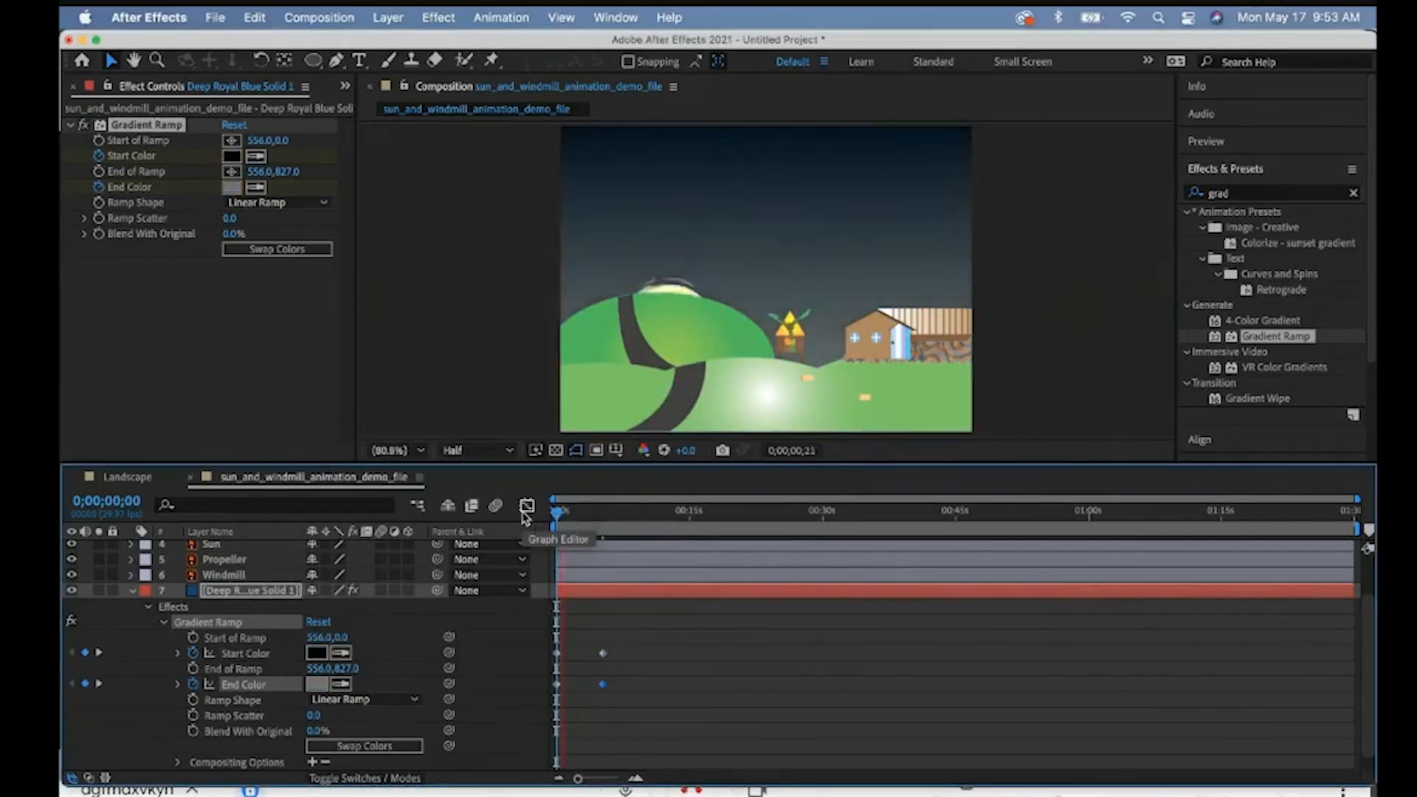